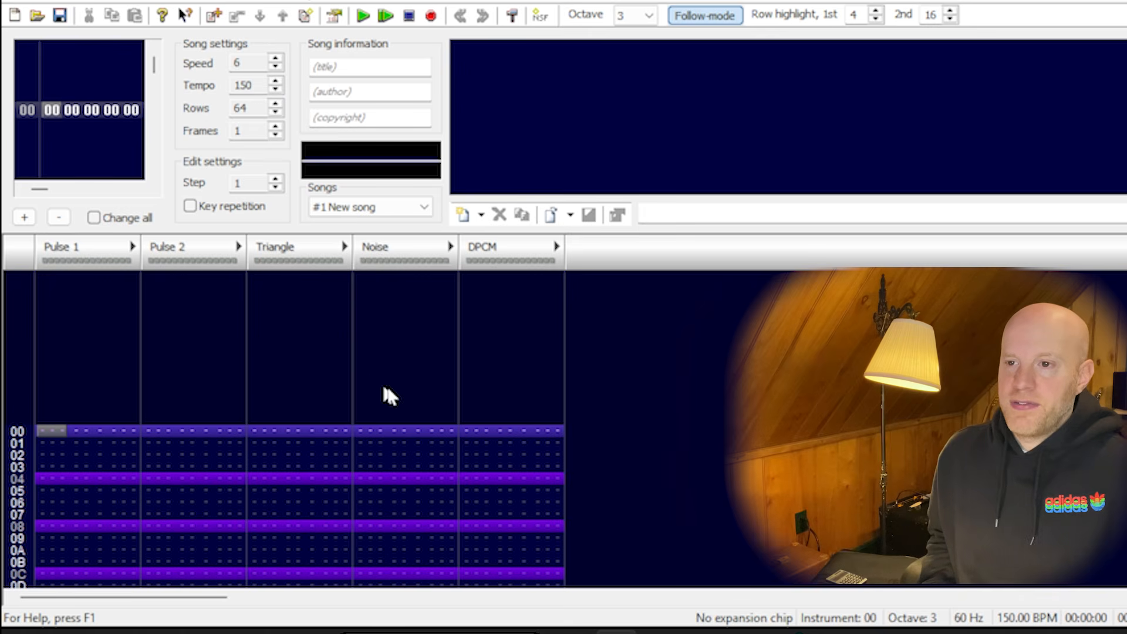
- Turn on edit mode and enter the effect F20 on row 00 of the Noise channel
left_click(432, 430)
key("space")
type("f")
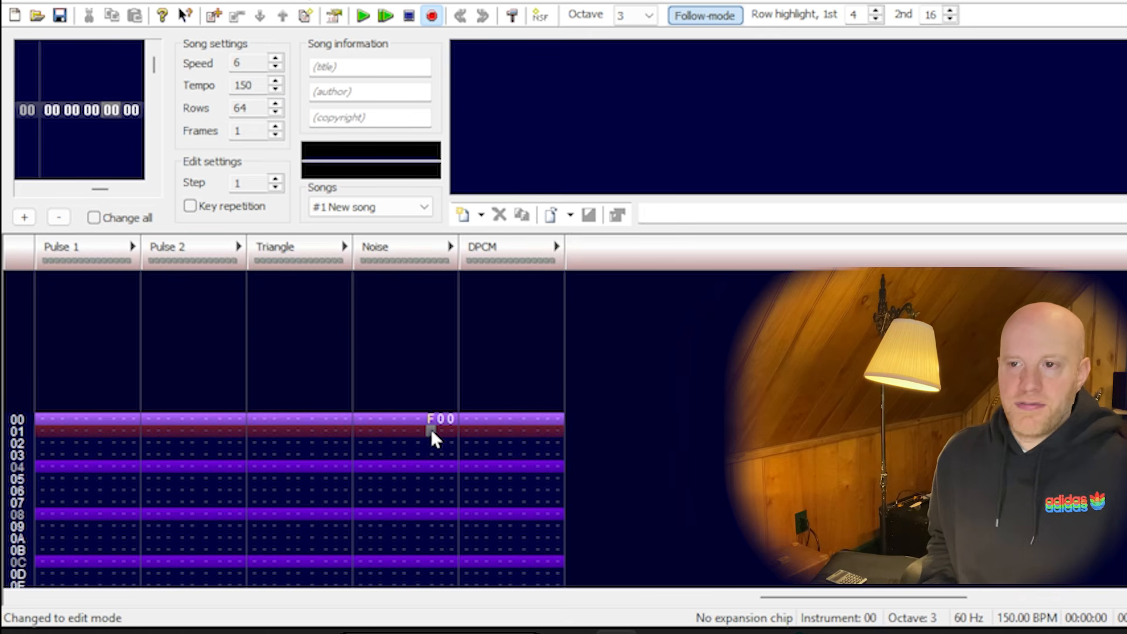
key("Up")
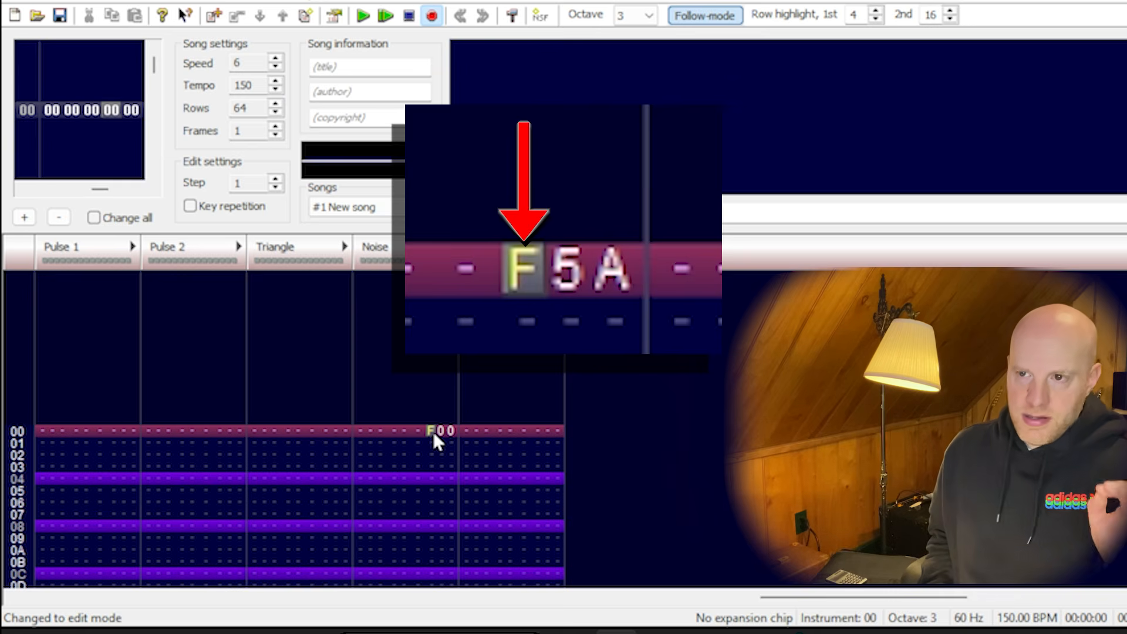
key("Right")
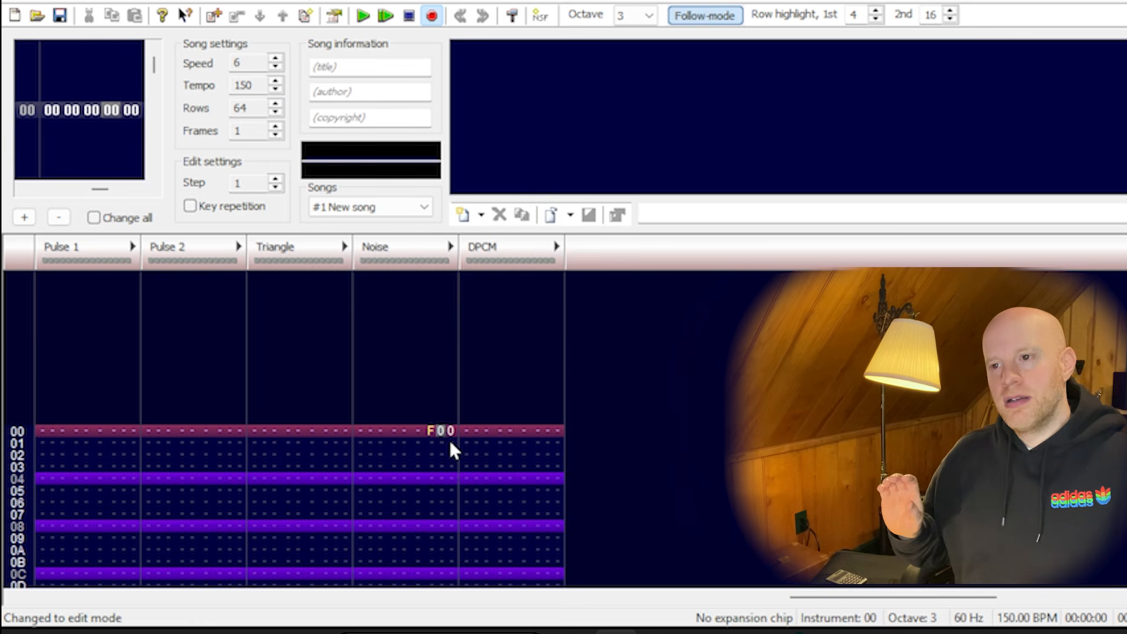
type("2")
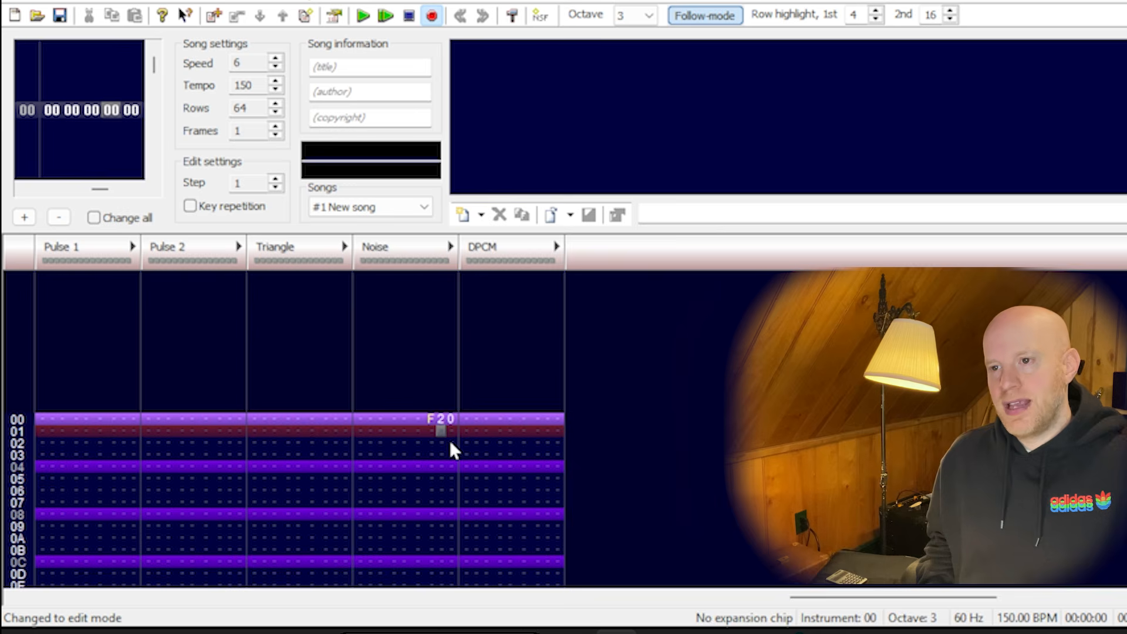
- Leave edit mode and play the pattern to check the tempo produced by the F20 effect
key("Up")
key("Left")
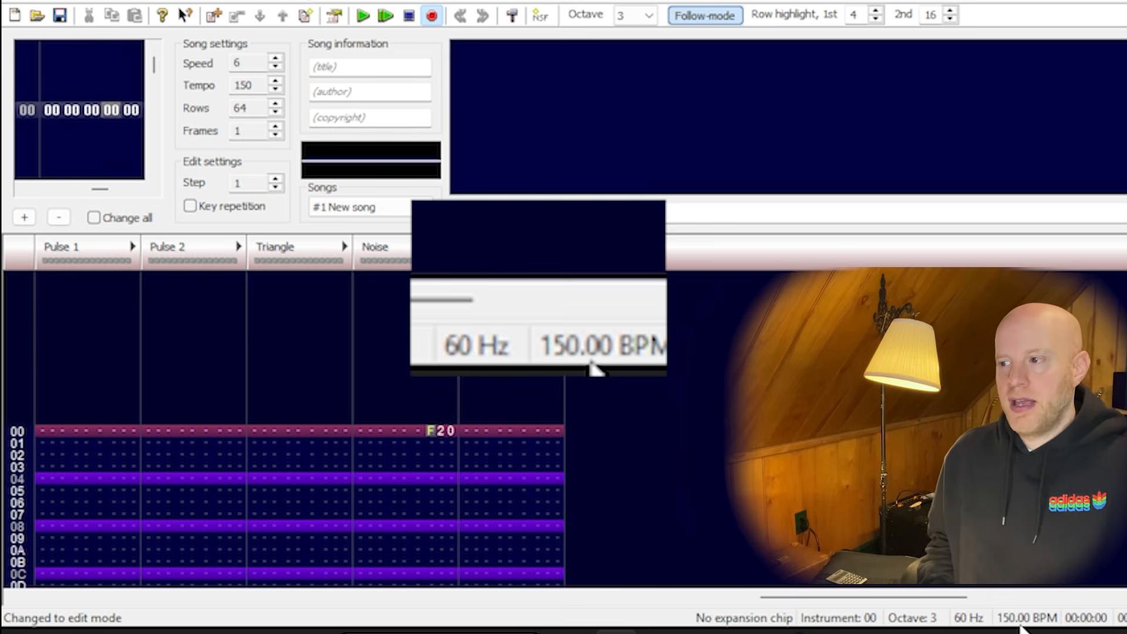
key("space")
key("Return")
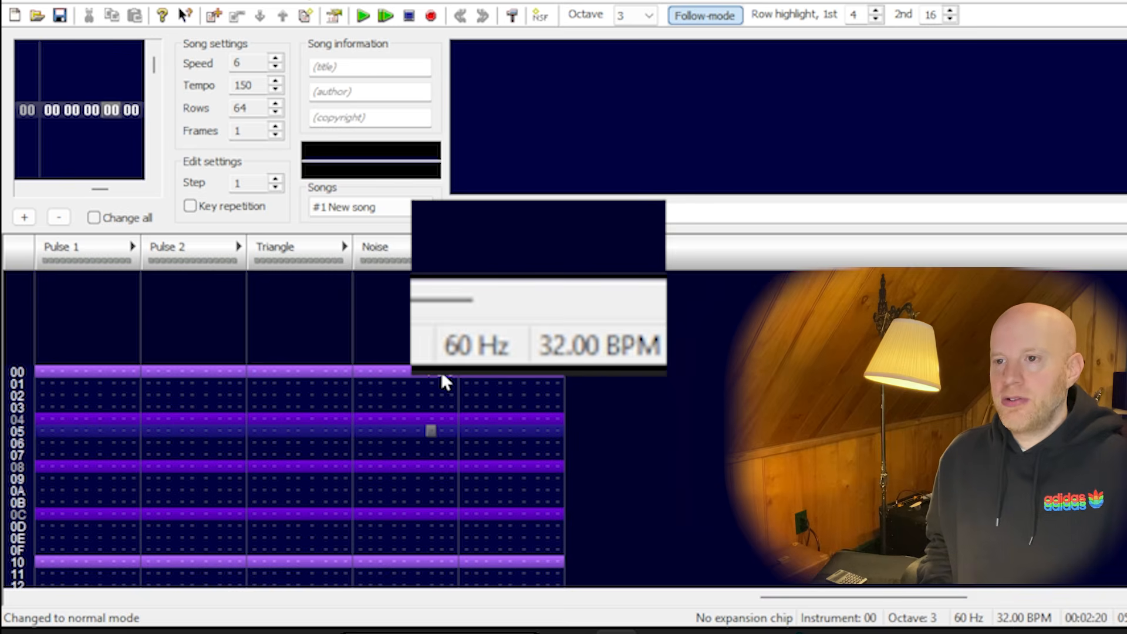
- Turn edit mode back on, change the Noise row 00 effect to F30 and play the pattern
key("Home")
key("space")
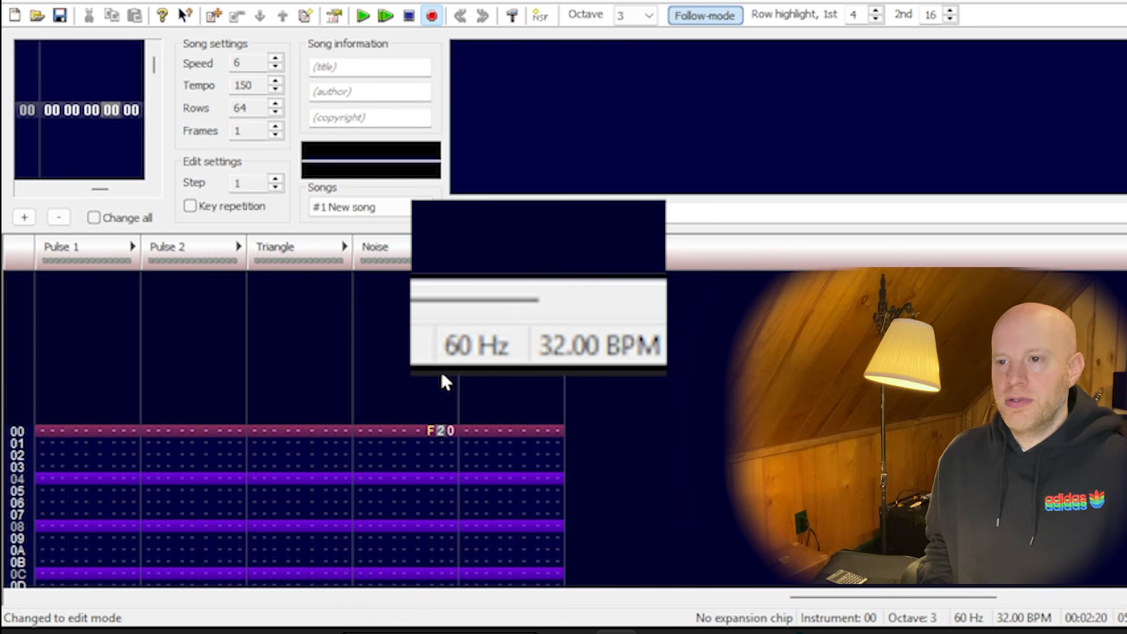
type("3")
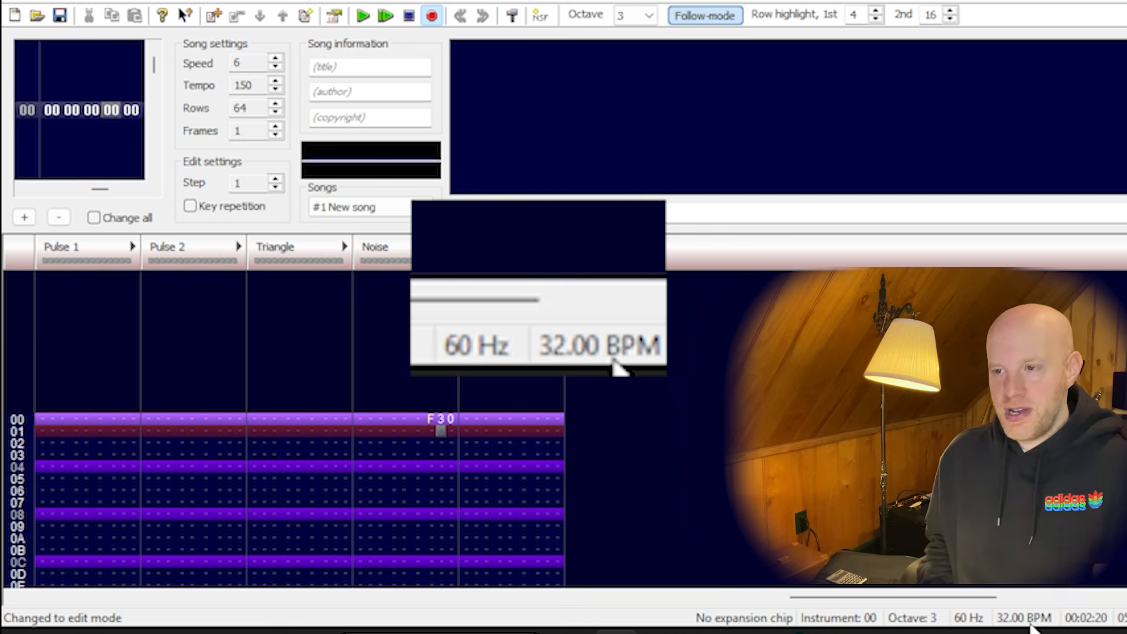
key("Down")
key("Down")
key("Down")
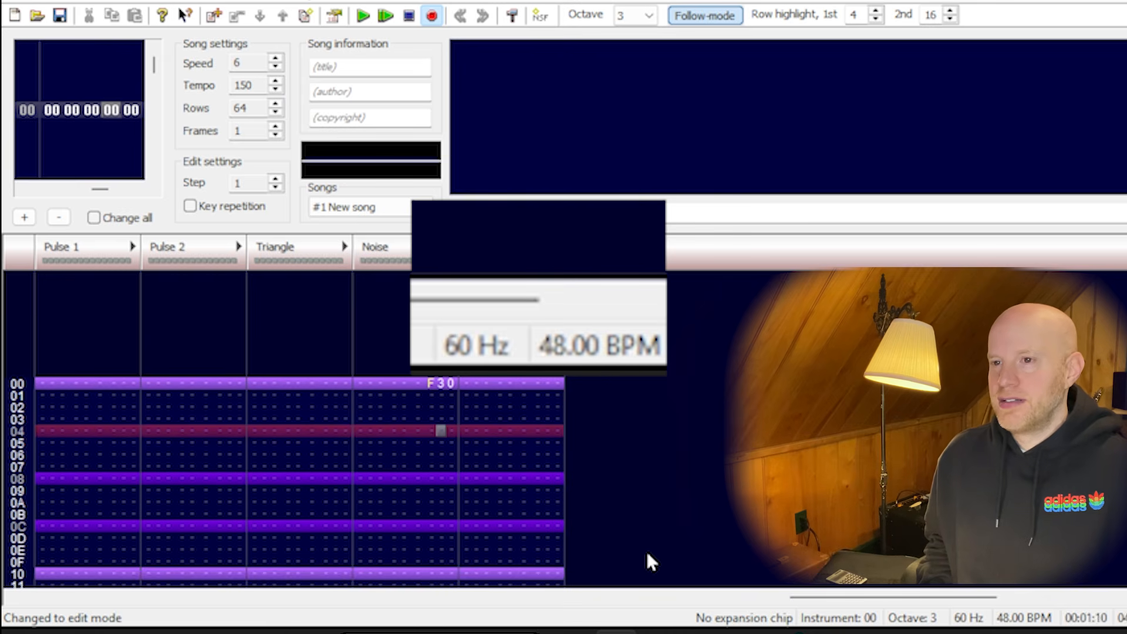
key("Down")
key("Down")
key("Down")
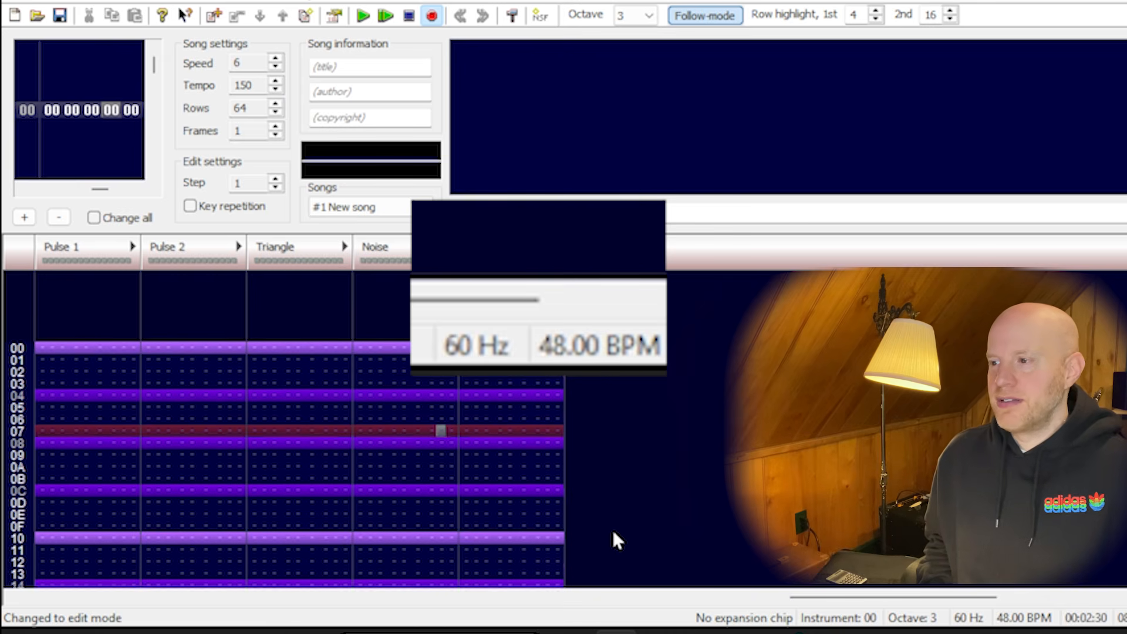
- Change the Noise row 00 effect to F40 and play the pattern
key("Up")
key("Up")
key("Up")
key("Up")
key("Up")
key("Up")
key("Up")
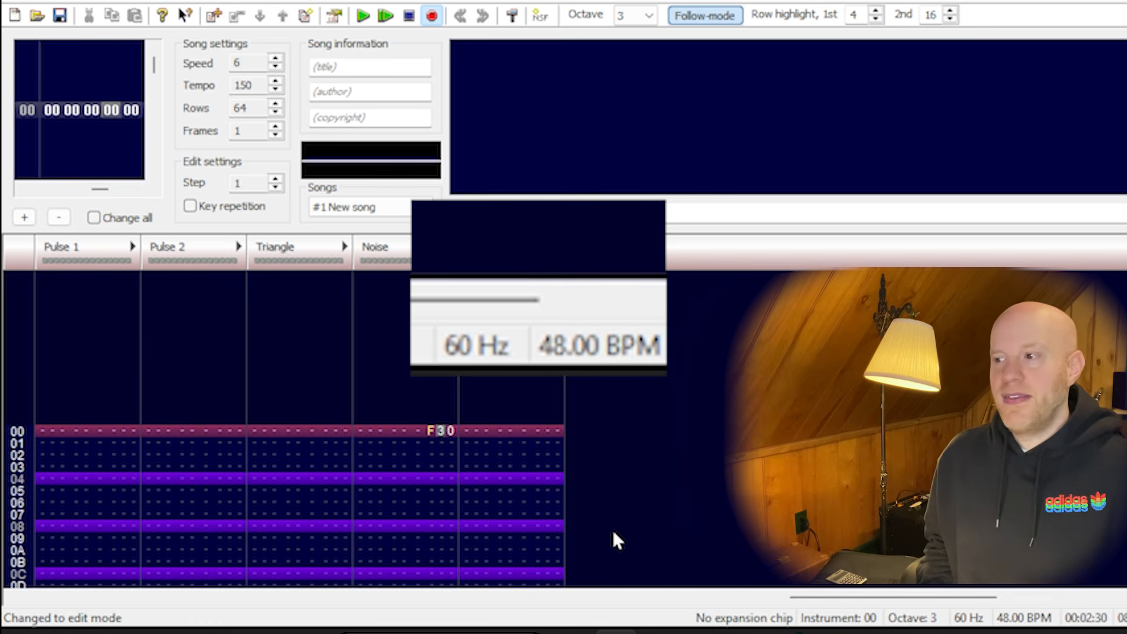
type("4")
key("Up")
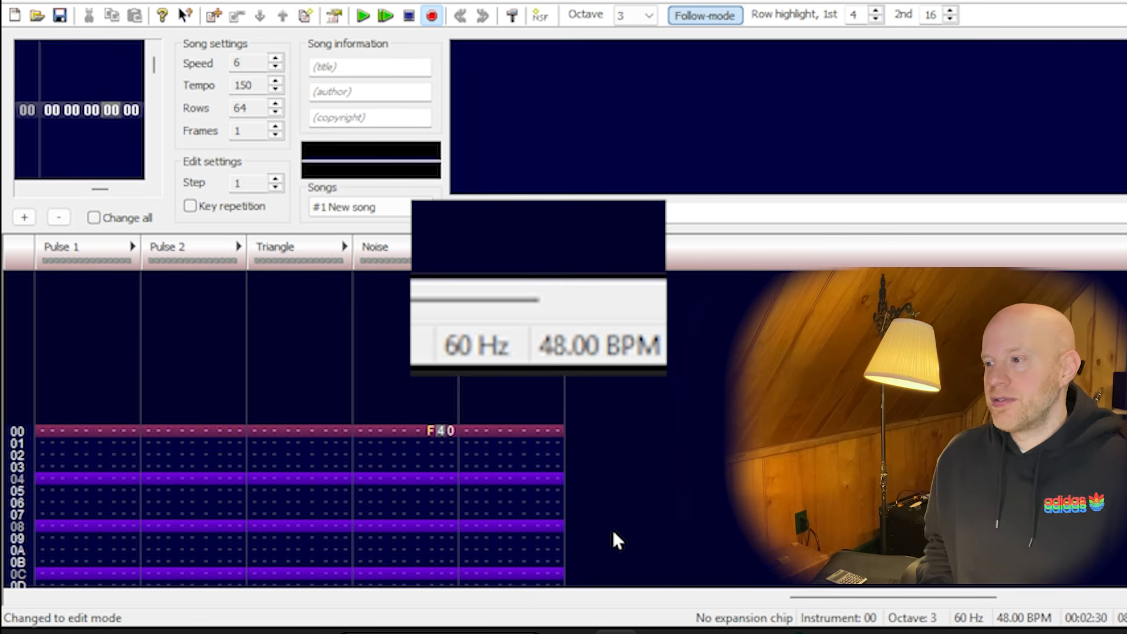
key("Return")
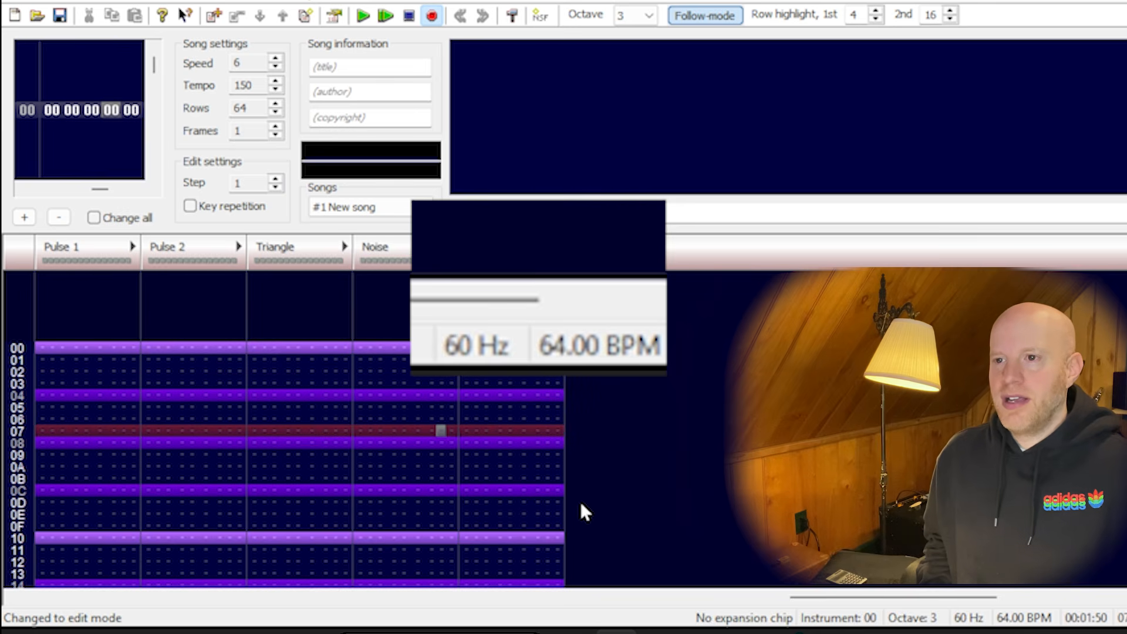
- Change the Noise row 00 effect to F41 and play the pattern
key("Right")
key("Up")
key("Up")
key("Up")
key("Up")
key("Up")
key("Up")
key("Up")
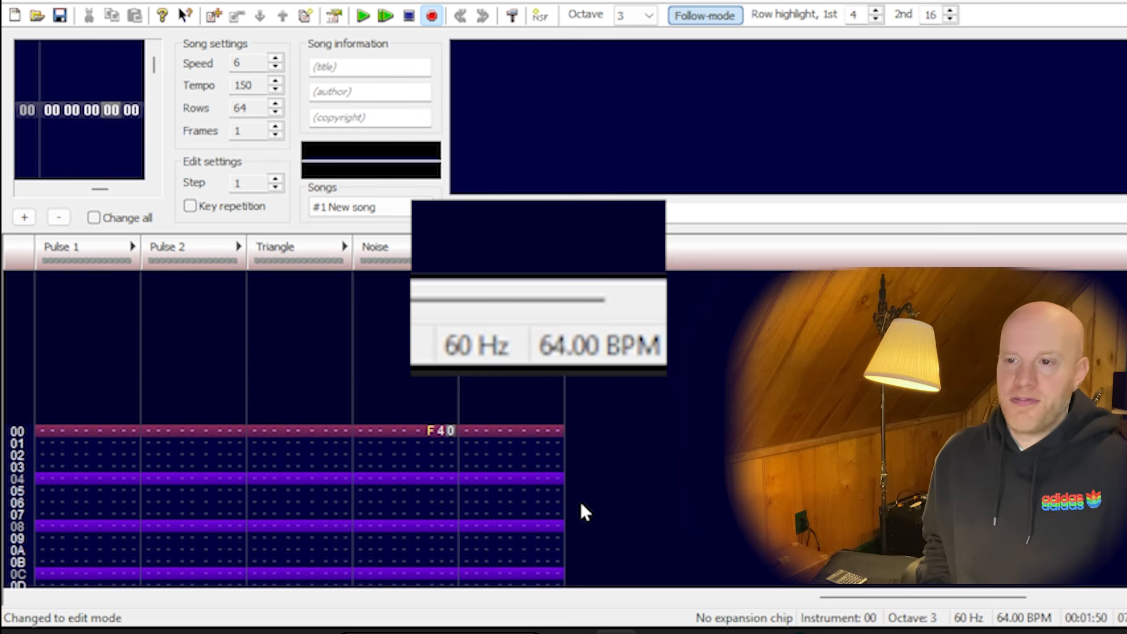
type("1")
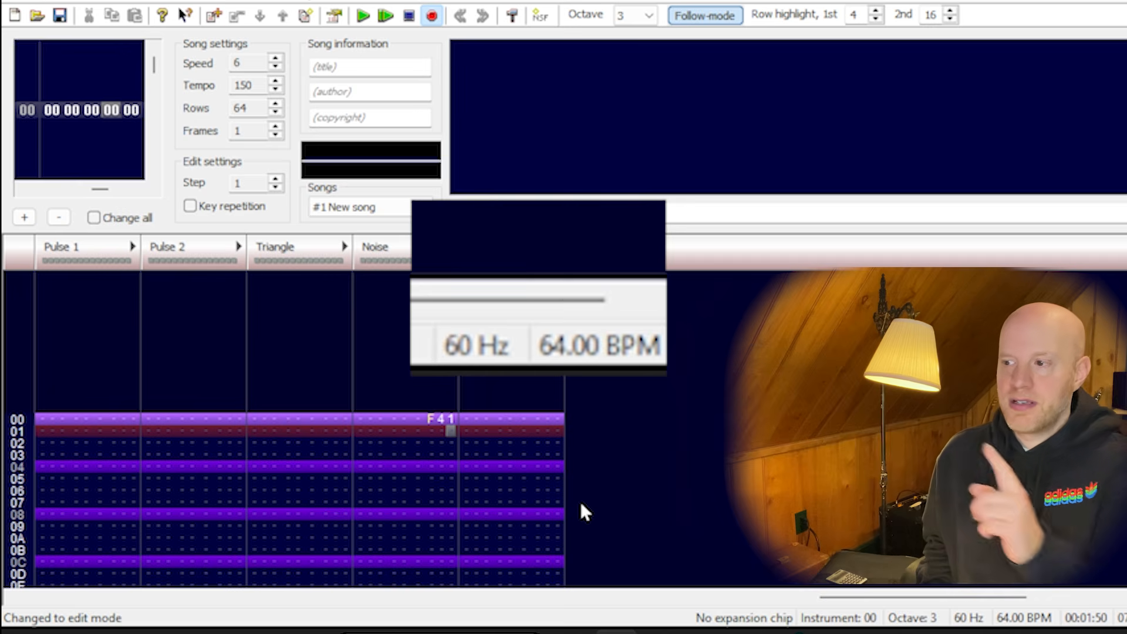
key("Down")
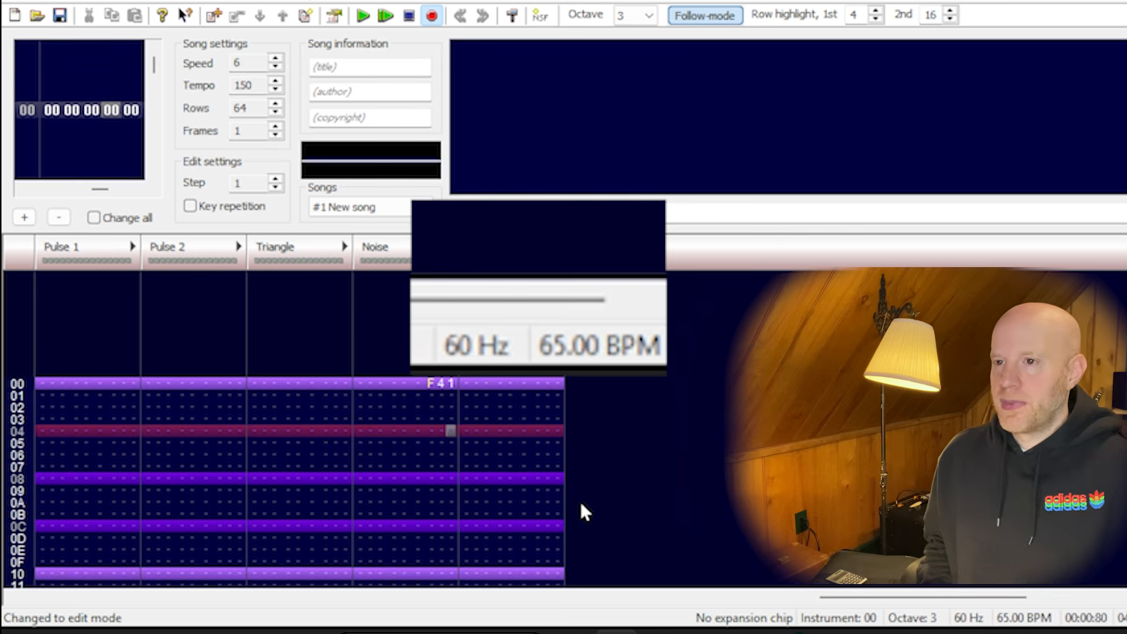
key("Return")
- Set the Noise row 00 effect back to F40 and play the pattern briefly
key("Up")
key("Up")
key("Up")
key("Up")
key("Up")
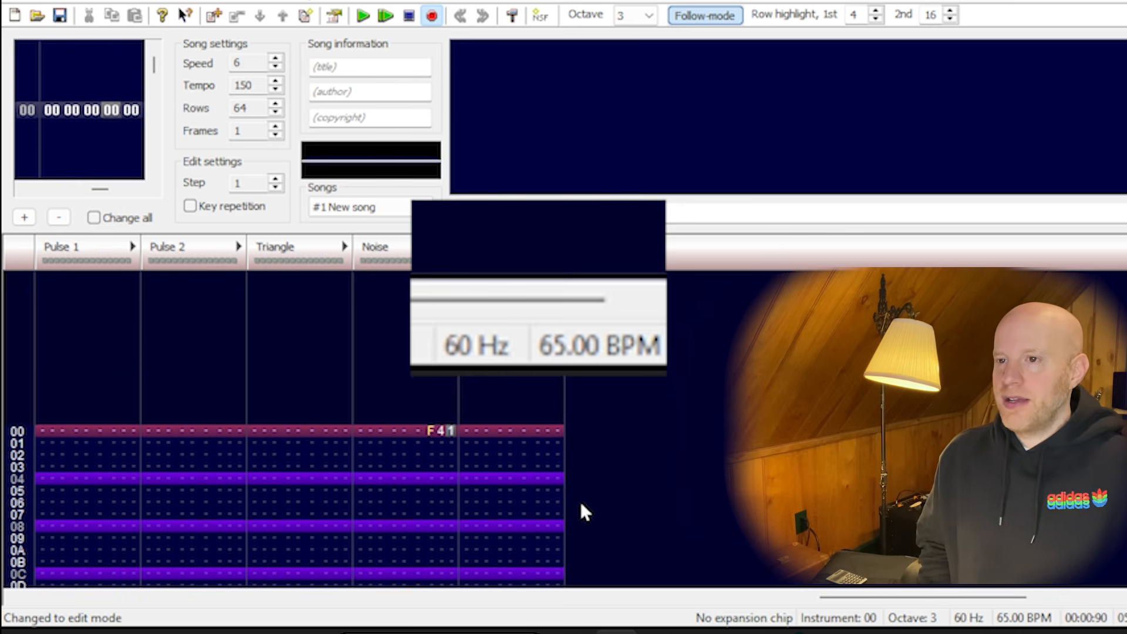
type("0")
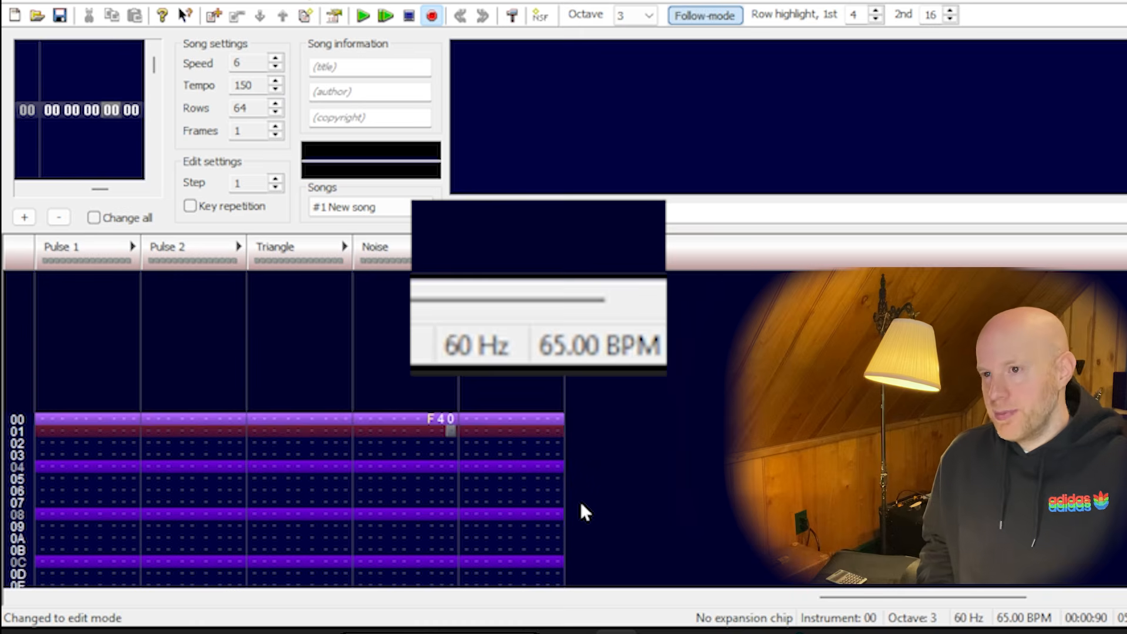
key("Down")
key("Up")
key("Up")
- Change the Noise row 00 effect to F30 and play the pattern briefly
key("Left")
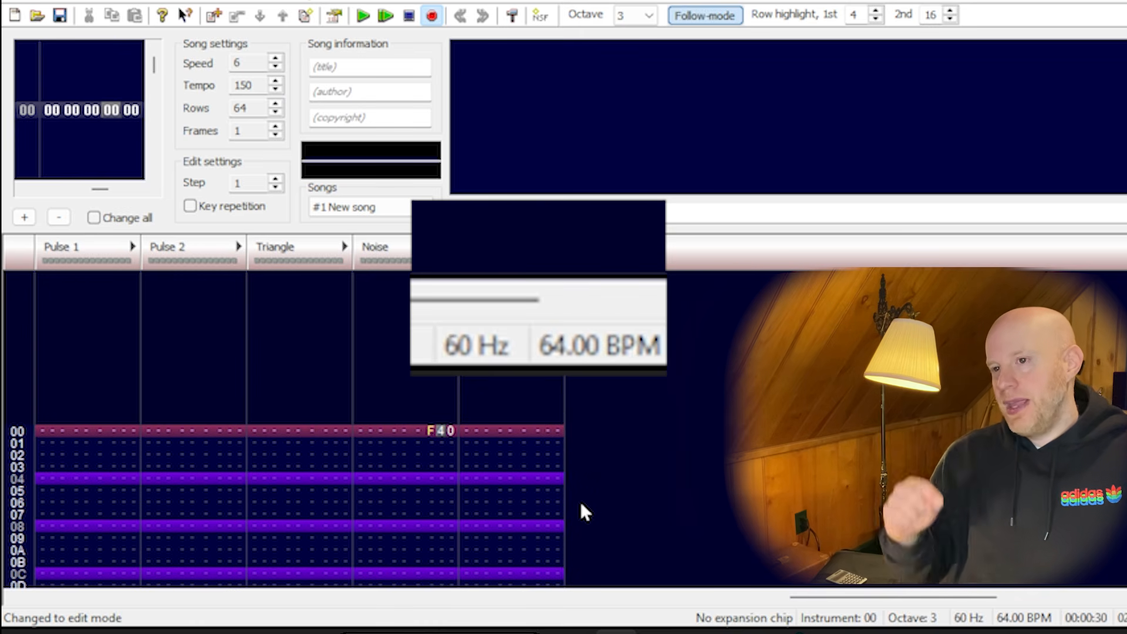
type("3")
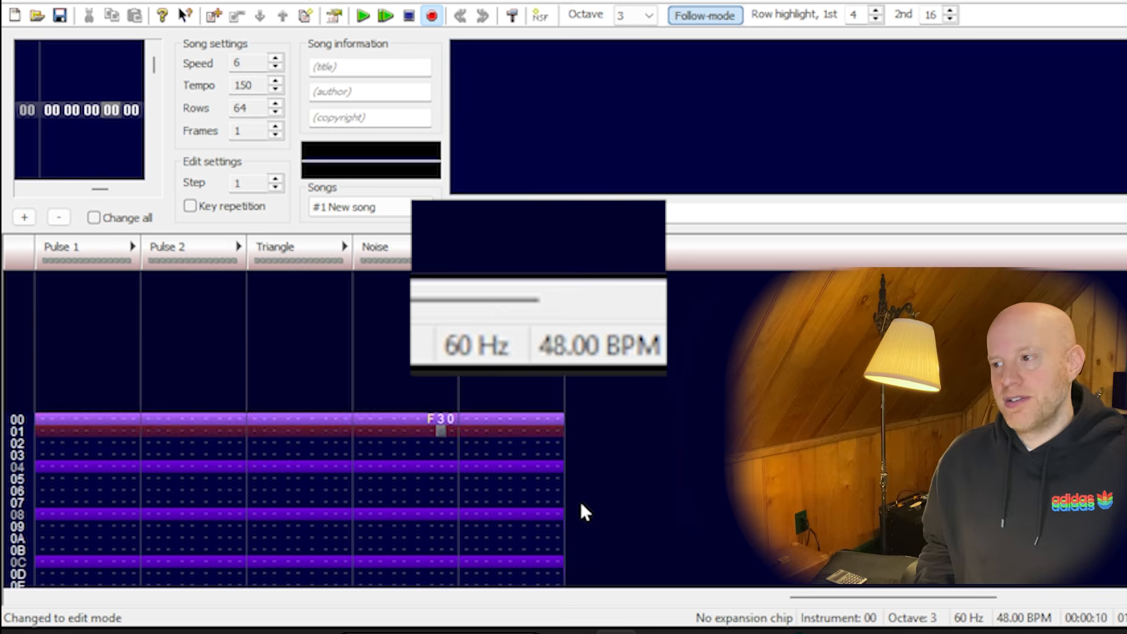
key("Down")
key("Up")
key("Up")
- Change the Noise row 00 effect to F3F and play the pattern
key("Right")
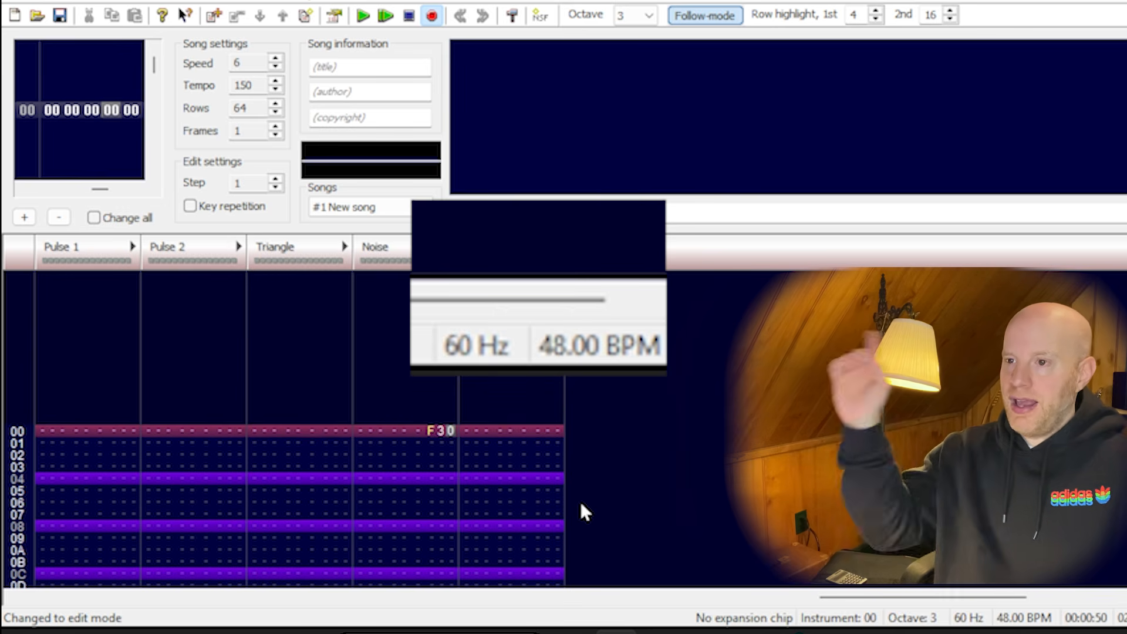
key("Return")
key("Right")
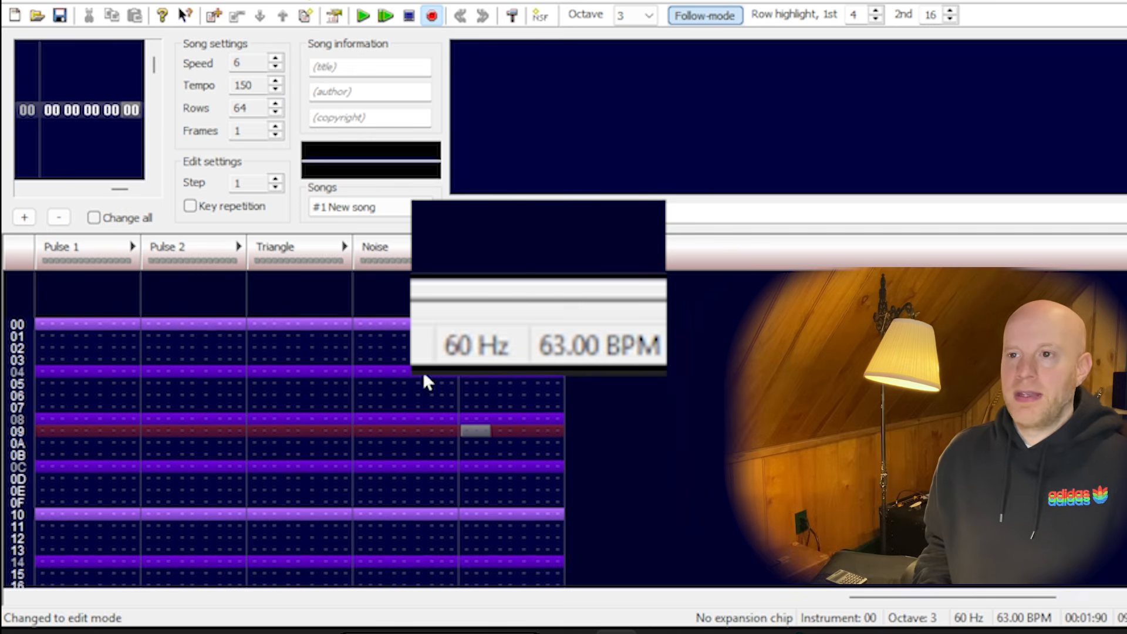
- Change the Noise row 00 effect to FFF and play the pattern
left_click(430, 337)
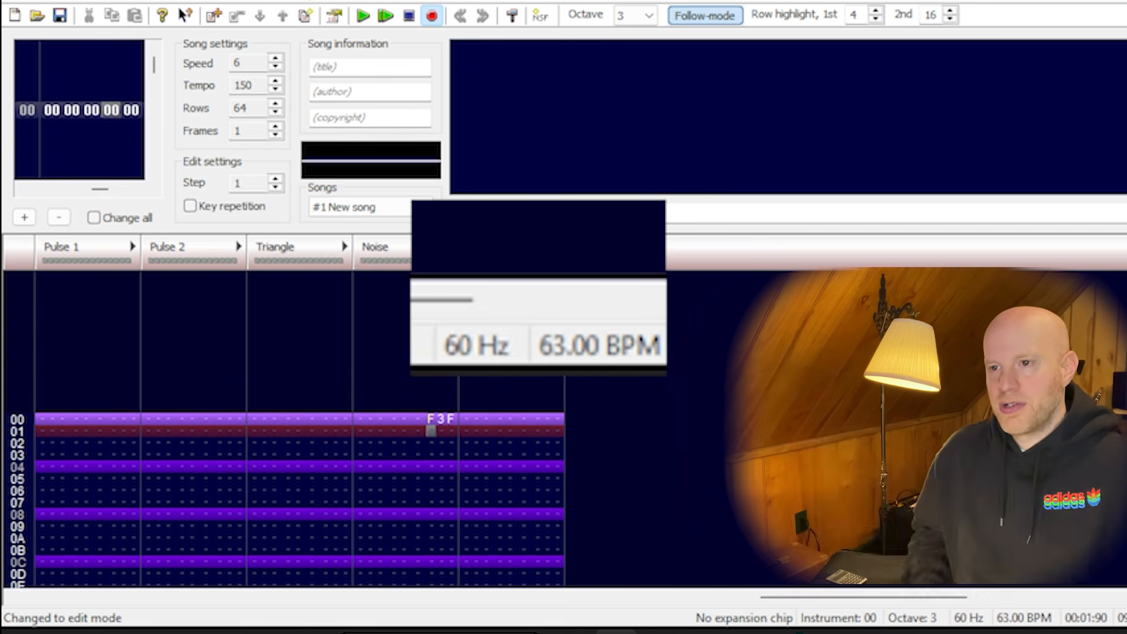
type("f")
key("Return")
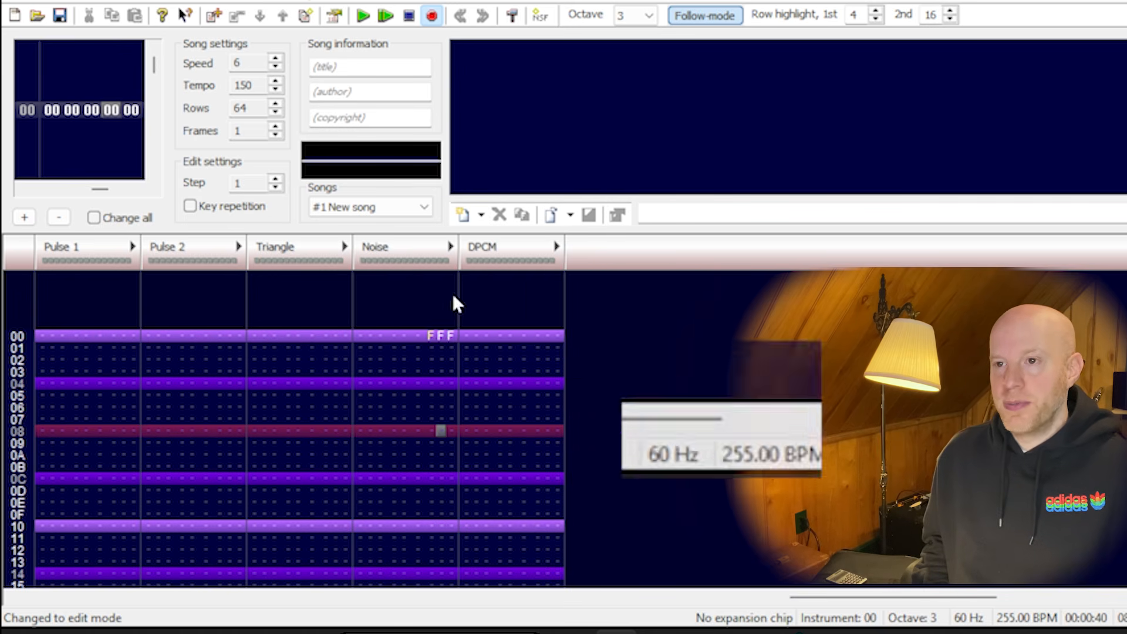
- Clear the Noise row 00 effect, enter F20 in its place and play the pattern
left_click(442, 340)
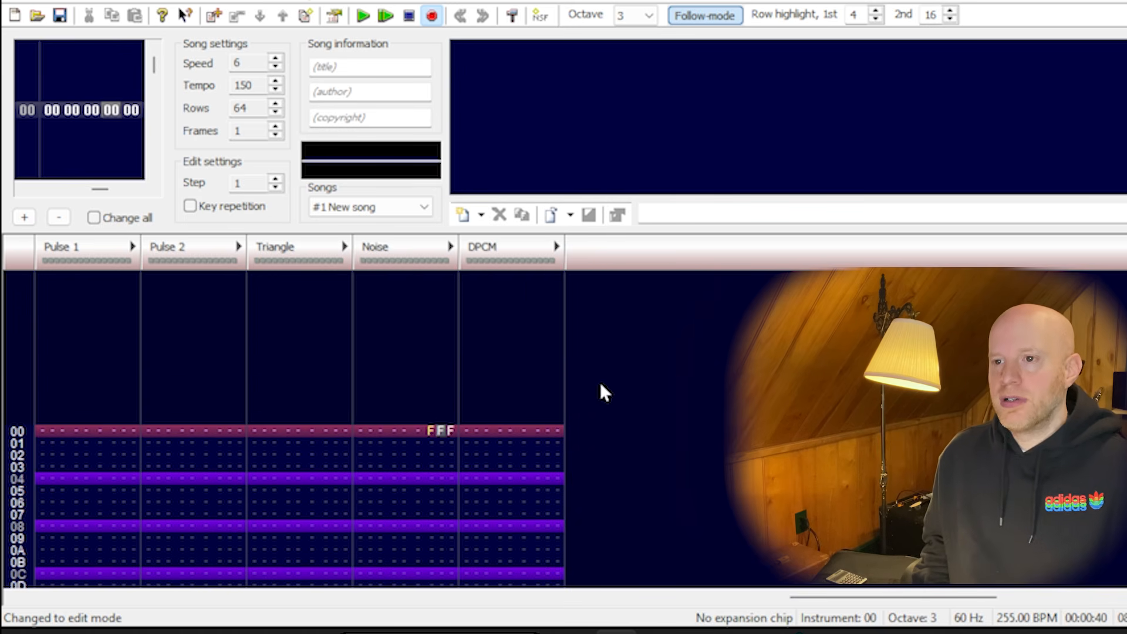
type("29")
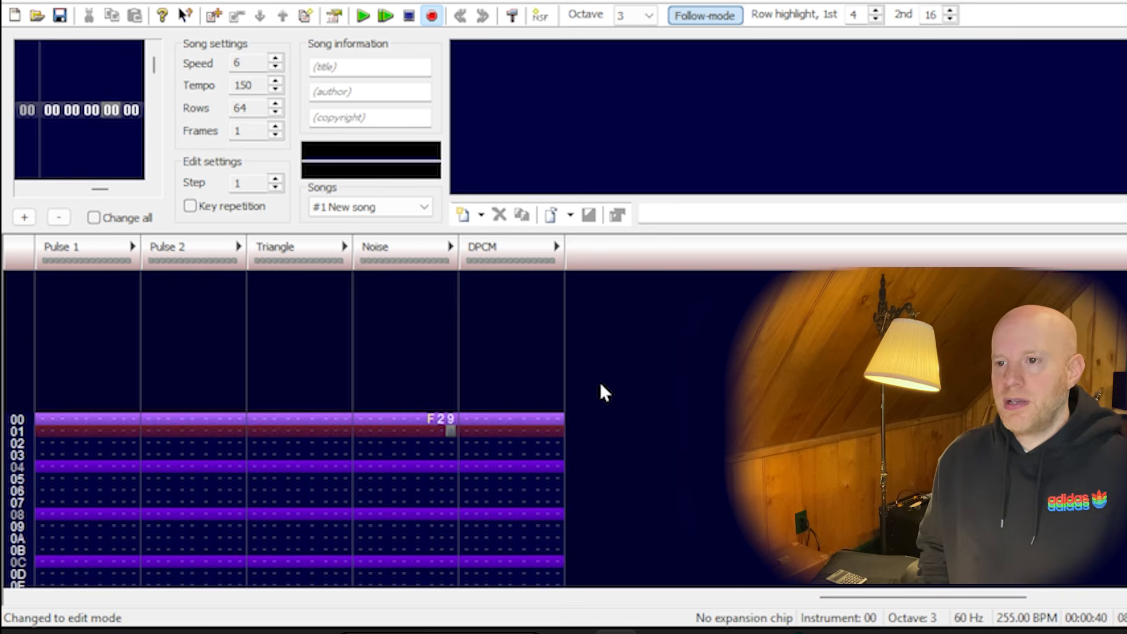
key("BackSpace")
type("F20")
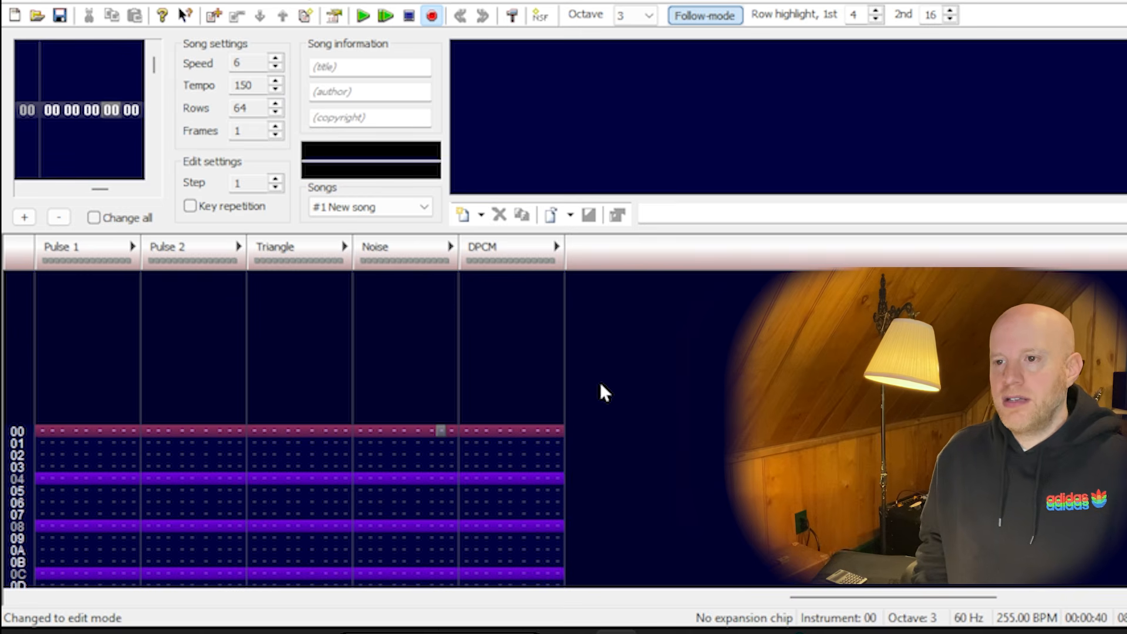
key("Return")
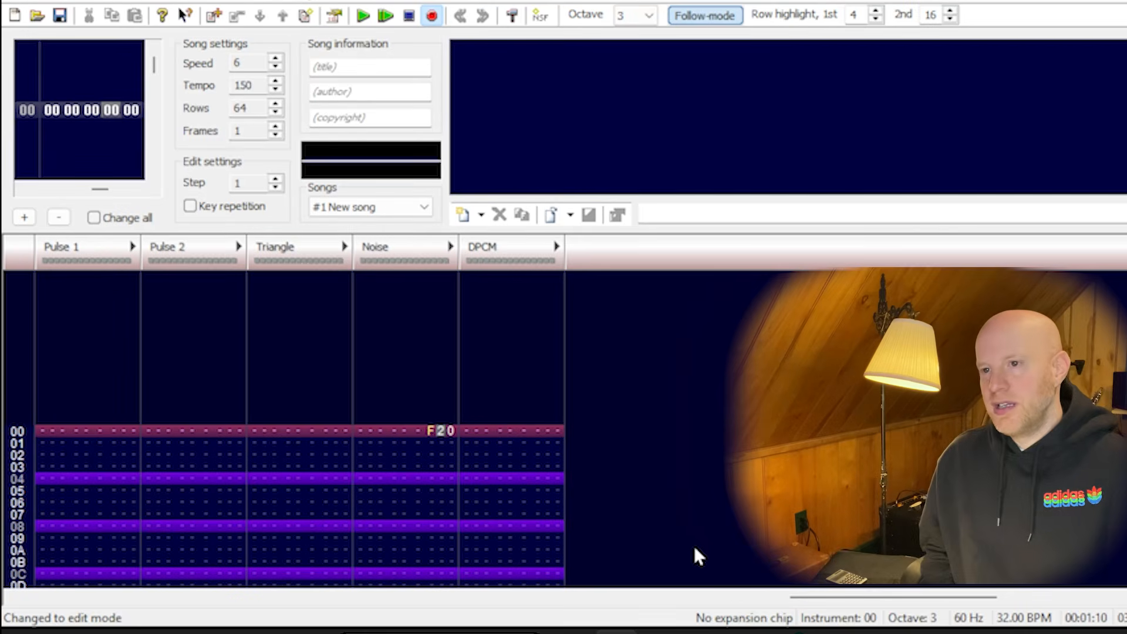
- Change the Noise row 00 effect to F10 and play the pattern
type("1")
key("Down")
key("Down")
key("Down")
key("Down")
key("Down")
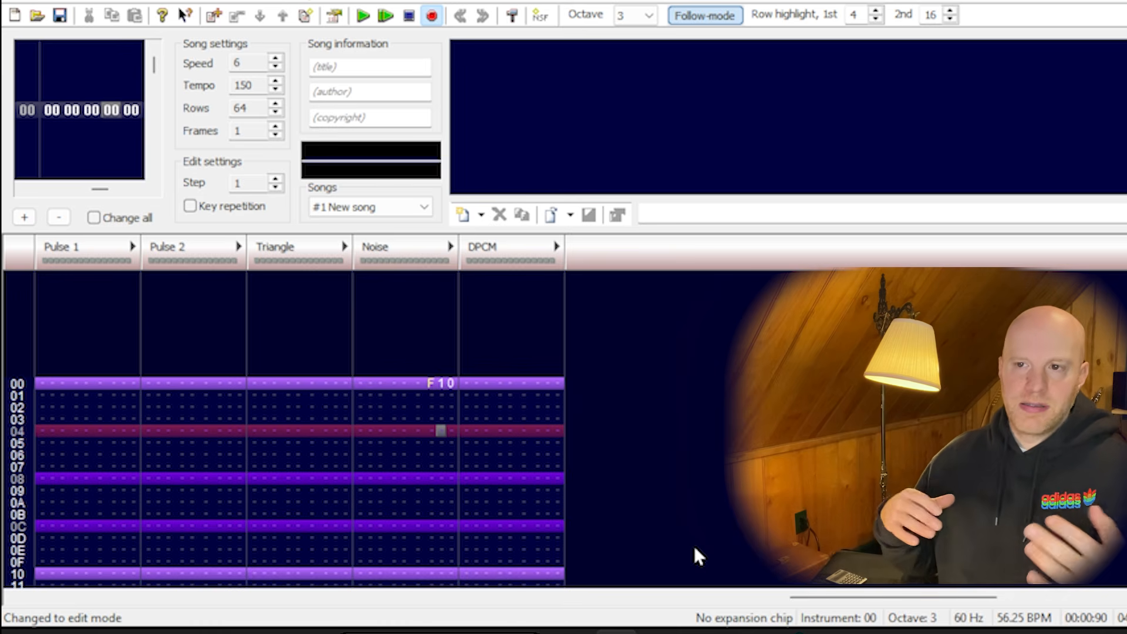
- Delete the effect from row 00 of the Noise channel
key("Up")
key("Up")
key("Up")
key("Up")
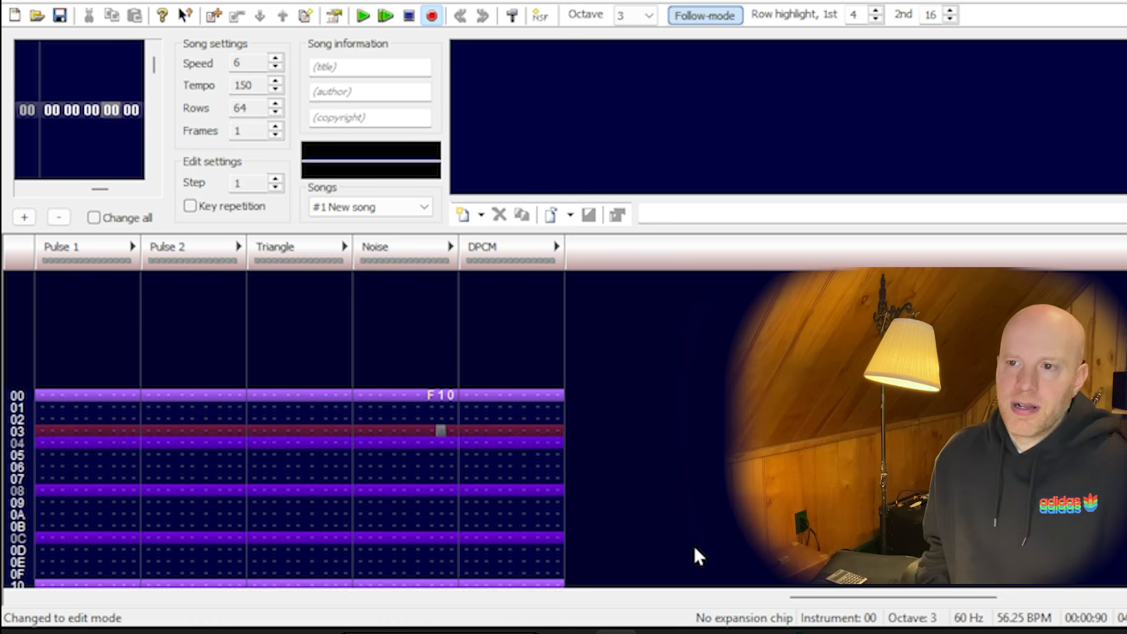
key("Left")
key("Delete")
key("Up")
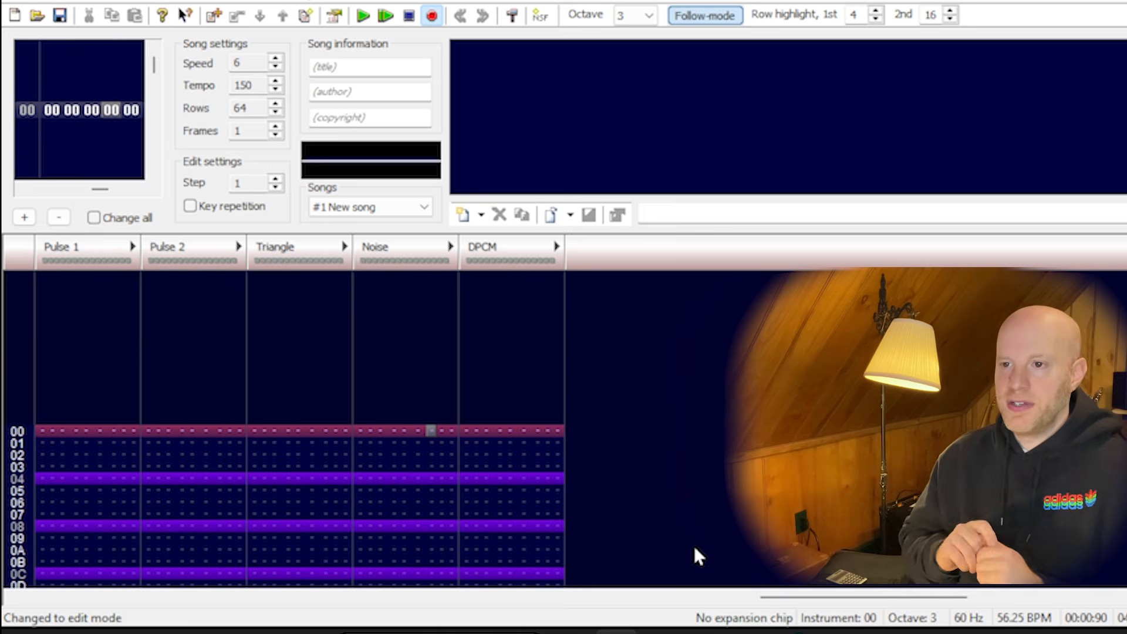
- Enter the effect F3C on row 00 of the Noise channel
key("f")
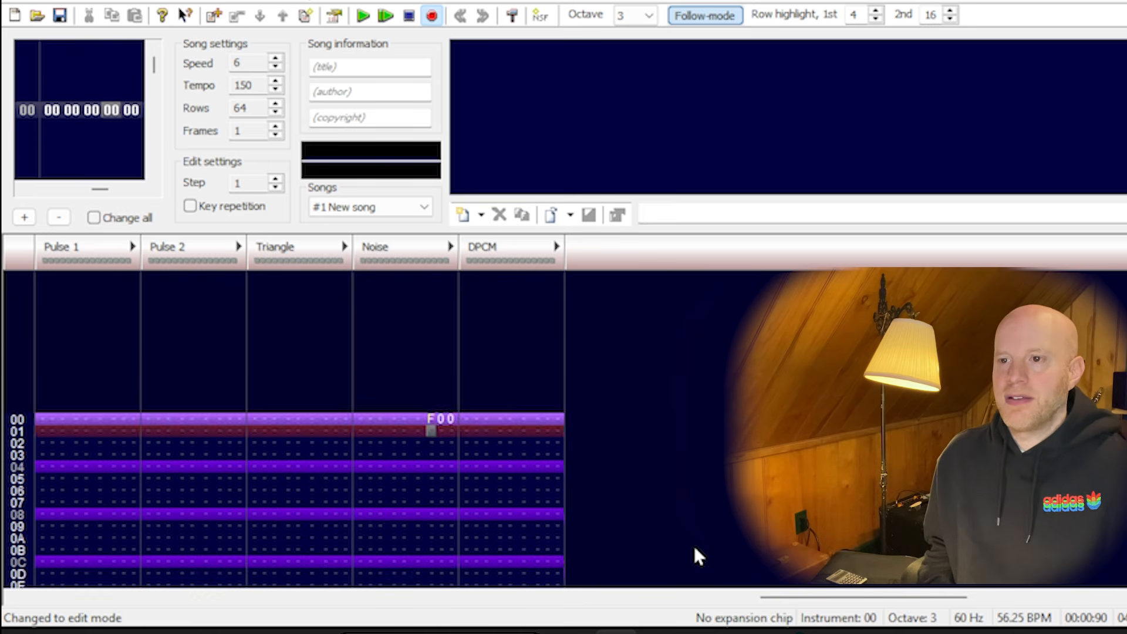
key("Up")
key("Right")
type("3")
key("Up")
key("Right")
type("c")
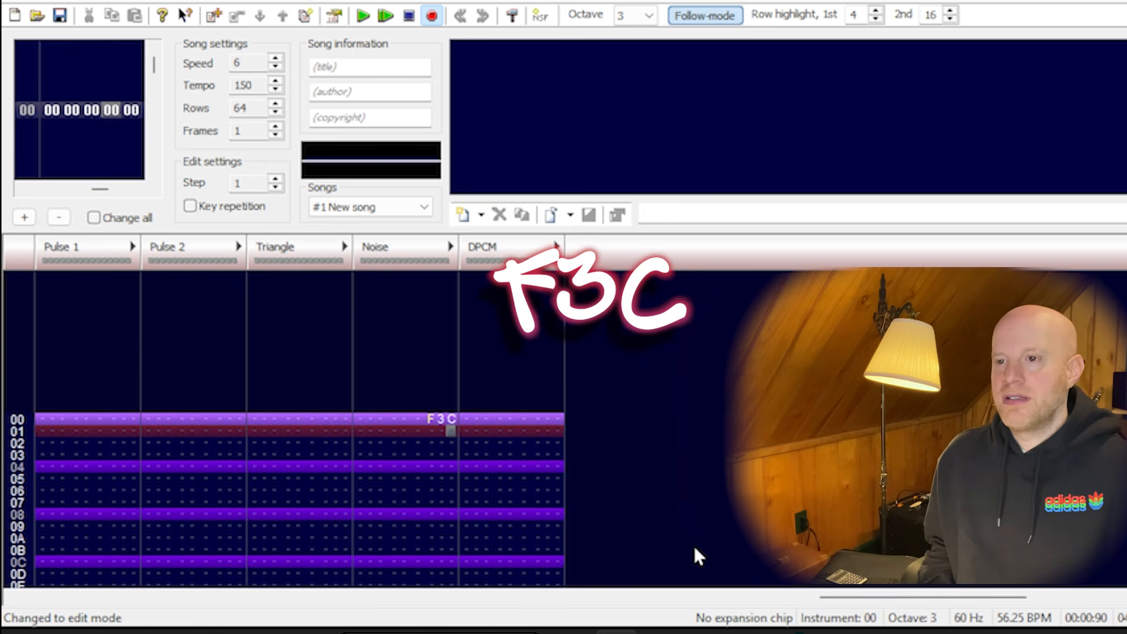
- Play the pattern to check the tempo produced by the F3C effect
key("Up")
key("Down")
key("Down")
key("Down")
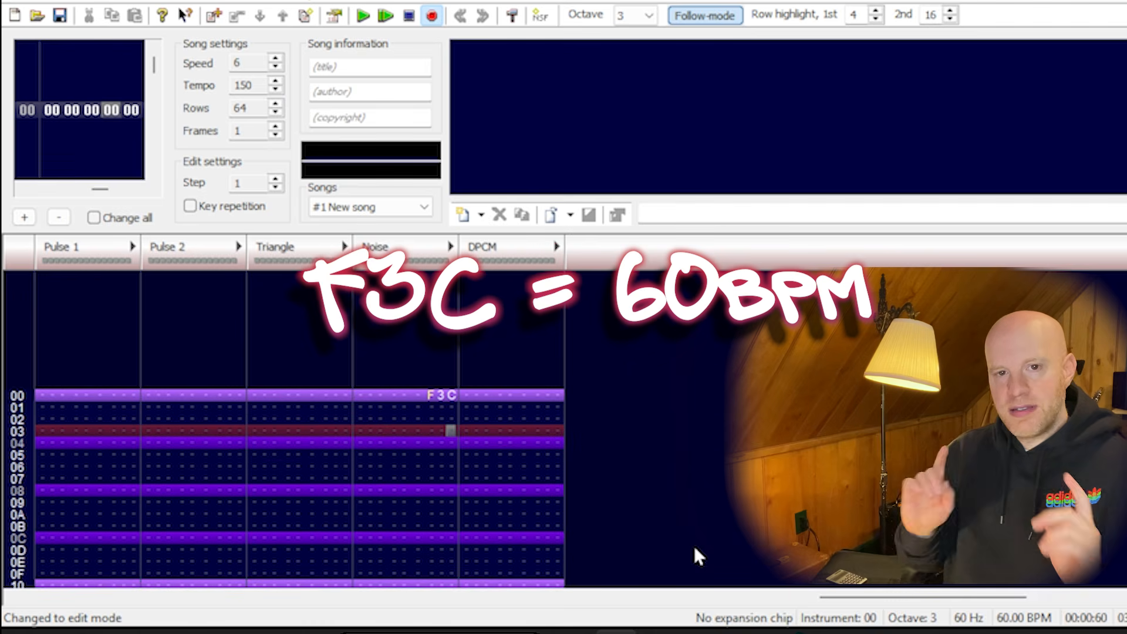
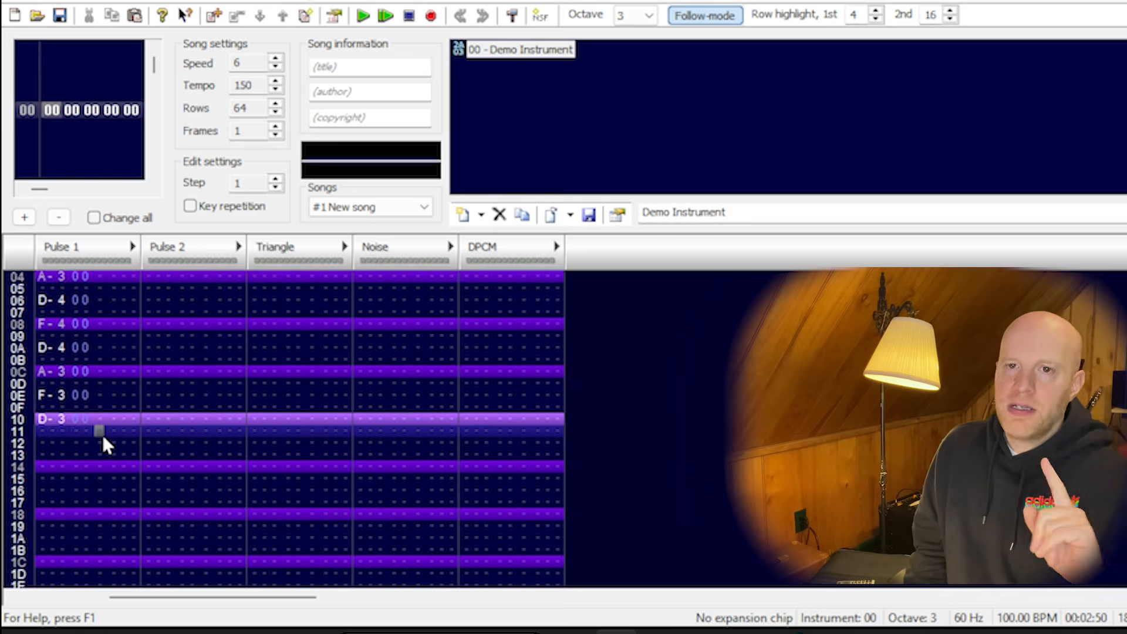
- Copy the Pulse 1 notes on rows 00 to 10 into Pulse 2 starting at row 00, and play the pattern
scroll(101, 433, "up", 2)
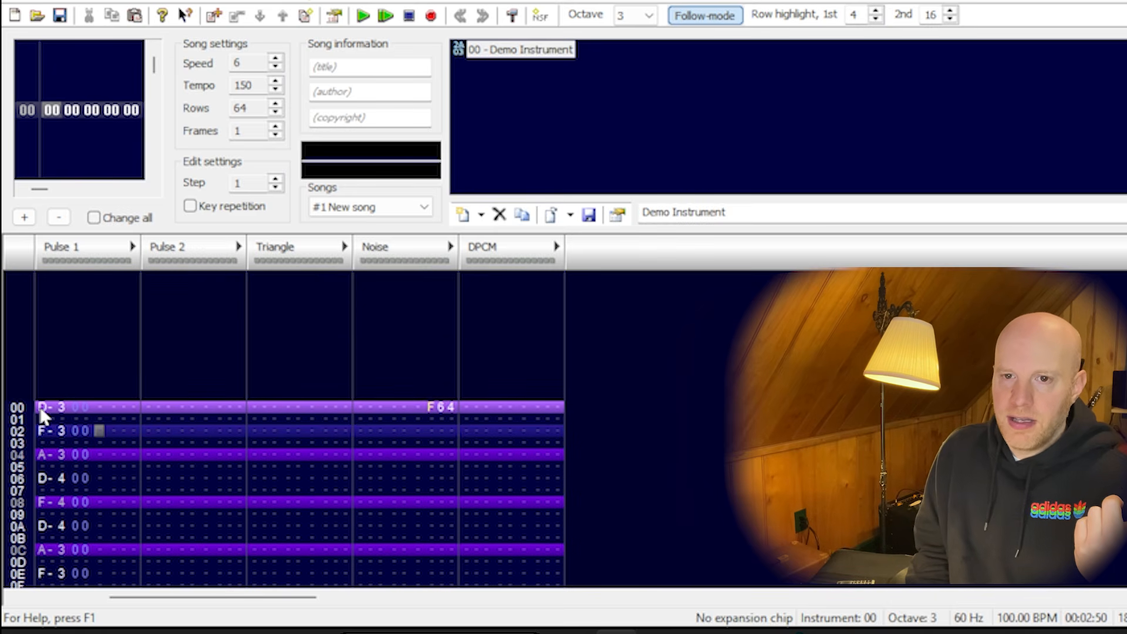
left_click_drag(43, 411, 93, 460)
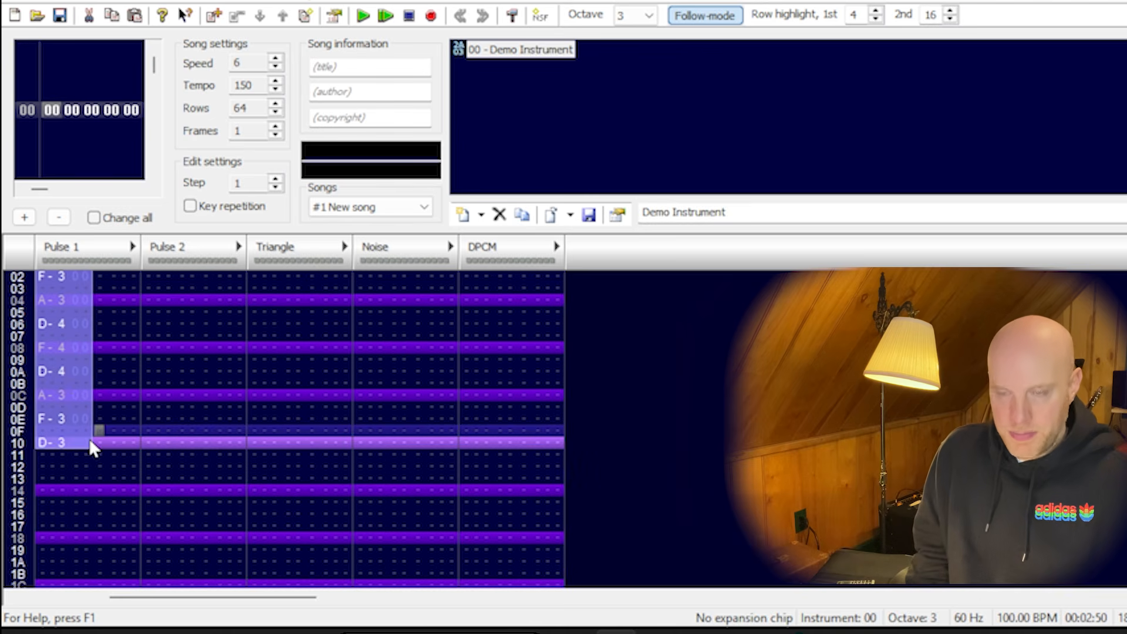
left_click(142, 396)
scroll(142, 396, "up", 3)
scroll(142, 396, "up", 1)
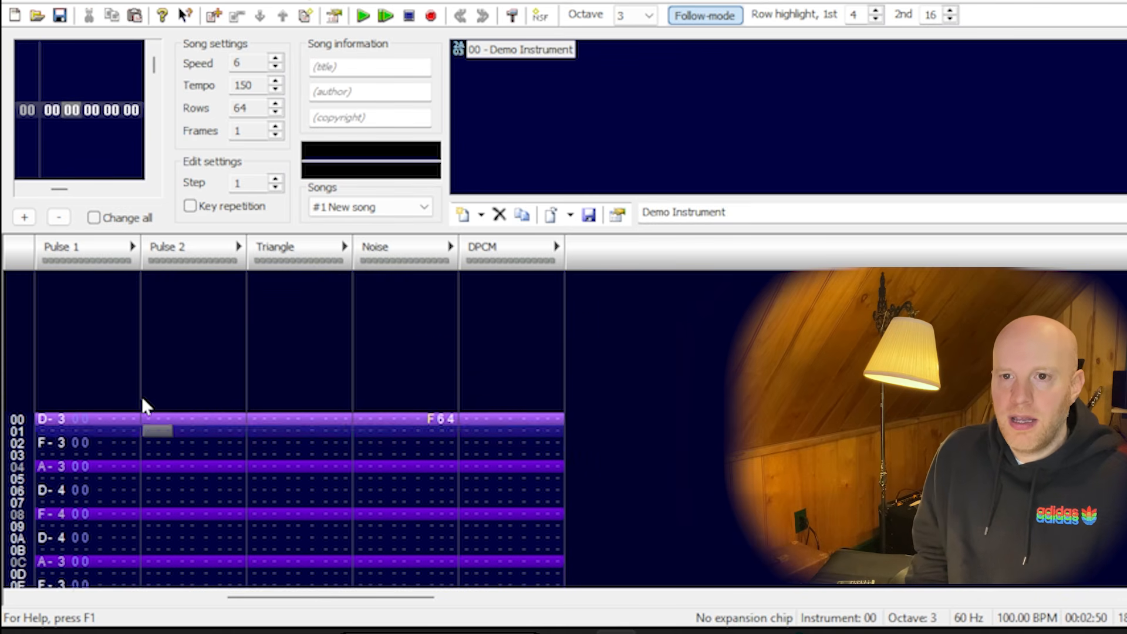
key("ctrl+v")
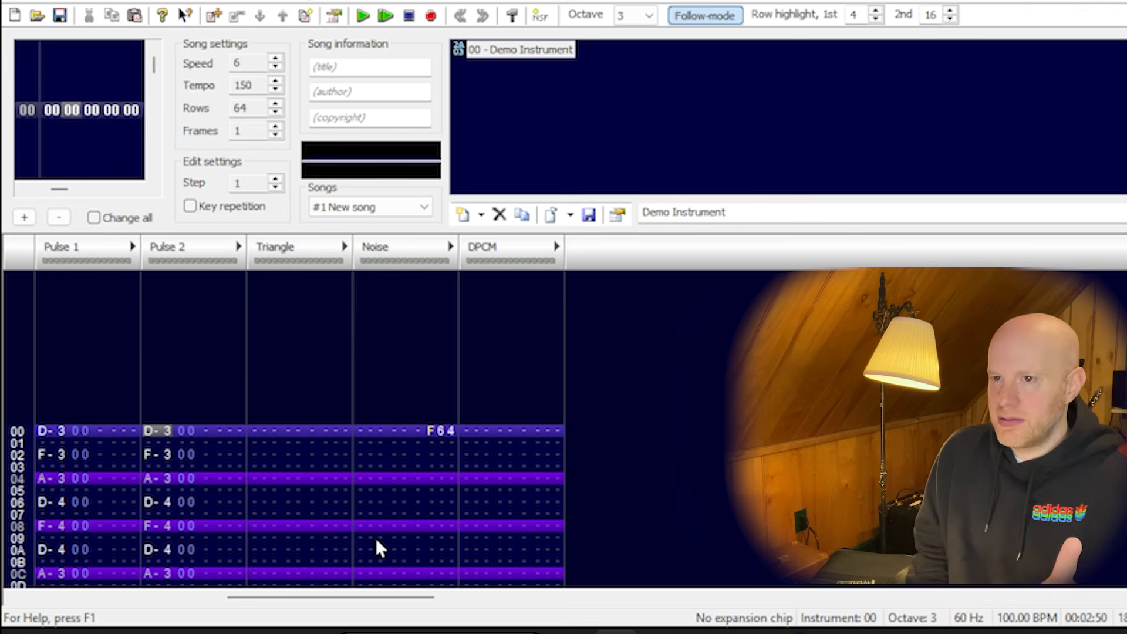
key("Return")
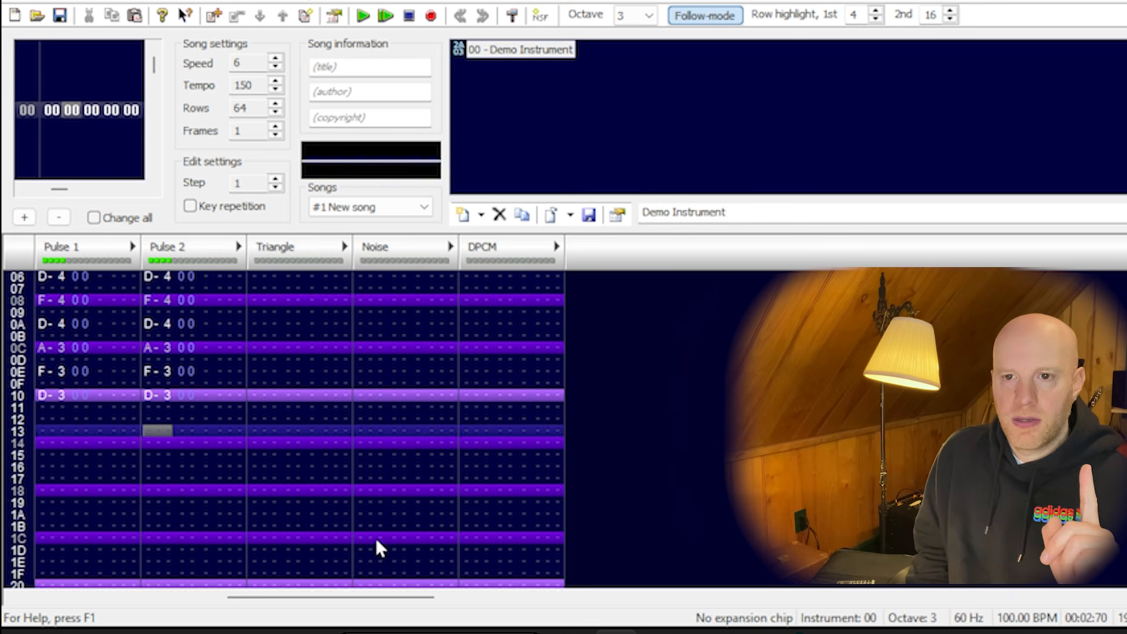
key("Return")
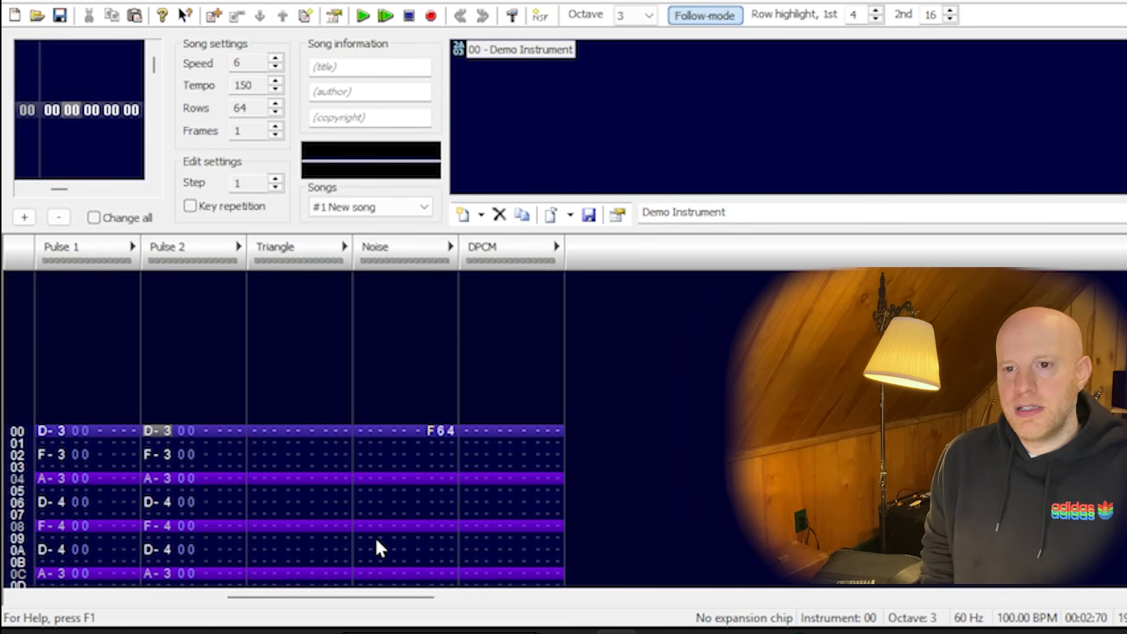
- Undo the paste in Pulse 2 and, in edit mode, paste the copied notes there starting at row 01 instead
key("ctrl+z")
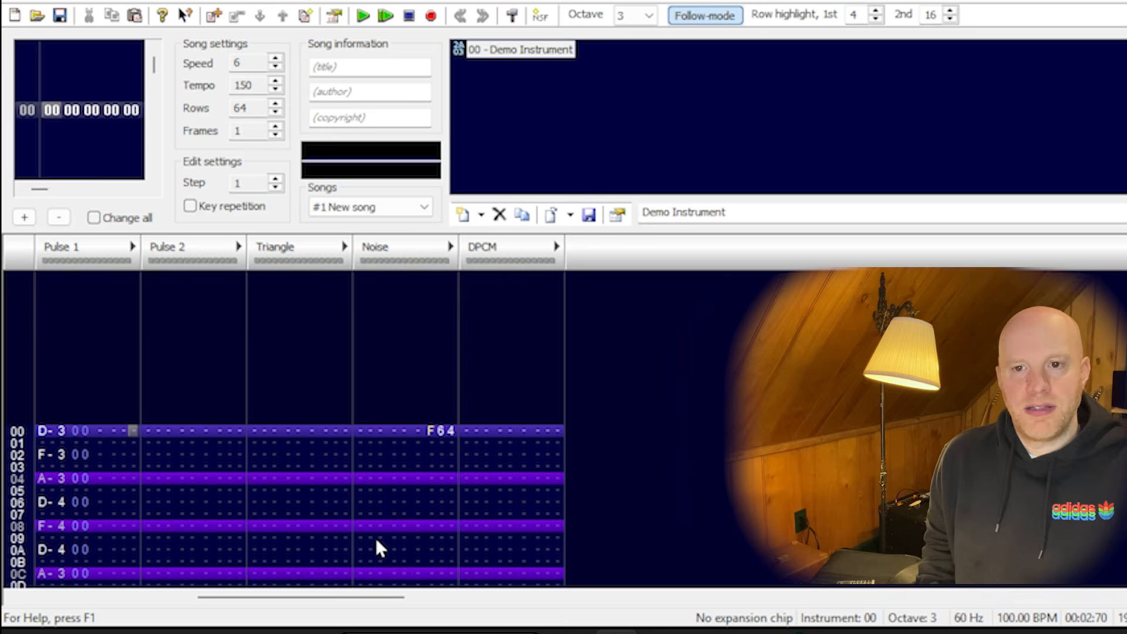
key("Down")
key("space")
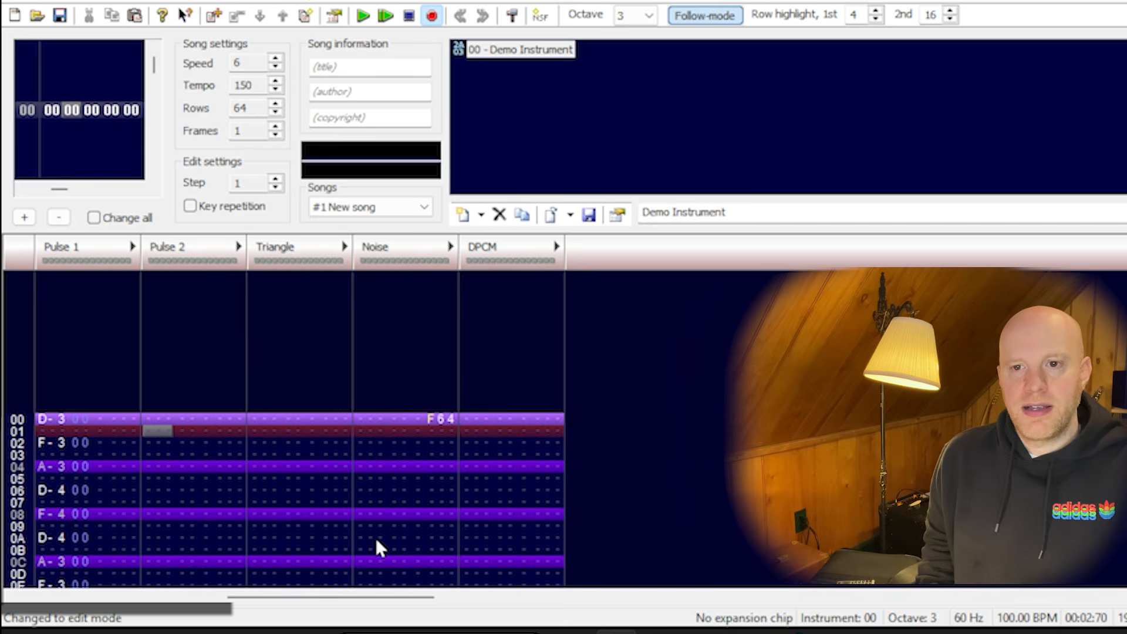
key("ctrl+v")
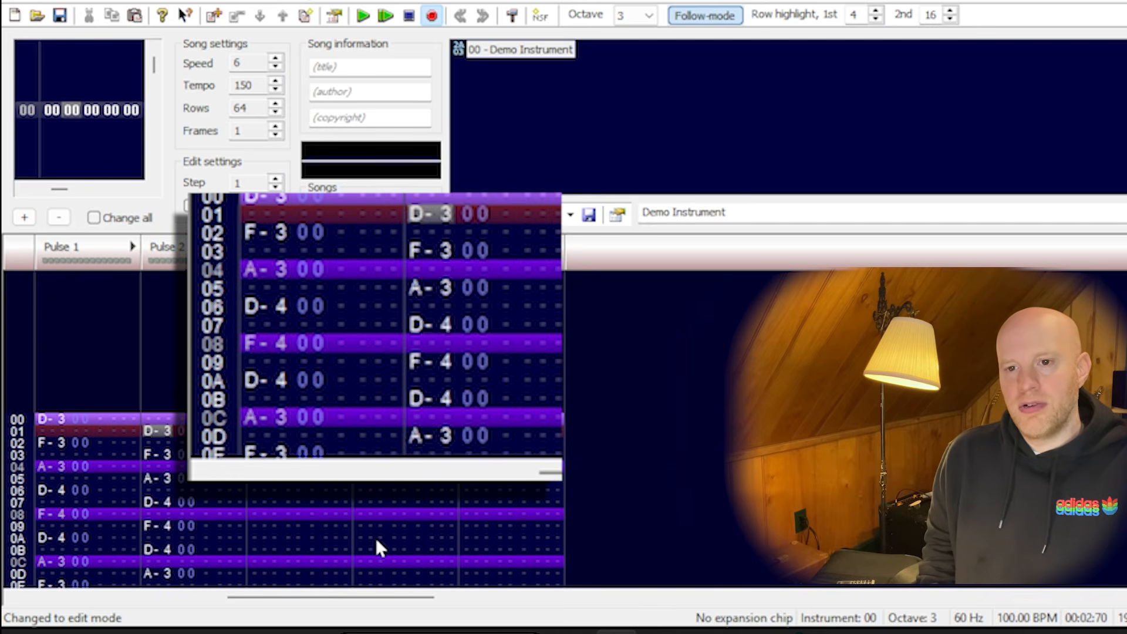
- Play the pattern to hear Pulse 2 trailing Pulse 1 by one row
key("End")
key("Home")
key("Return")
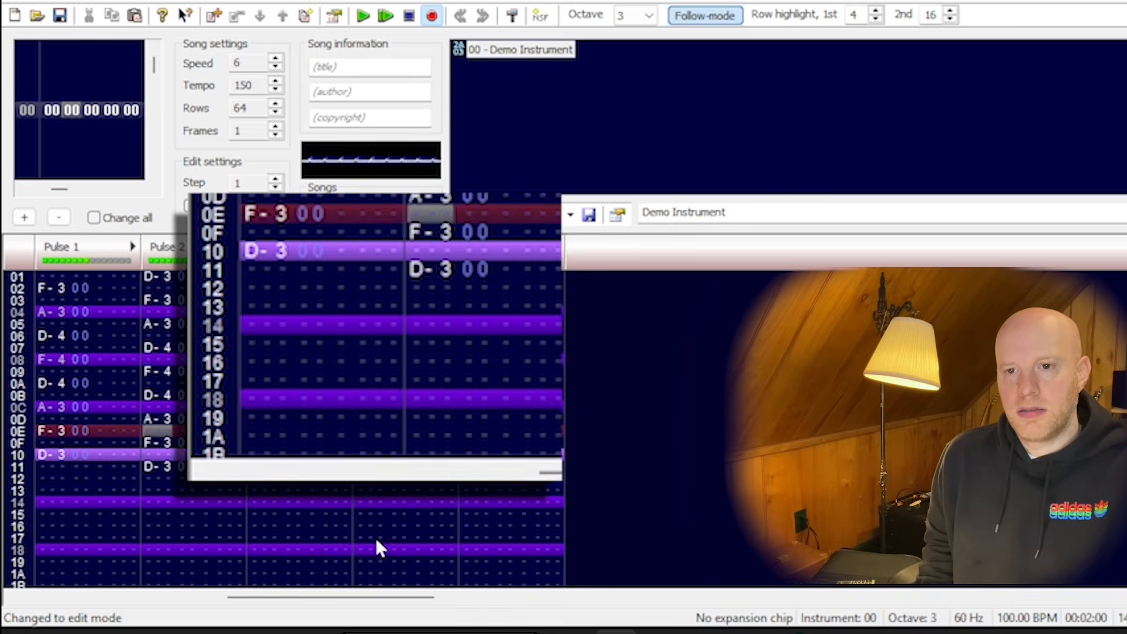
key("Return")
- Insert an empty row at row 01 of Pulse 2 so its notes start on row 02, and play the pattern
key("Up")
key("Up")
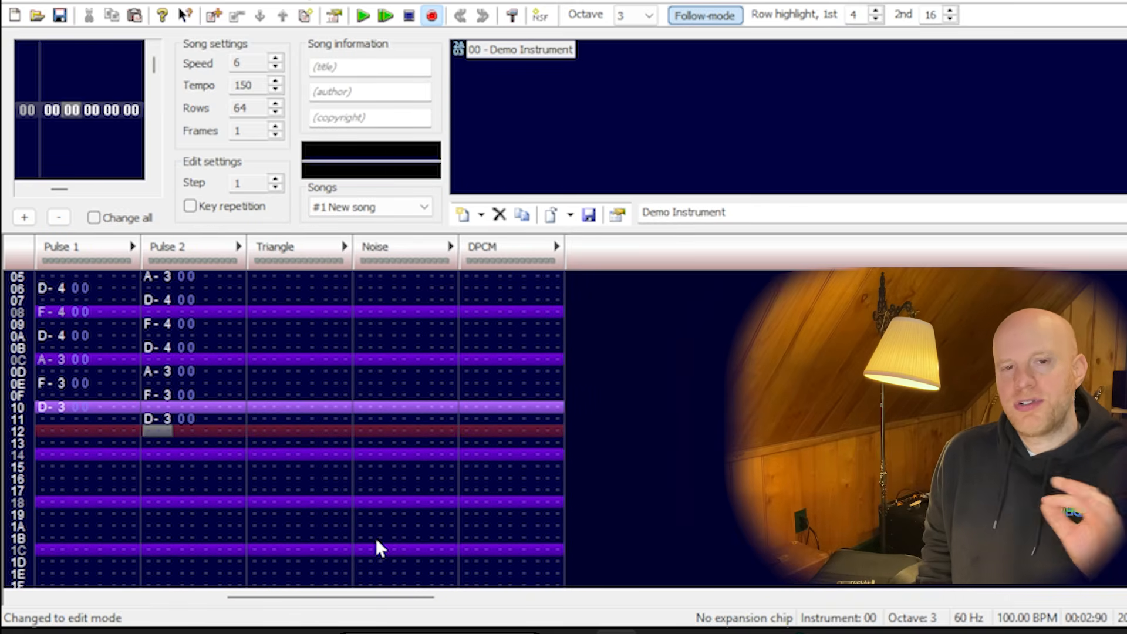
key("Up")
key("Up")
key("Up")
key("Up")
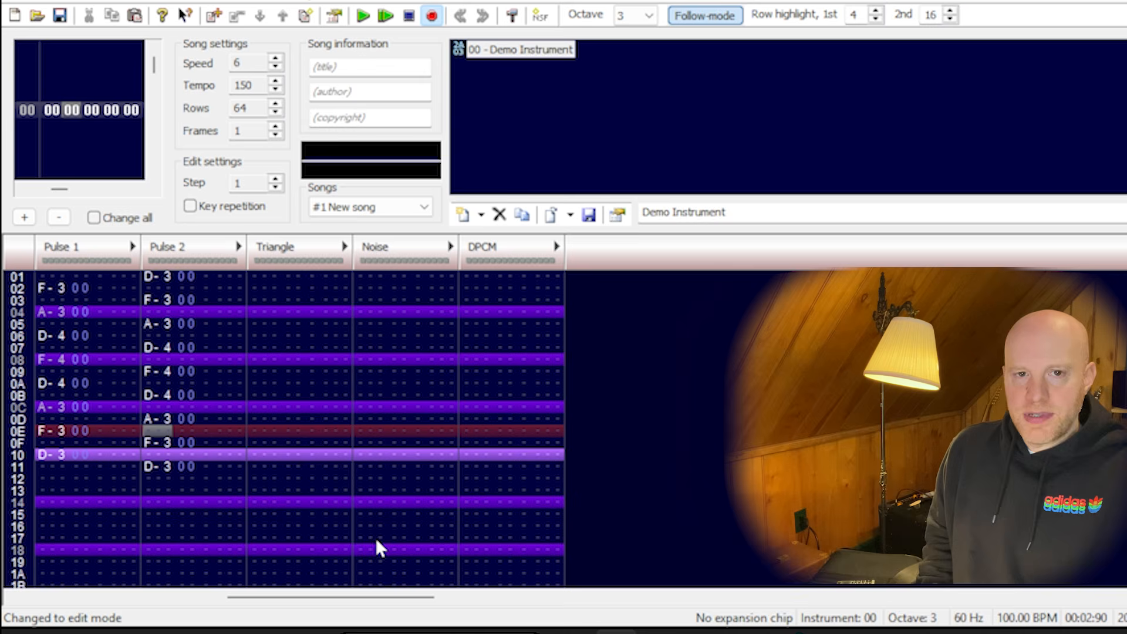
key("Up")
key("Up")
key("Up")
key("Up")
key("Up")
key("Up")
key("Up")
key("Up")
key("Up")
key("Up")
key("Up")
key("Up")
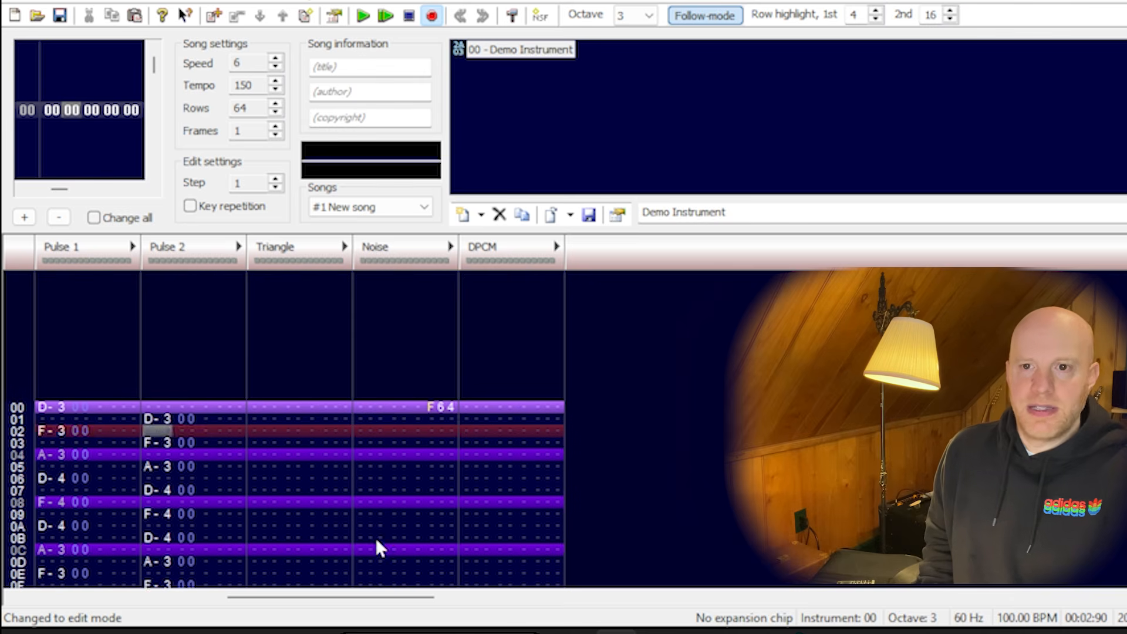
key("Up")
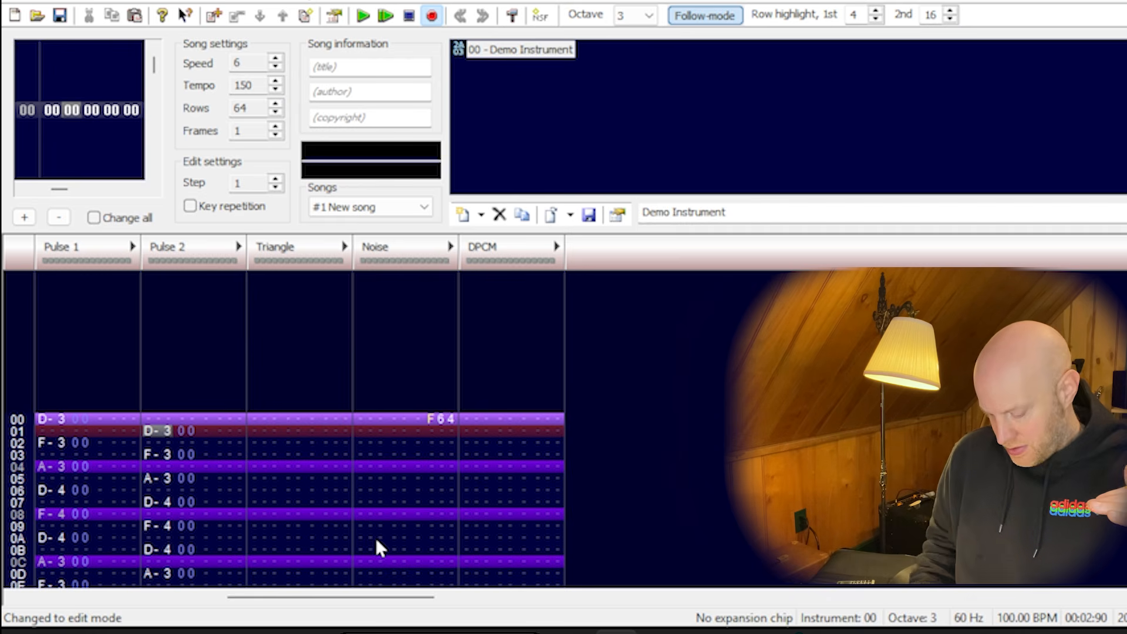
key("Insert")
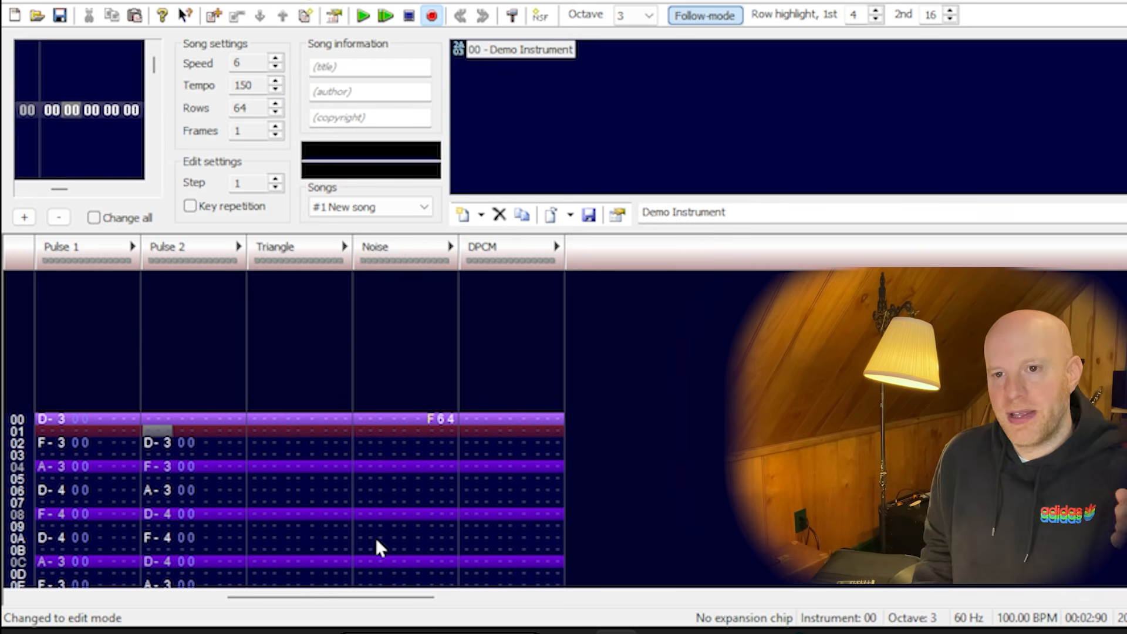
key("Return")
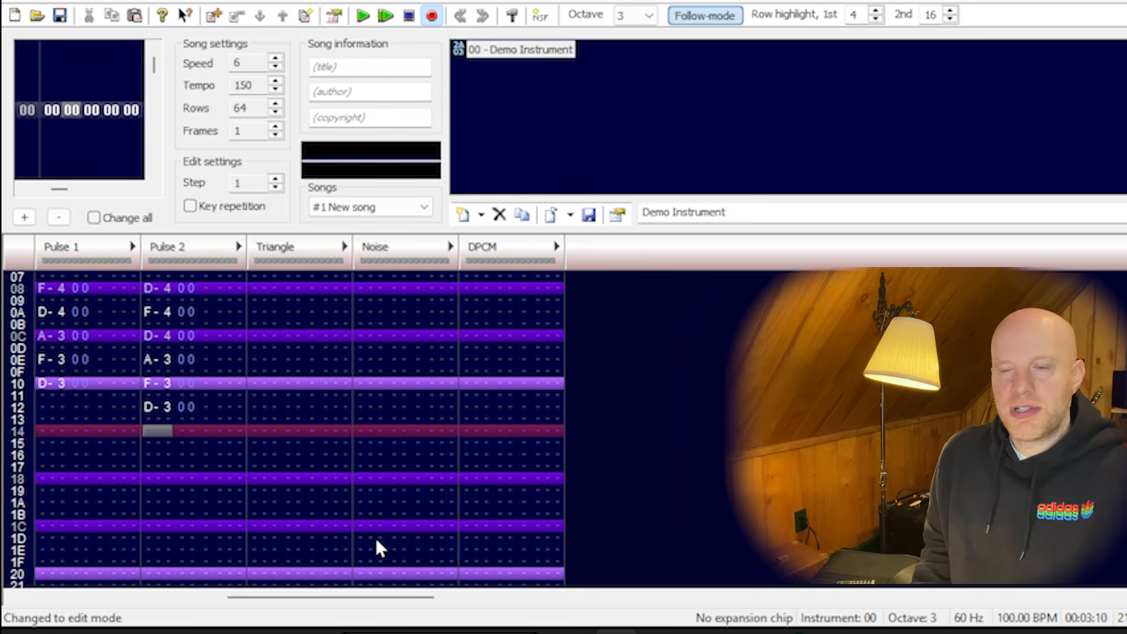
- Remove the empty row above the first Pulse 2 note so the channel's notes start on row 01
key("Up")
key("Up")
key("Up")
key("Up")
key("Up")
key("Up")
key("Up")
key("Up")
key("Up")
key("Up")
key("Right")
key("Right")
key("Up")
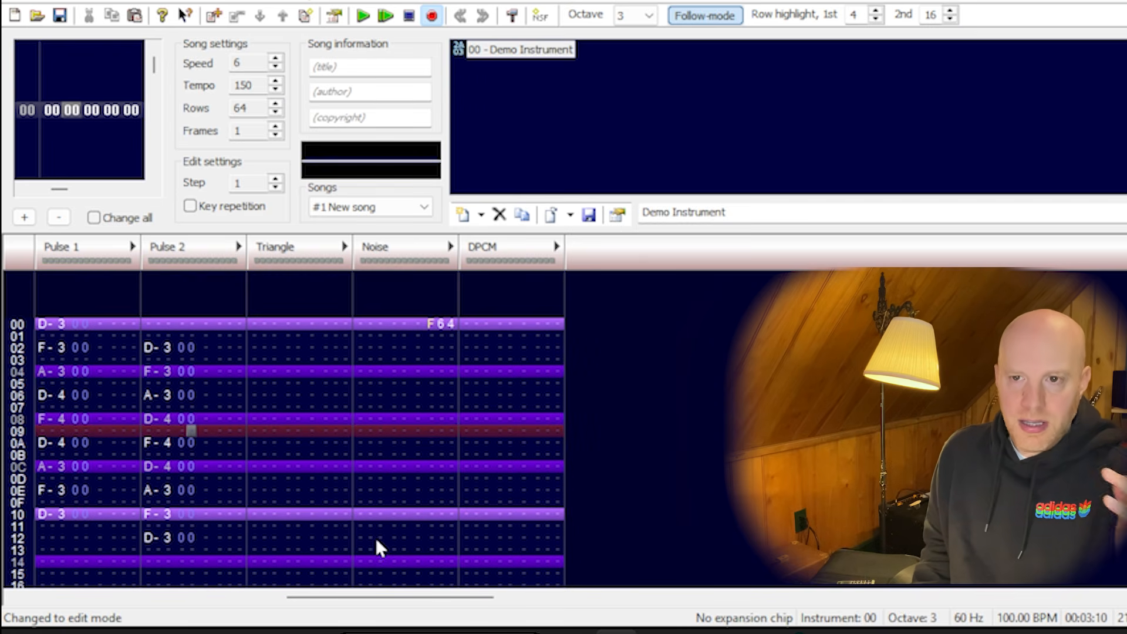
key("Up")
key("Up")
key("Up")
key("Up")
key("Up")
key("Up")
key("Right")
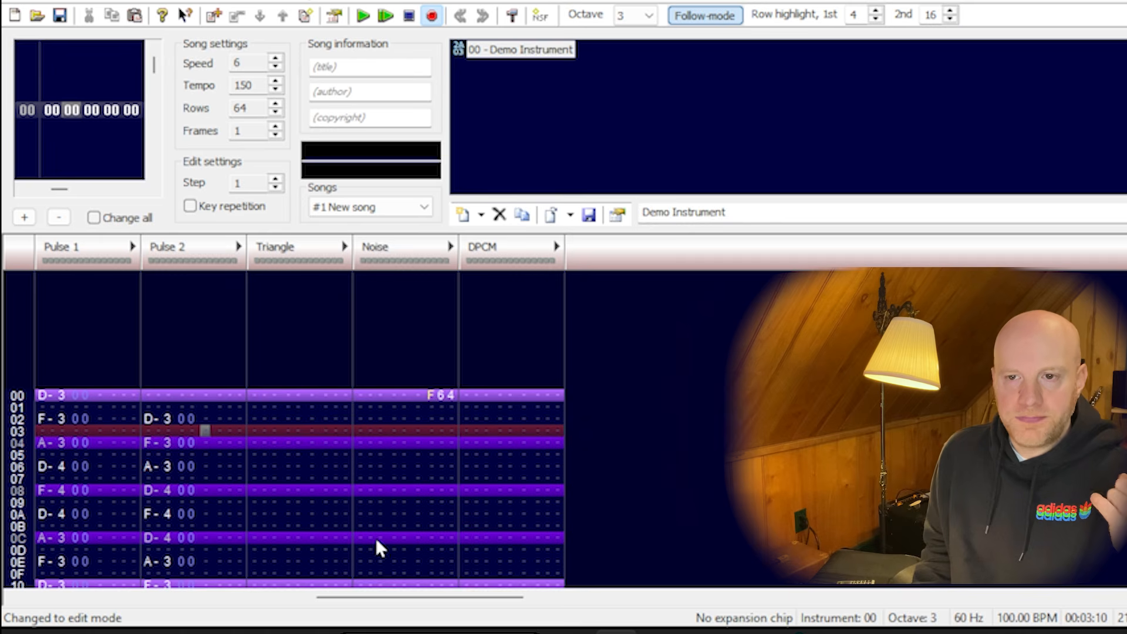
key("Up")
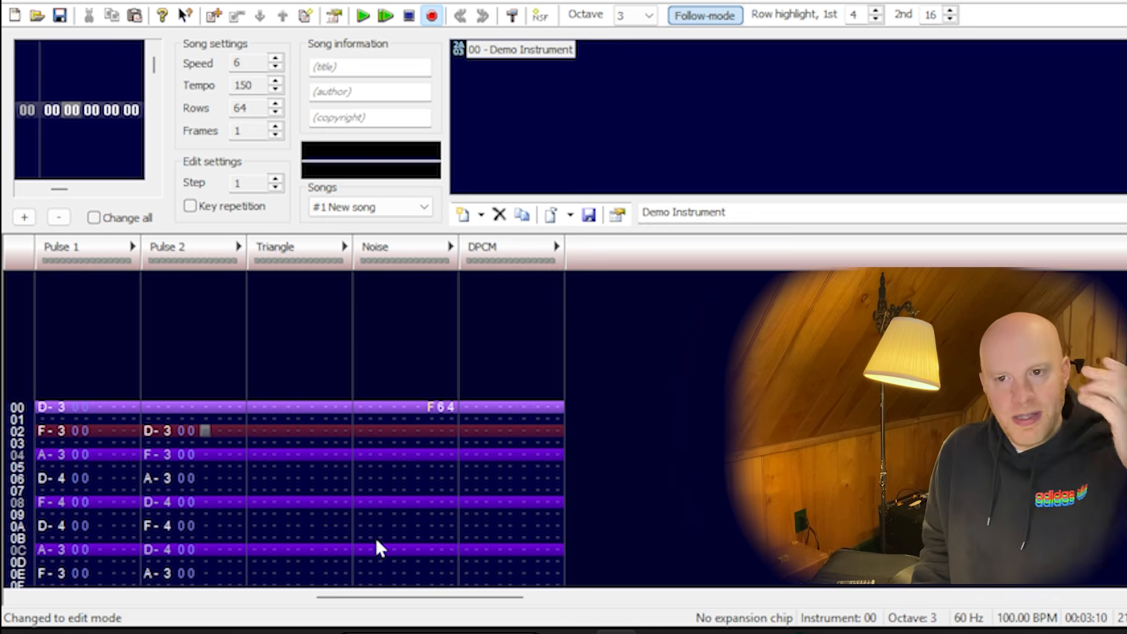
key("Left")
key("Left")
key("Left")
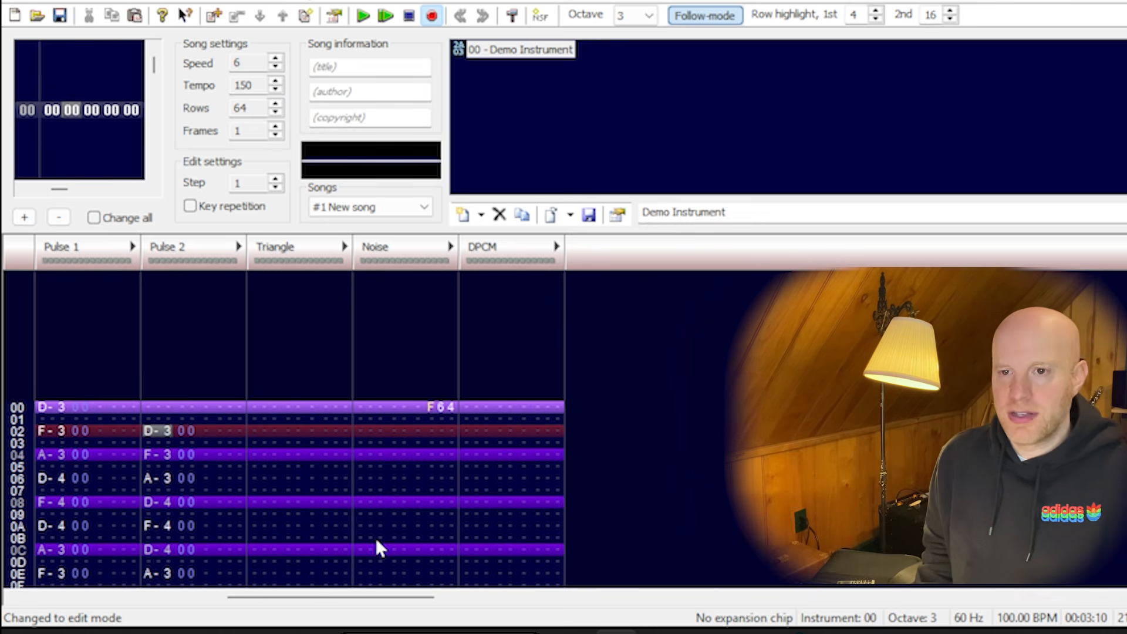
key("BackSpace")
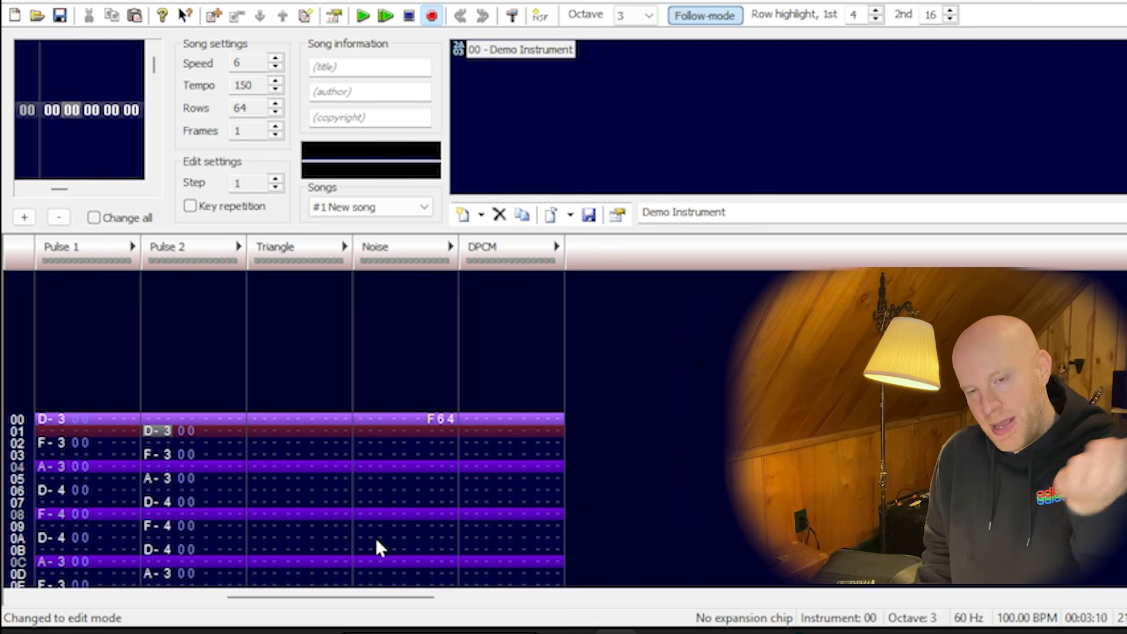
- Try the volume values F and 0 in turn on the Pulse 2 note at row 01
key("Right")
key("Right")
key("Right")
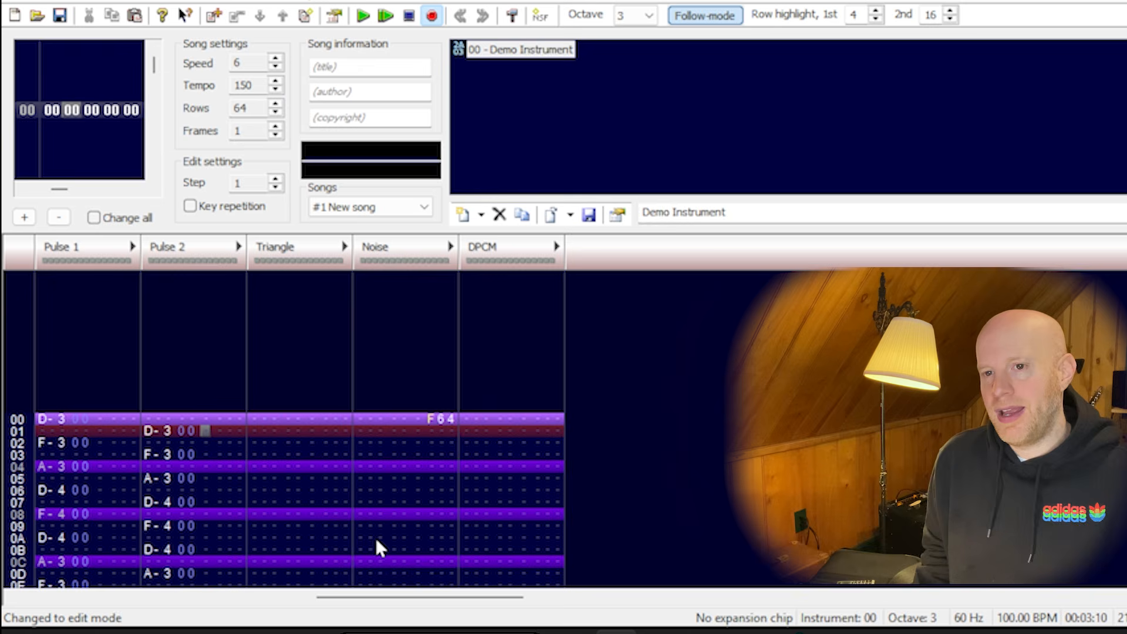
type("f")
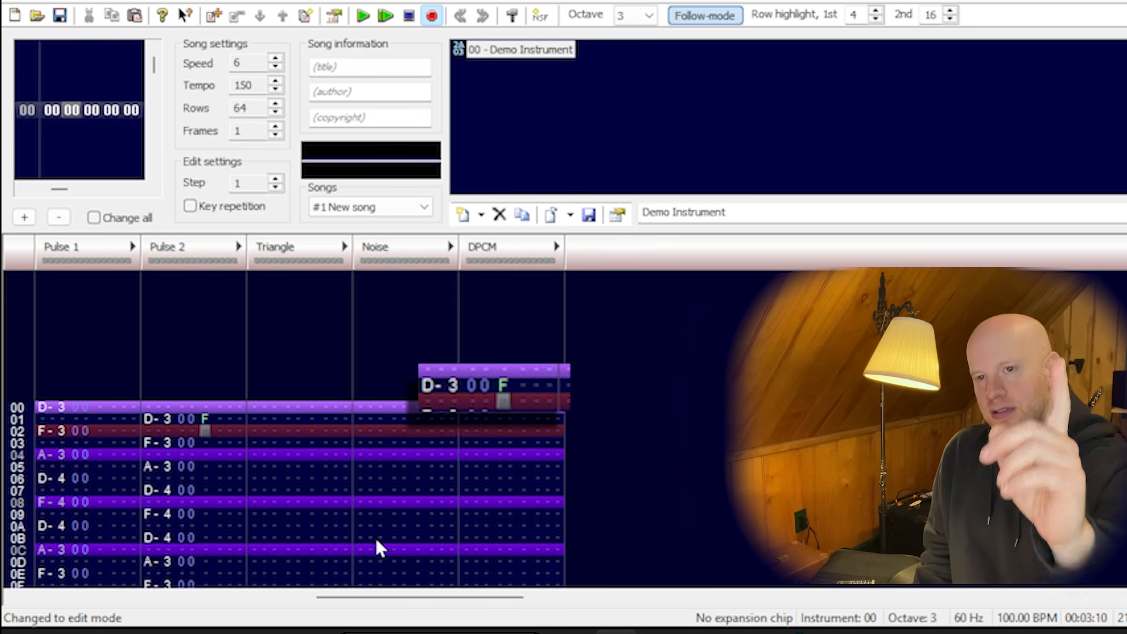
key("Up")
type("0")
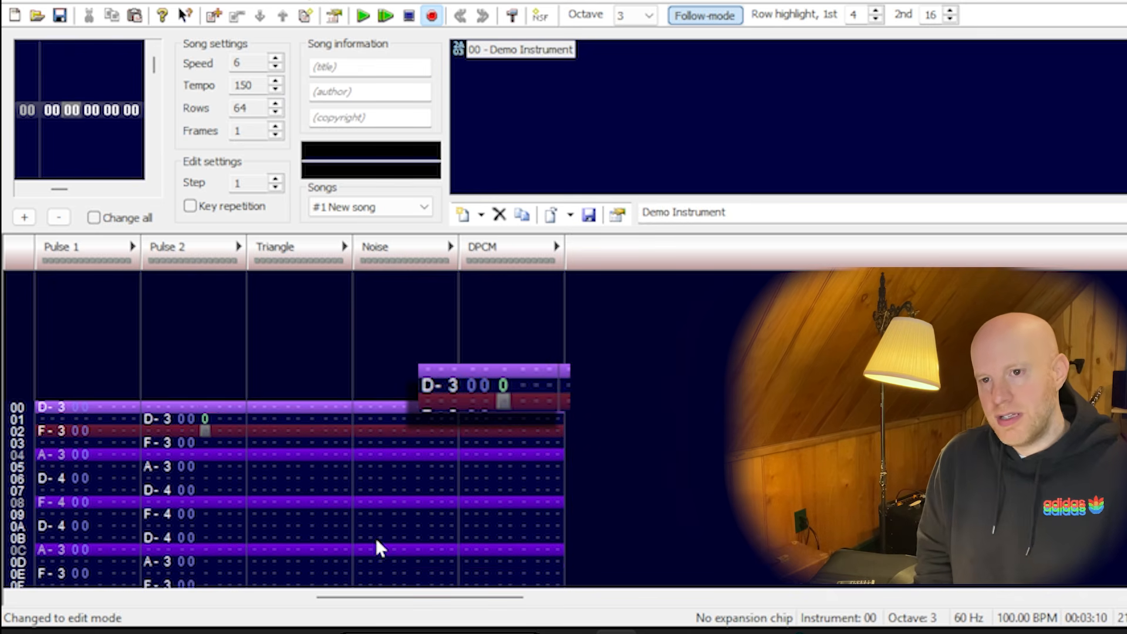
- Set the volume of the Pulse 2 note at row 01 to 8 and play the pattern
key("Up")
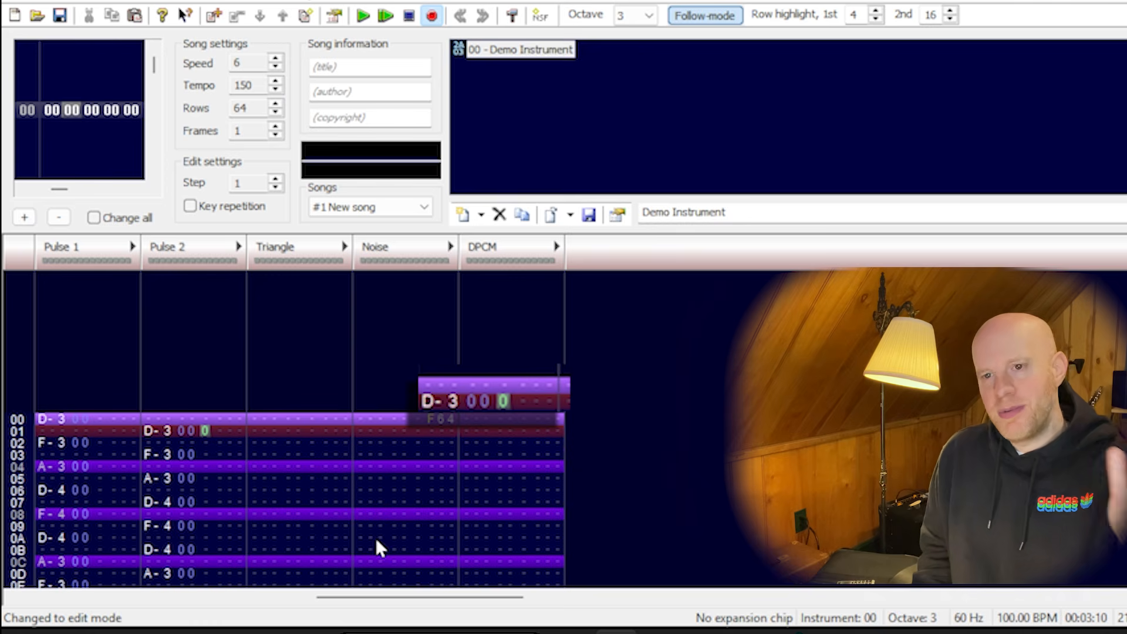
type("8")
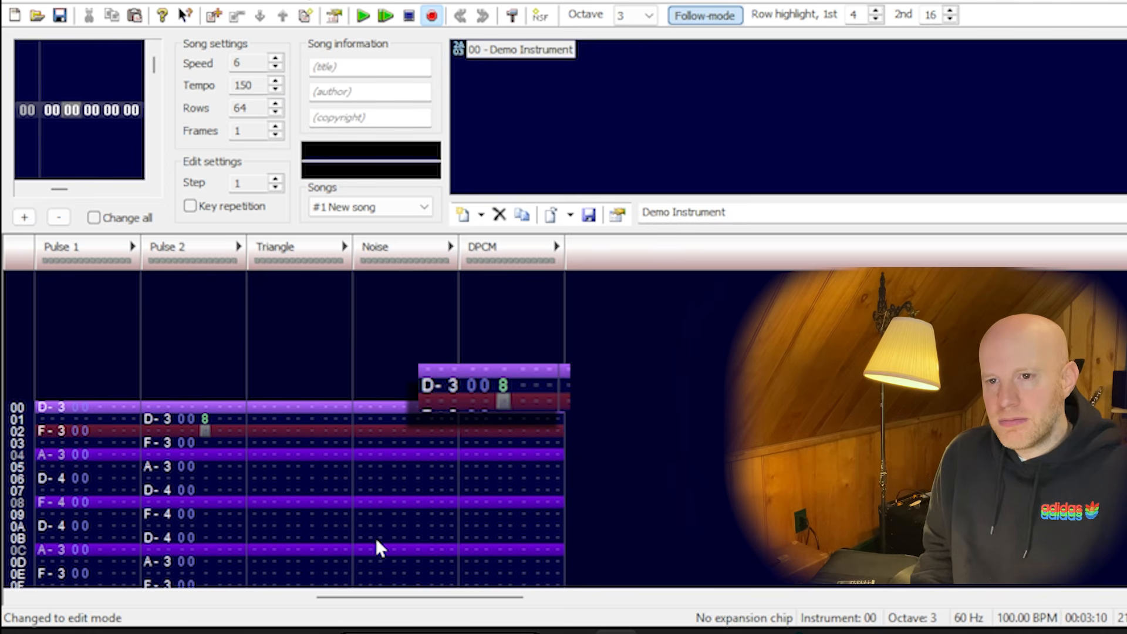
key("Return")
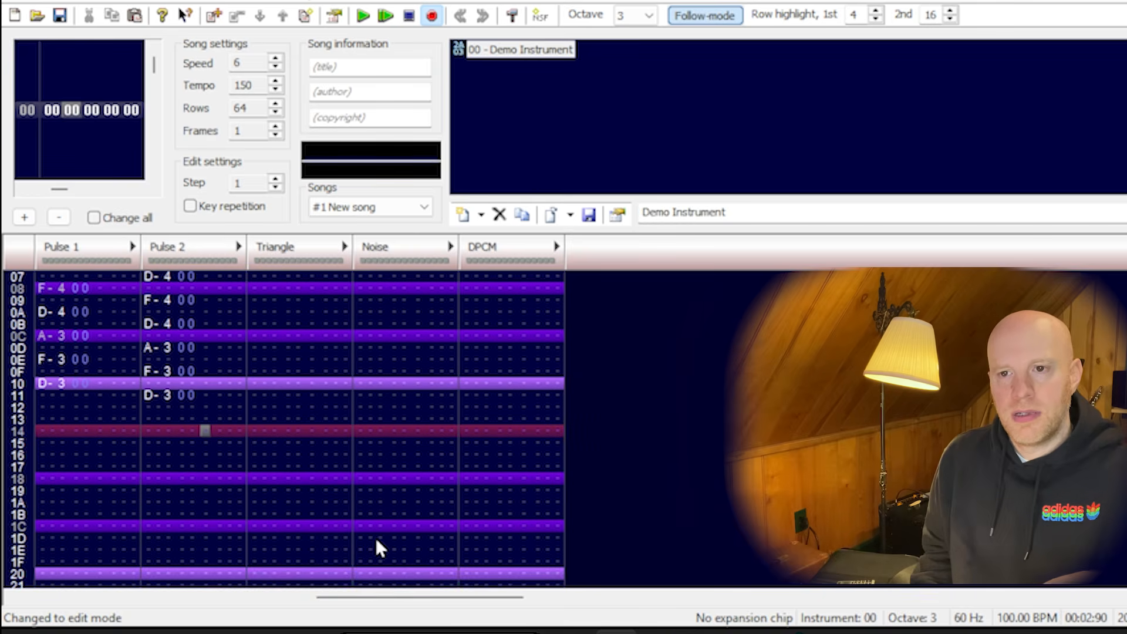
- Set the volumes of the Pulse 2 notes at rows 03, 05 and 07 to 7, 6 and 5
key("Up")
key("Up")
key("Up")
key("Up")
key("Up")
key("Up")
key("Up")
key("Up")
key("Up")
key("Up")
key("Up")
key("Up")
key("Up")
key("Up")
key("Up")
key("Up")
key("Up")
key("Up")
key("Up")
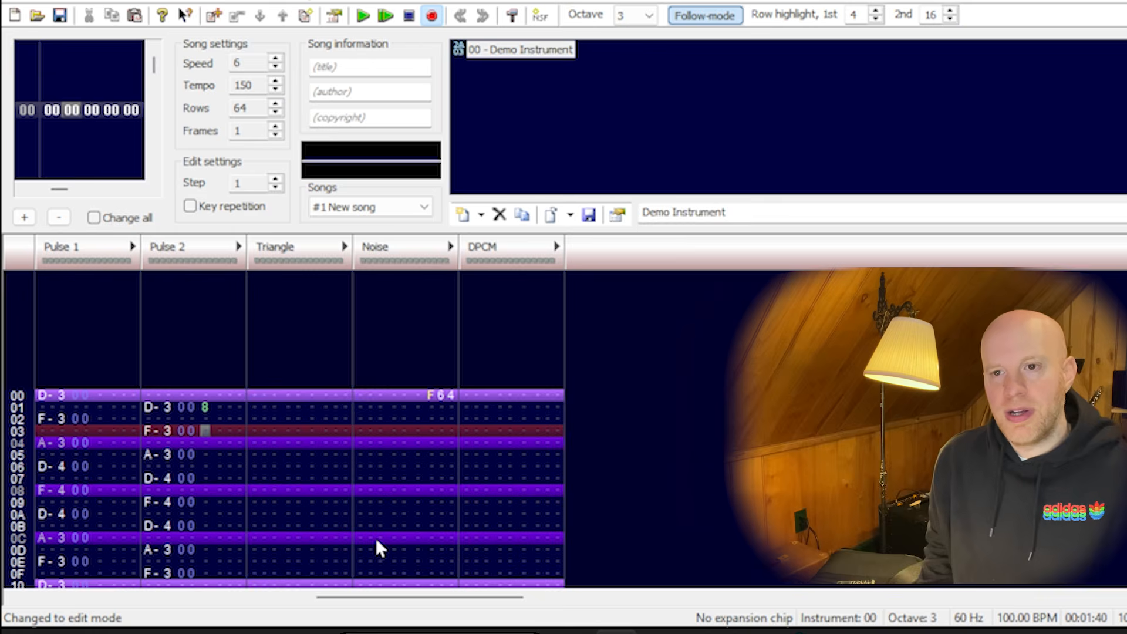
key("7")
key("Down")
key("6")
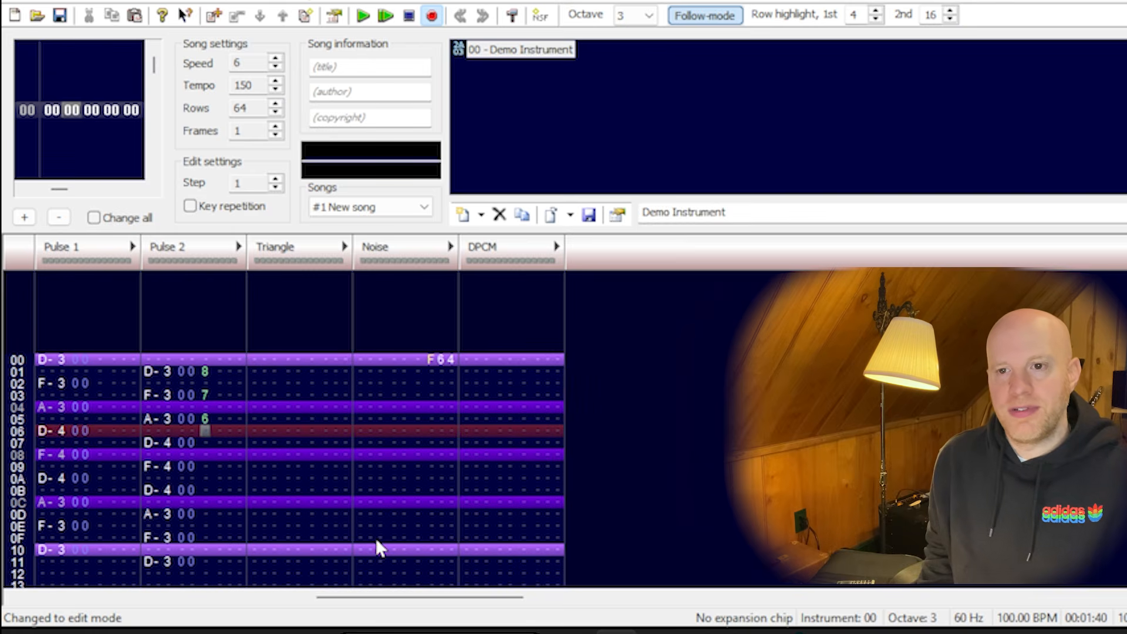
key("Down")
key("5")
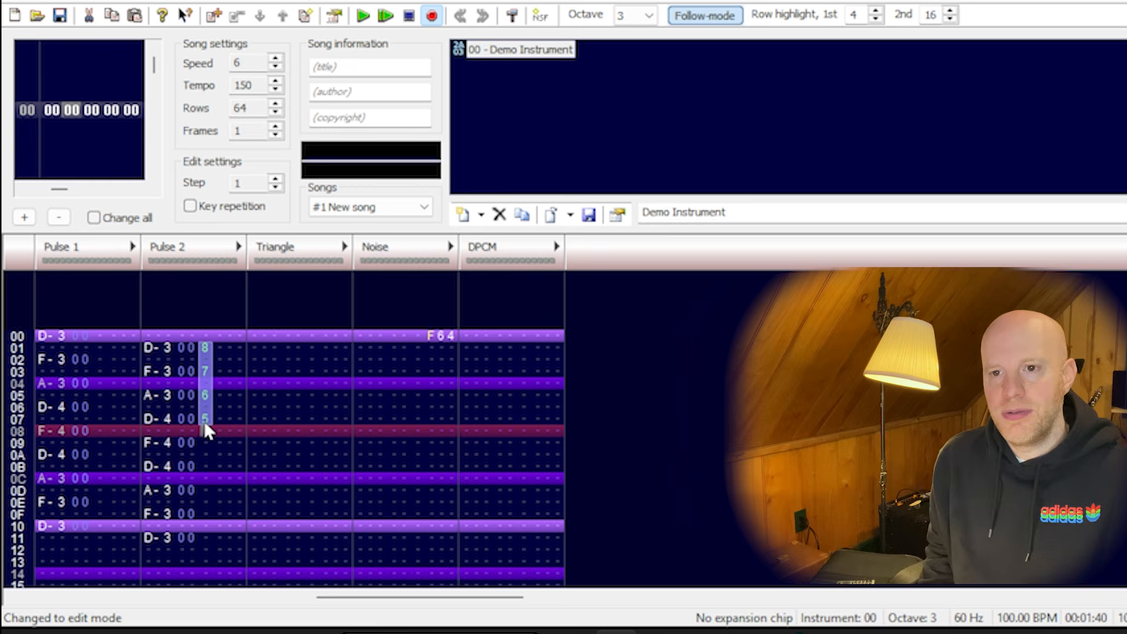
- Clear the volume values on Pulse 2 rows 01 to 07 and set the volume at row 01 to 9
left_click_drag(205, 422, 204, 428)
key("Delete")
key("Up")
key("Up")
key("Up")
key("Up")
key("Up")
key("Up")
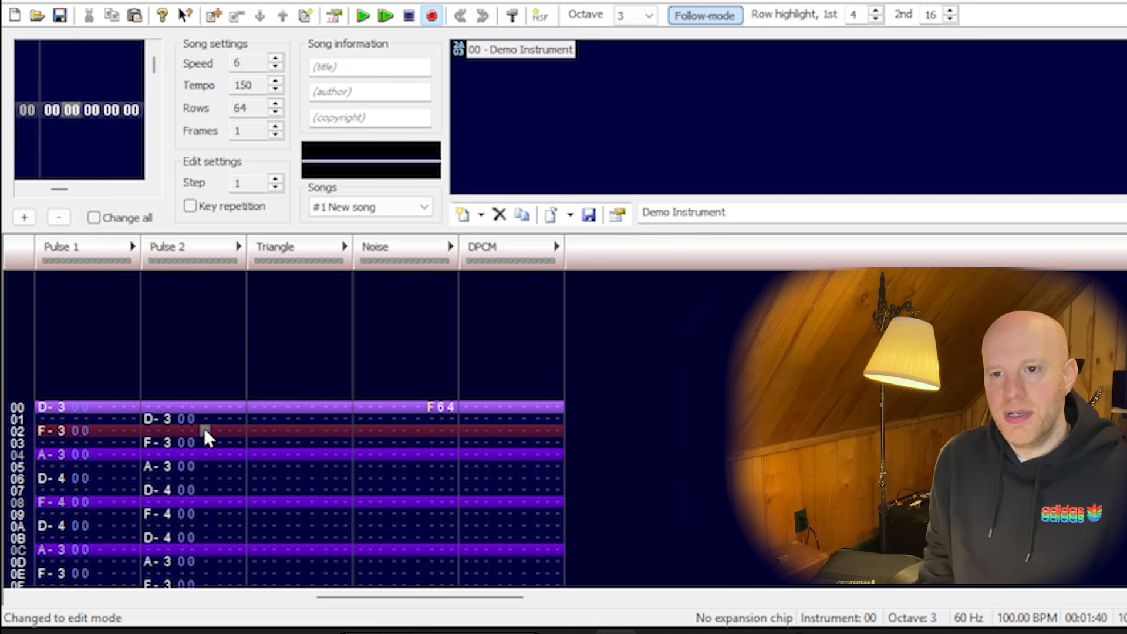
key("Up")
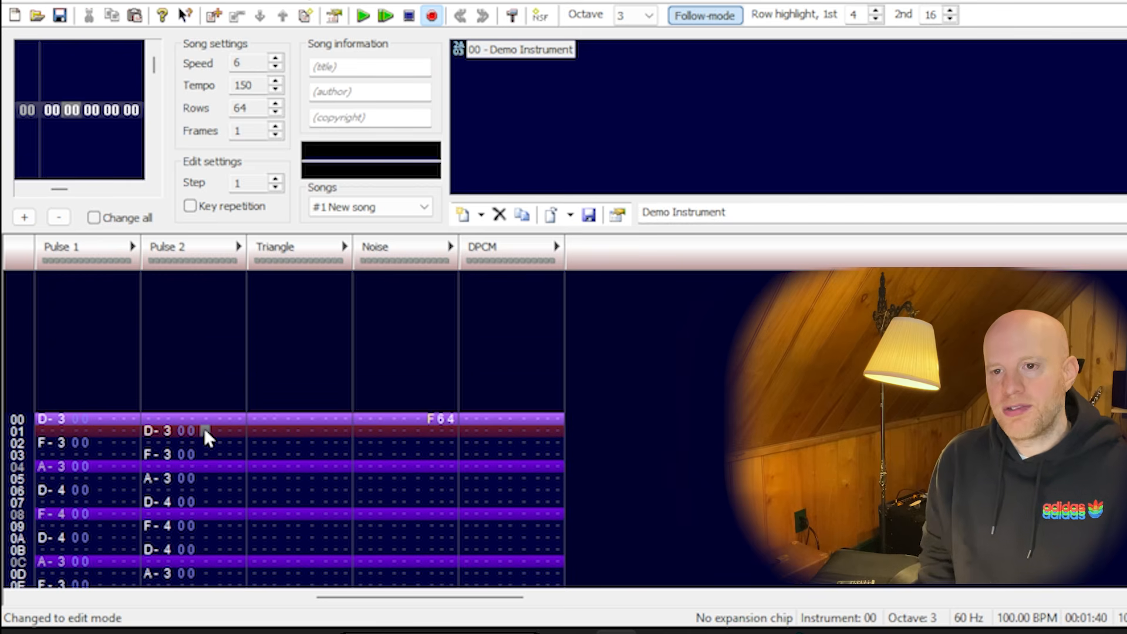
key("9")
key("Down")
key("Down")
key("Down")
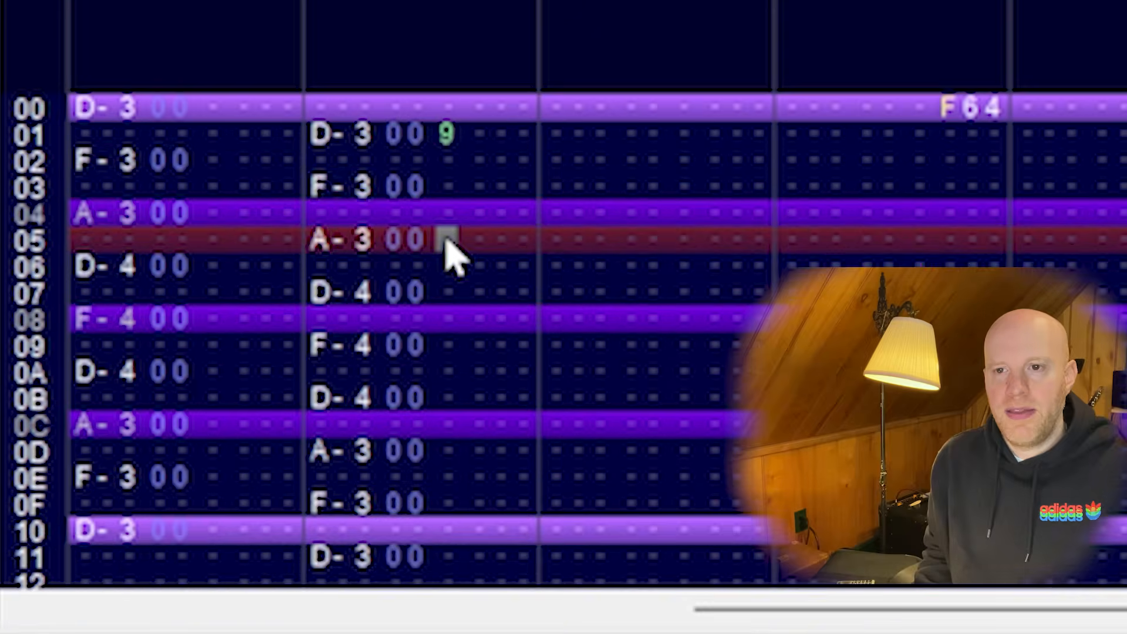
key("Up")
key("Up")
key("Up")
key("Up")
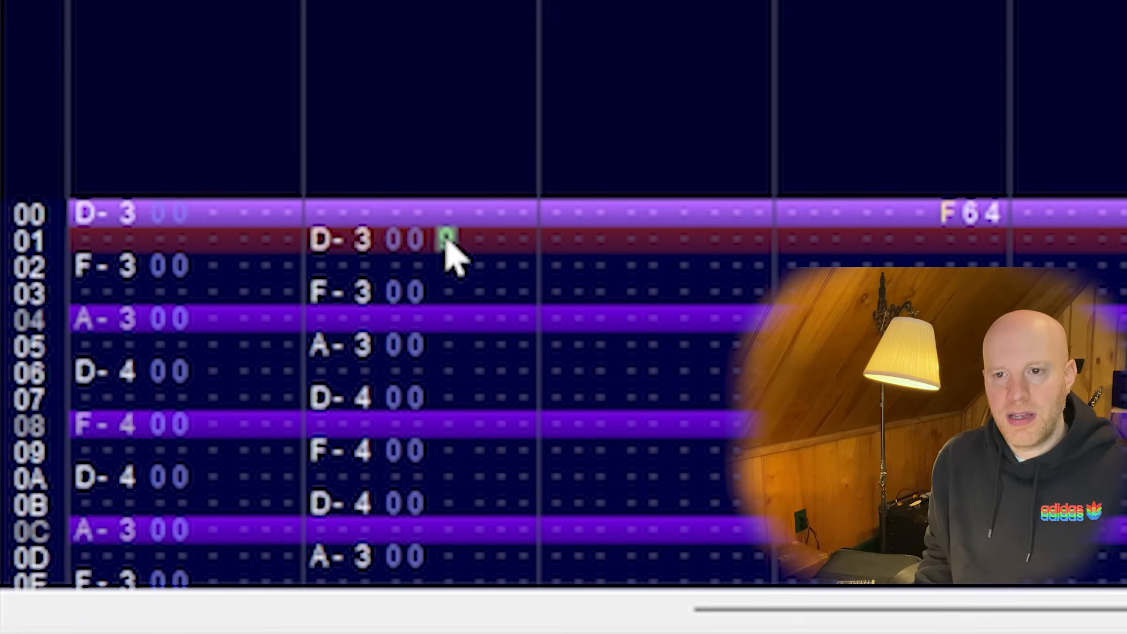
- Set the volume of the last Pulse 2 note at row 11 to 2
key("Down")
key("Down")
key("Down")
key("Down")
key("Down")
key("Down")
key("Down")
key("Down")
key("Down")
key("Down")
key("Down")
key("Down")
key("Down")
key("Down")
key("Down")
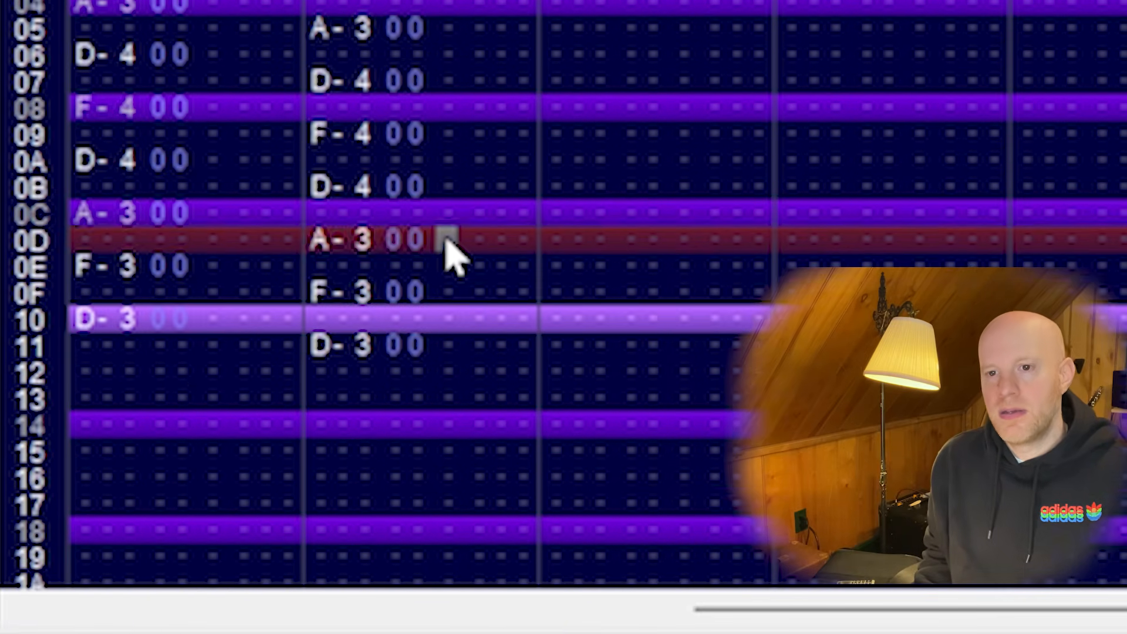
key("Down")
type("2")
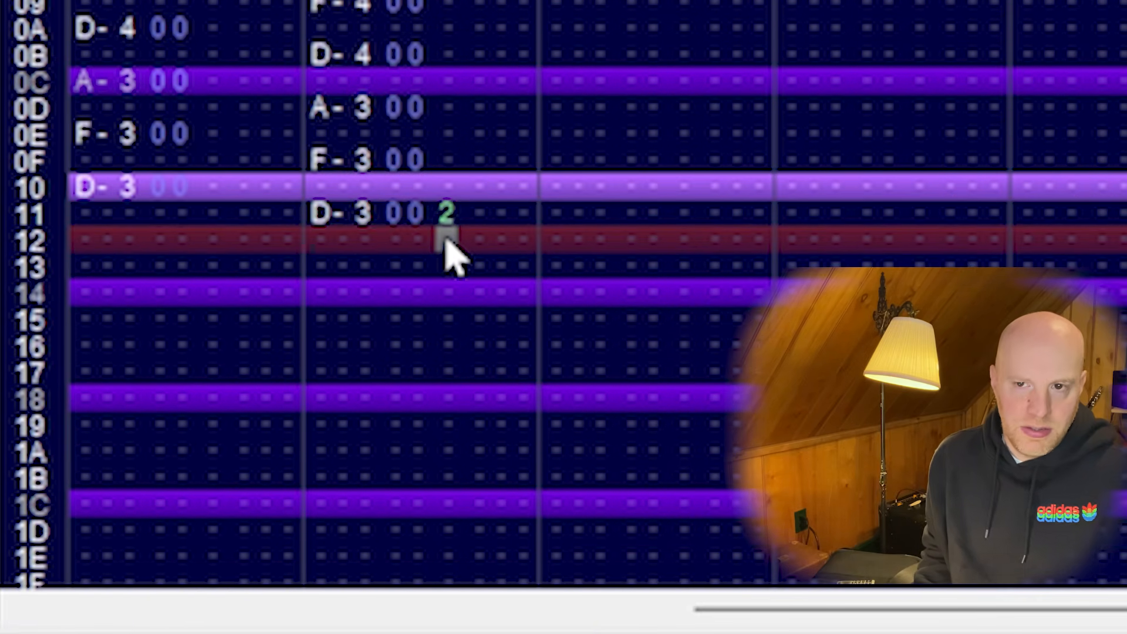
- Interpolate the Pulse 2 volume column between the 9 at row 01 and the 2 at row 11
key("Up")
key("Up")
key("Up")
key("Up")
key("Up")
key("Up")
key("Up")
key("Up")
key("Up")
key("Up")
key("Up")
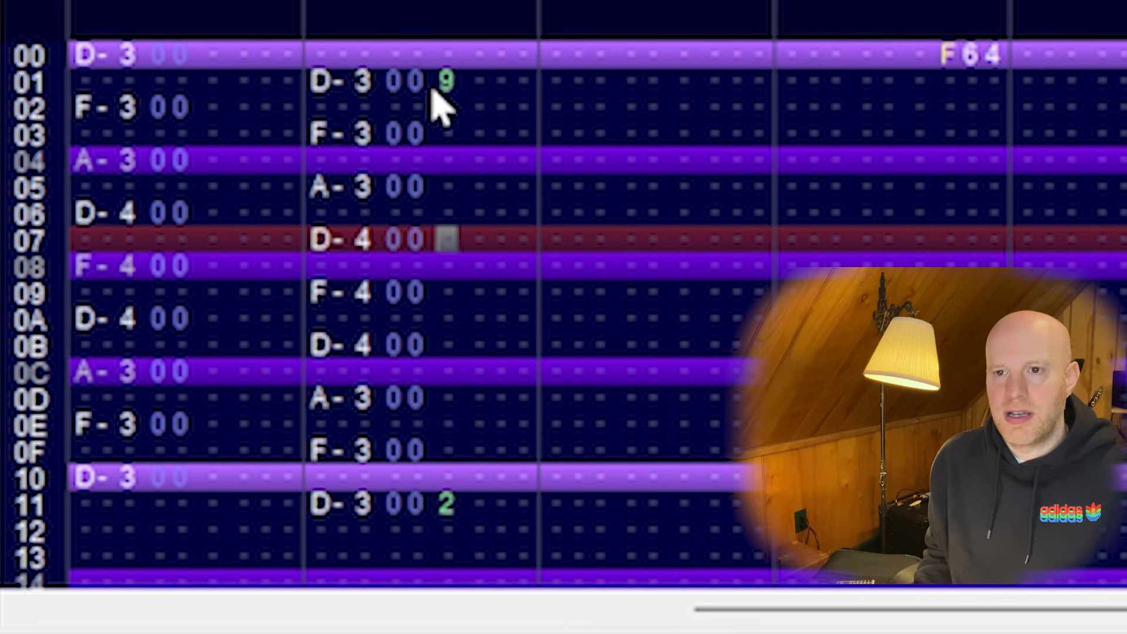
left_click_drag(448, 89, 450, 507)
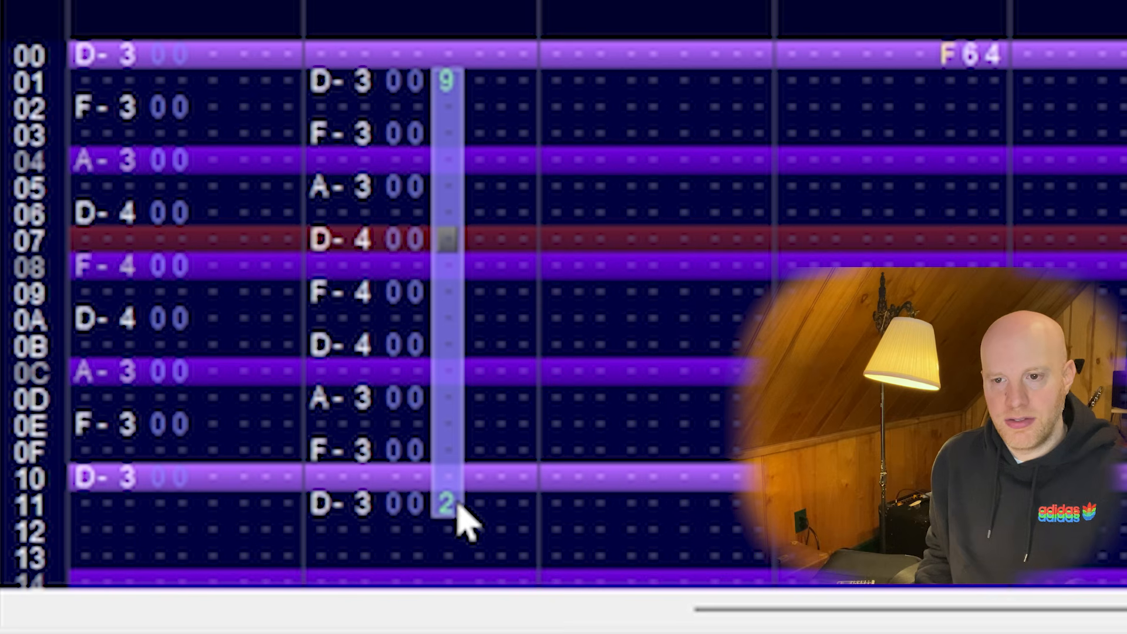
right_click(446, 519)
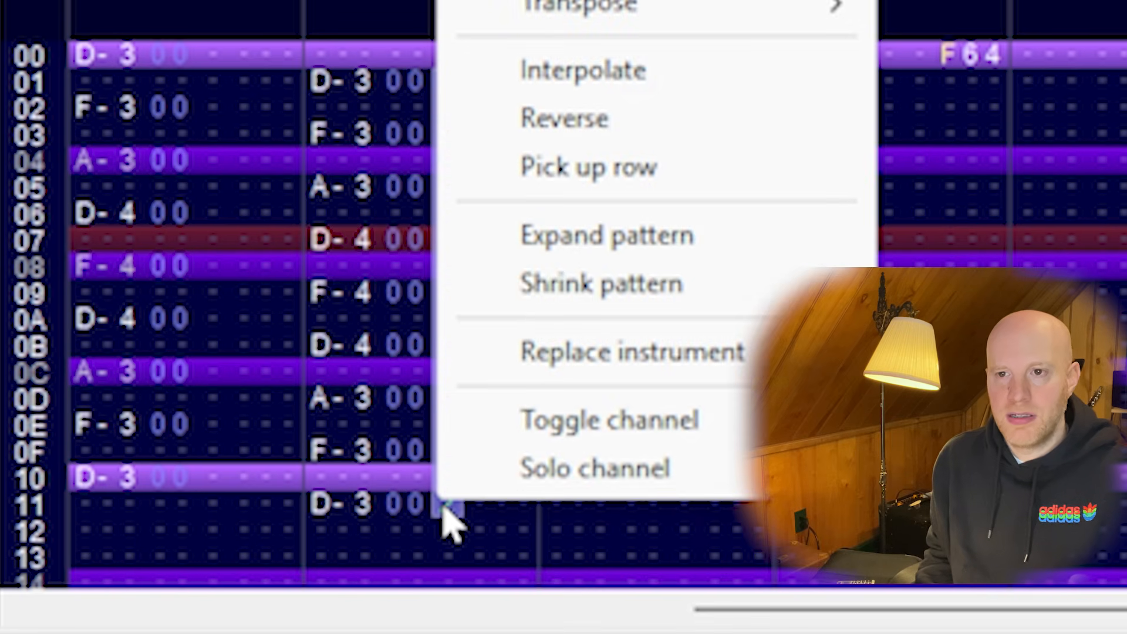
left_click(584, 76)
- Return to row 00, play the pattern to hear the fading Pulse 2 echo, and stop playback
key("Up")
key("Up")
key("Up")
key("Up")
key("Up")
key("Up")
key("Up")
key("Up")
key("Up")
key("Up")
key("Up")
key("Up")
key("Up")
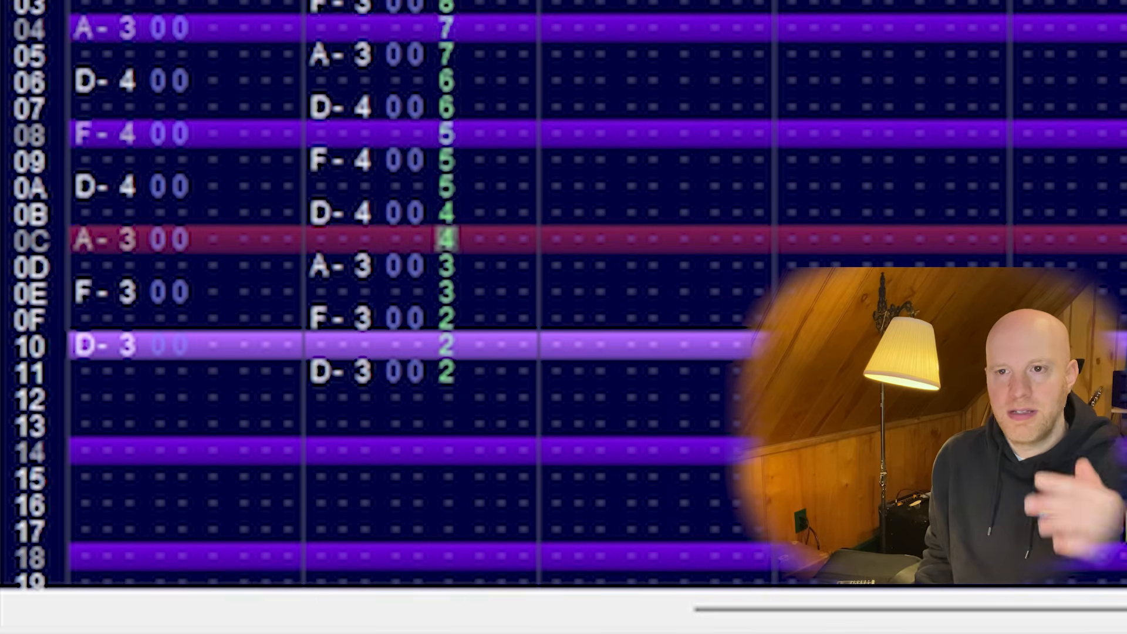
key("Up")
key("Up")
key("Up")
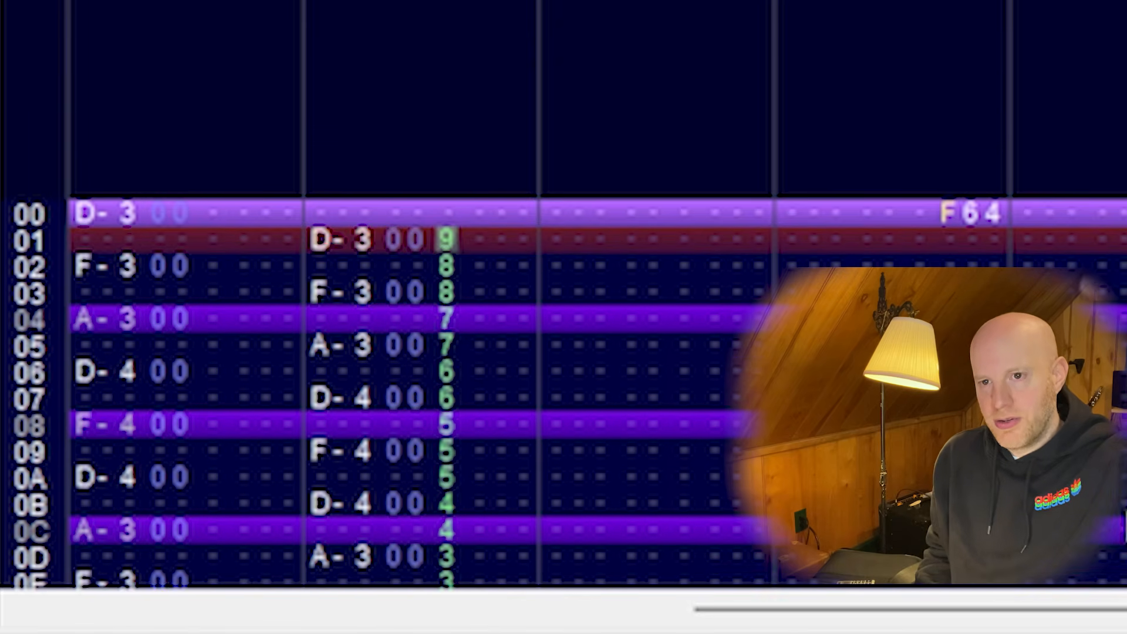
key("Up")
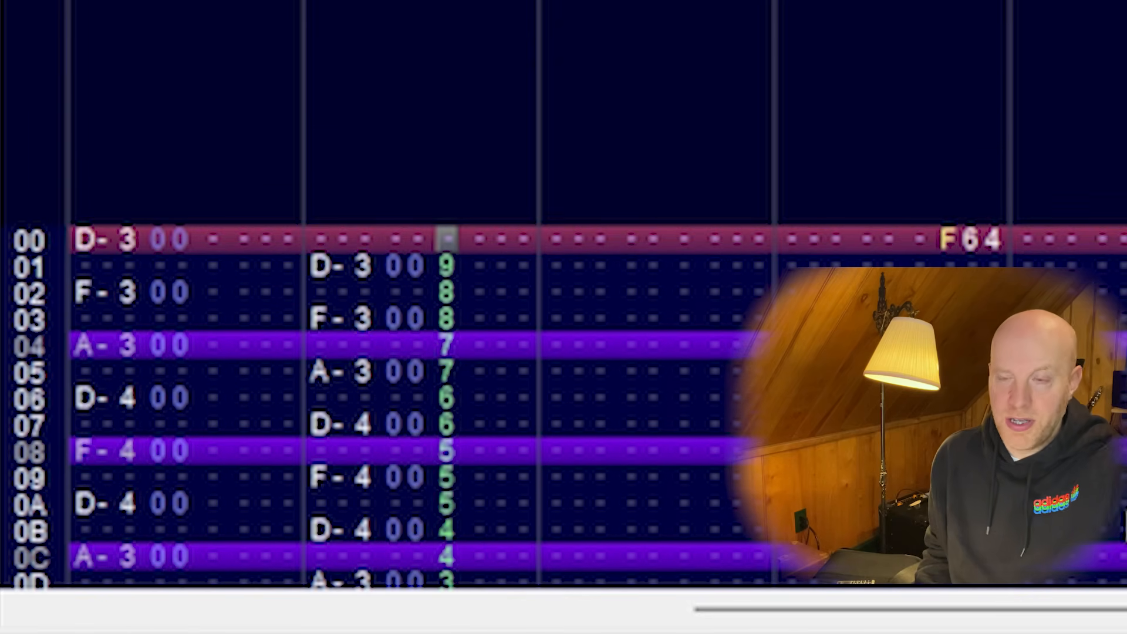
key("Return")
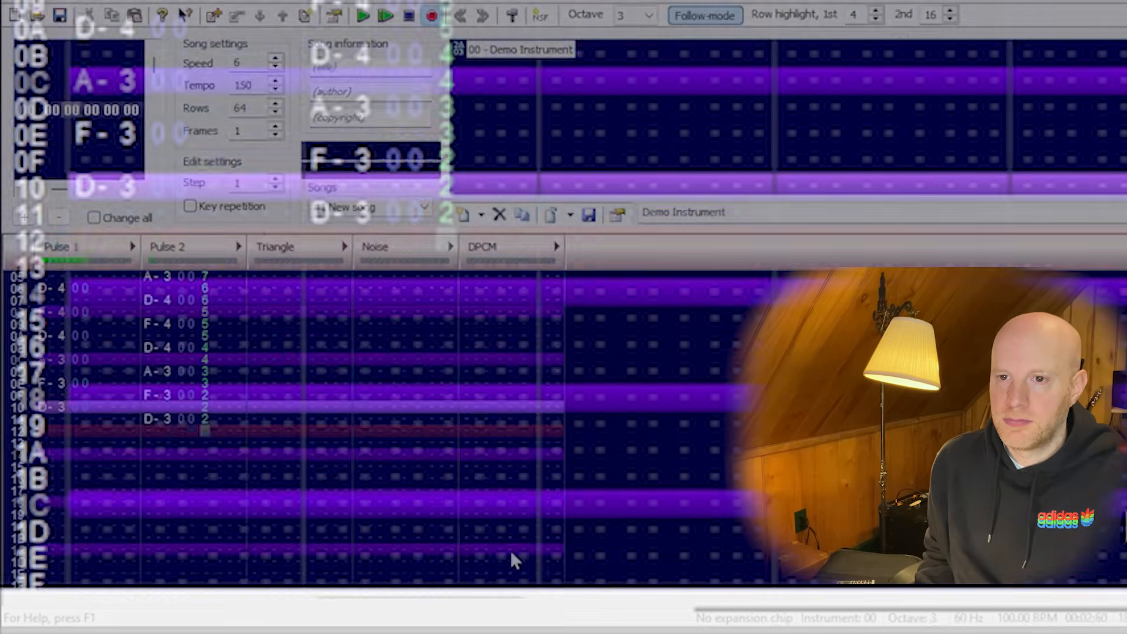
key("Return")
- Clear all Pulse 2 volume values on rows 01 to 11
key("Up")
key("Up")
key("Up")
key("Up")
key("Up")
key("Up")
key("Up")
key("Up")
key("Up")
key("Up")
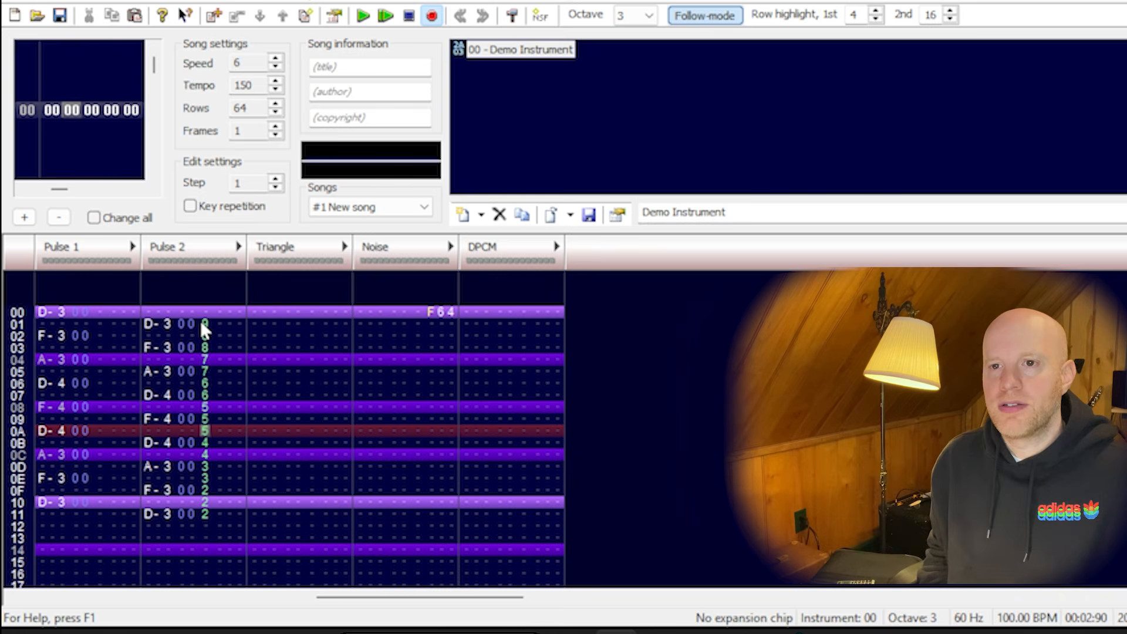
left_click_drag(201, 326, 213, 511)
key("Delete")
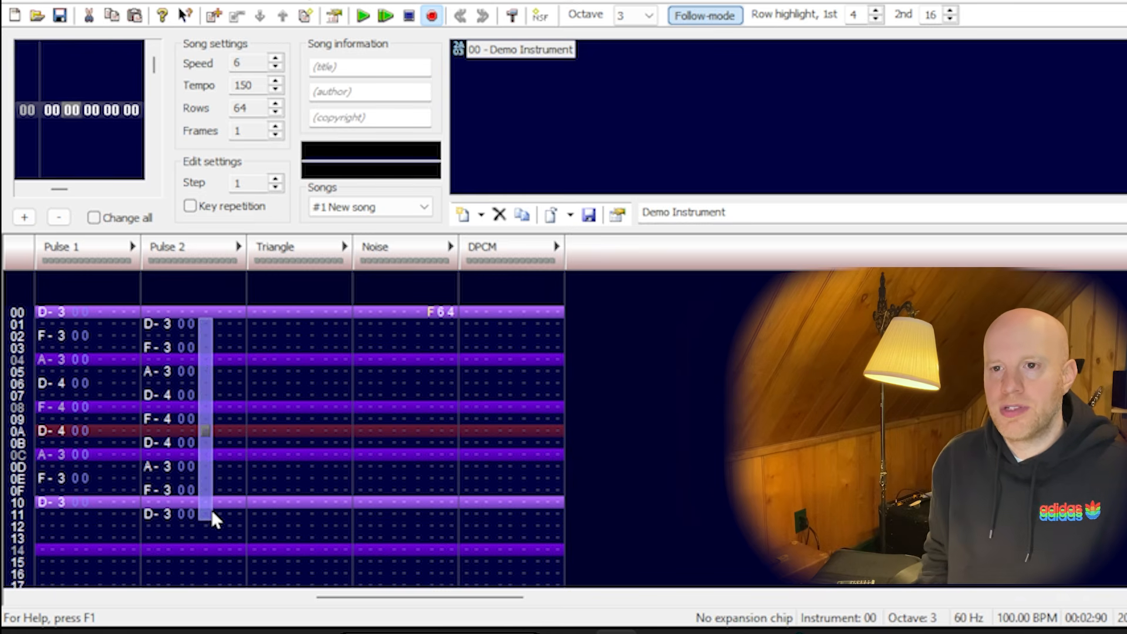
- Set the volume of the Pulse 2 note at row 01 to 7
key("Up")
key("Up")
key("Up")
key("Up")
key("Up")
key("Up")
key("Up")
key("Up")
key("Up")
type("7")
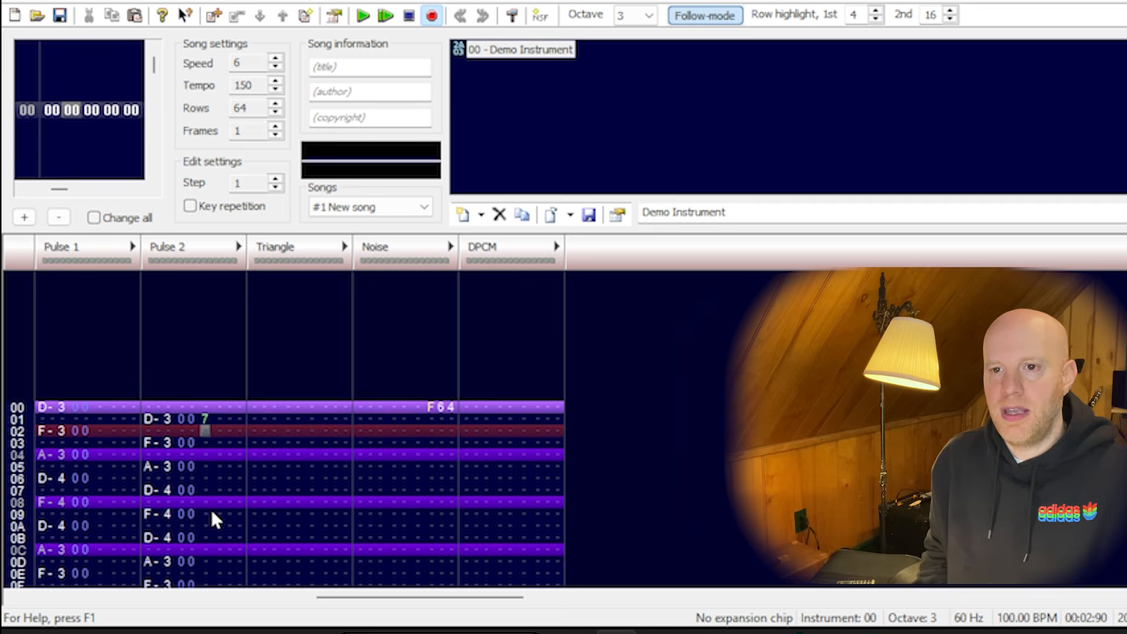
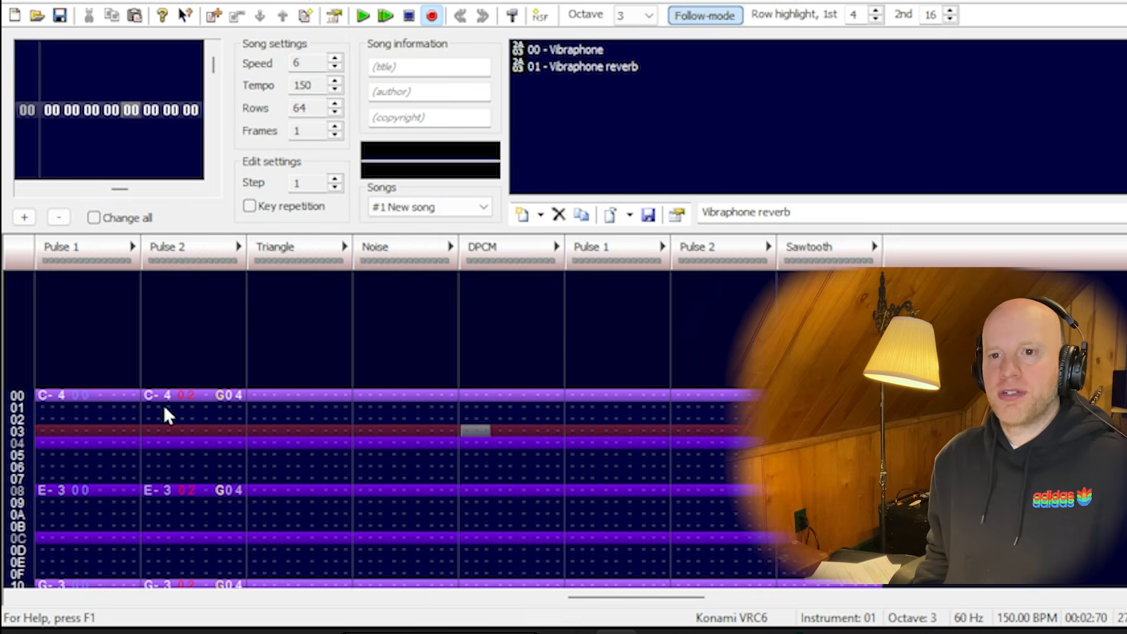
- Copy the entire 2A03 Pulse 2 channel pattern into the VRC6 Pulse 1 channel, starting at row 00
left_click(155, 397)
key("ctrl+a")
key("ctrl+c")
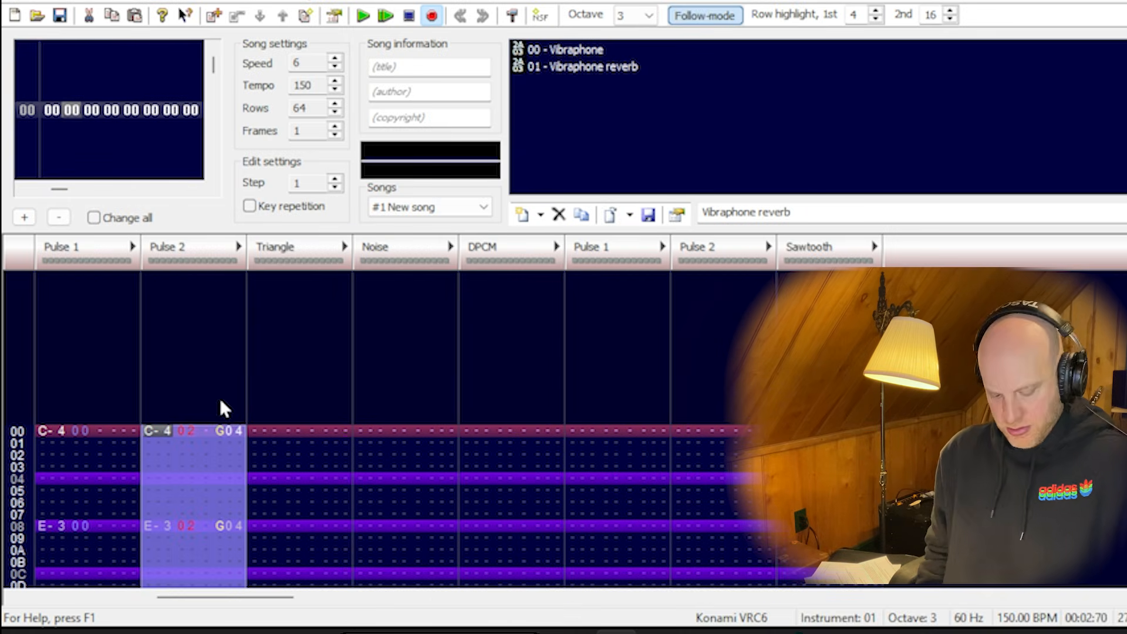
left_click(580, 430)
key("ctrl+v")
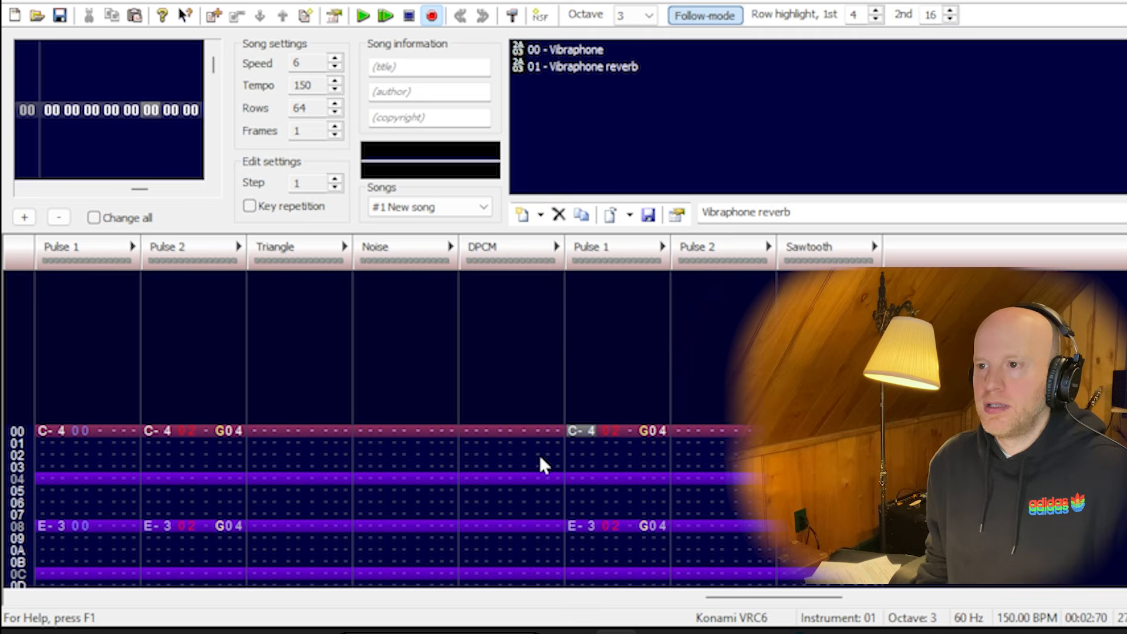
- Replace the instrument of all notes in the VRC6 Pulse 1 channel with 01 - Vibraphone reverb
key("ctrl+a")
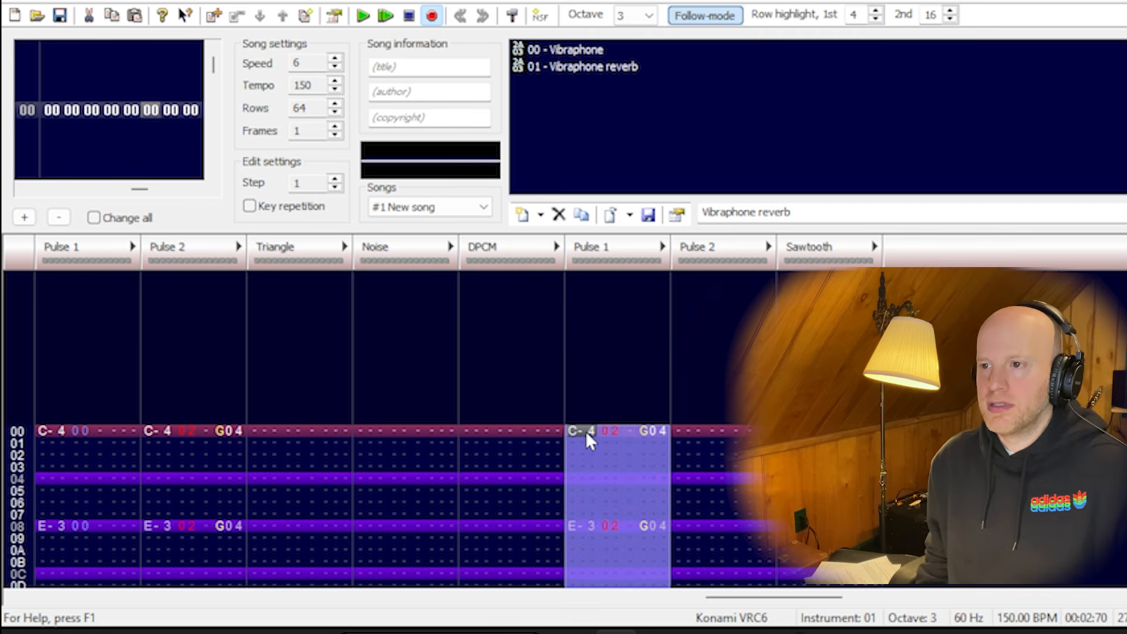
left_click(611, 68)
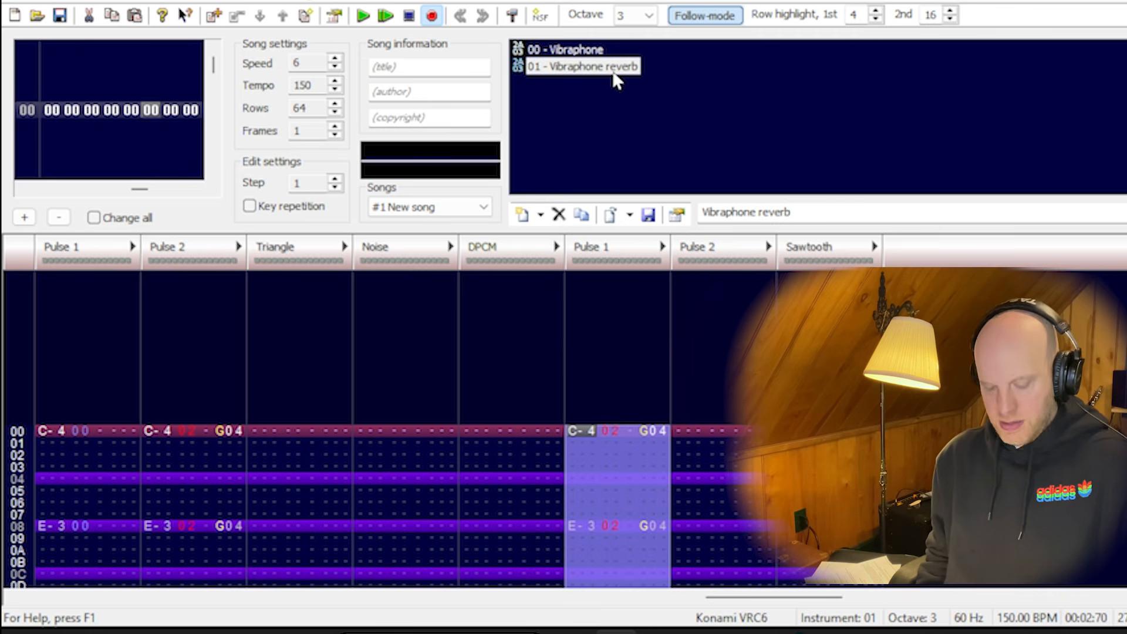
key("alt+s")
- Play the pattern and mute the 2A03 Pulse 2 channel
key("Return")
left_click(525, 486)
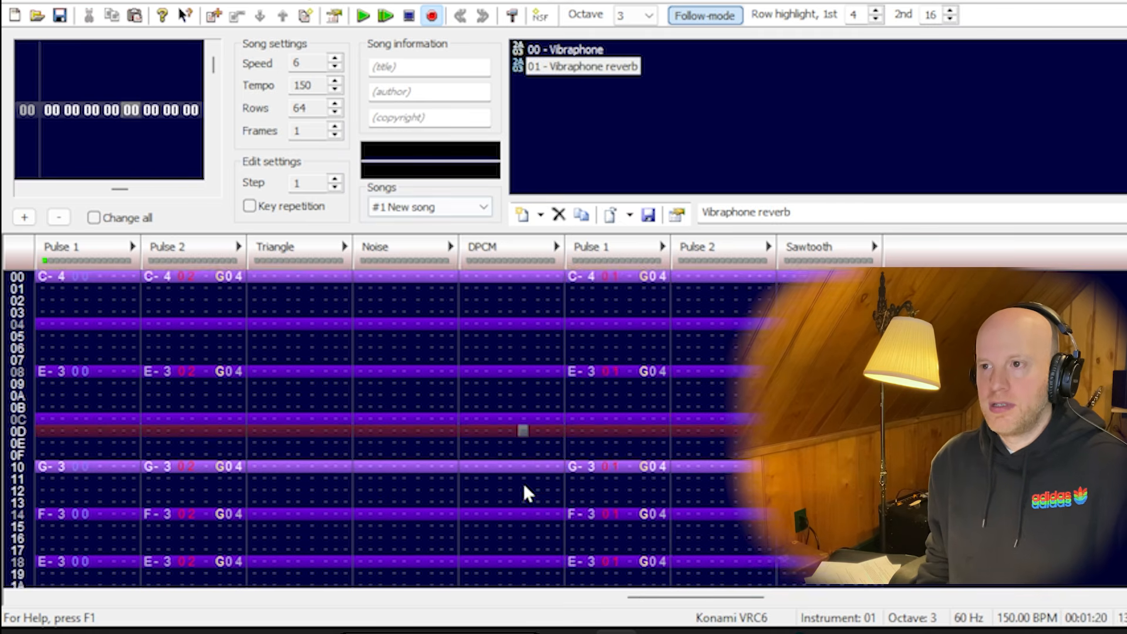
left_click(186, 259)
left_click(315, 305)
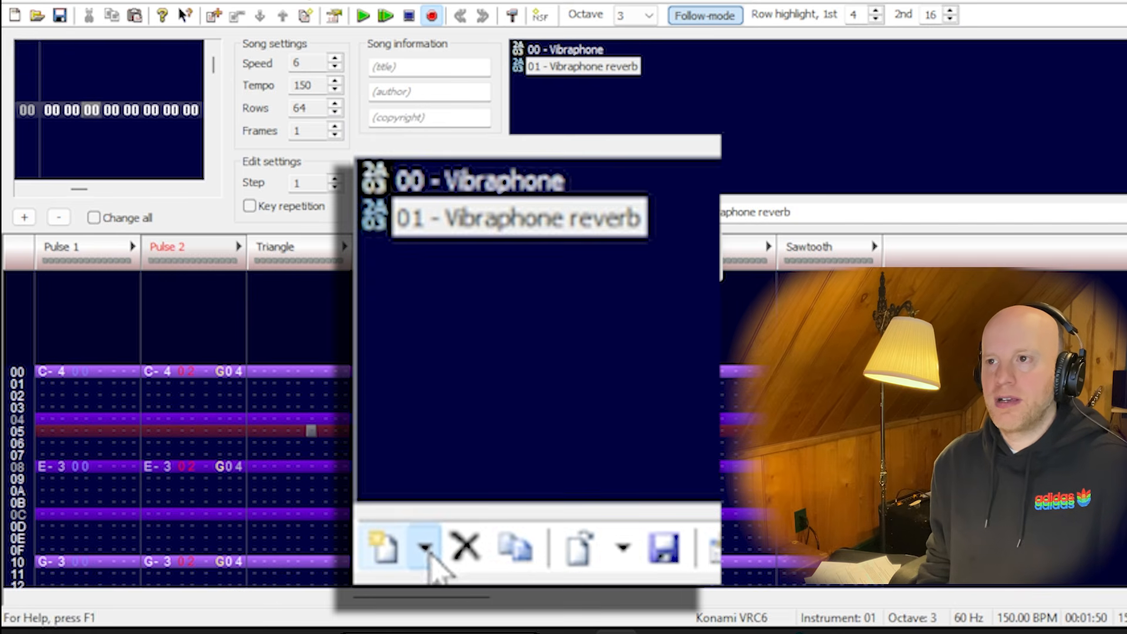
- Create a new VRC6 instrument and assign its Volume effect to sequence 2
left_click(427, 551)
left_click(576, 254)
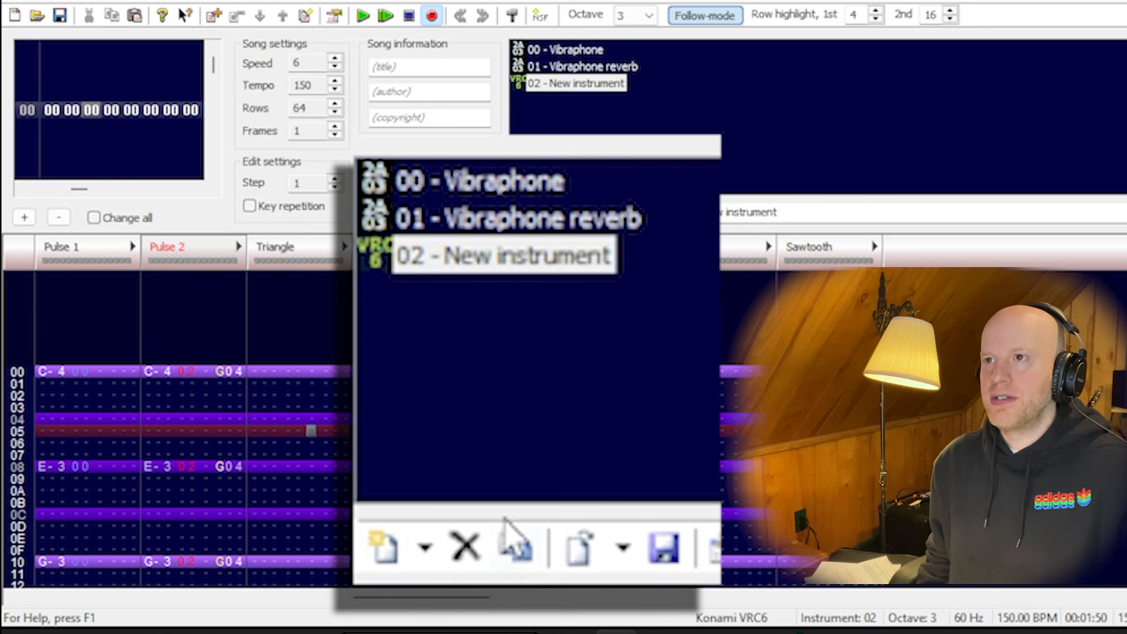
double_click(581, 88)
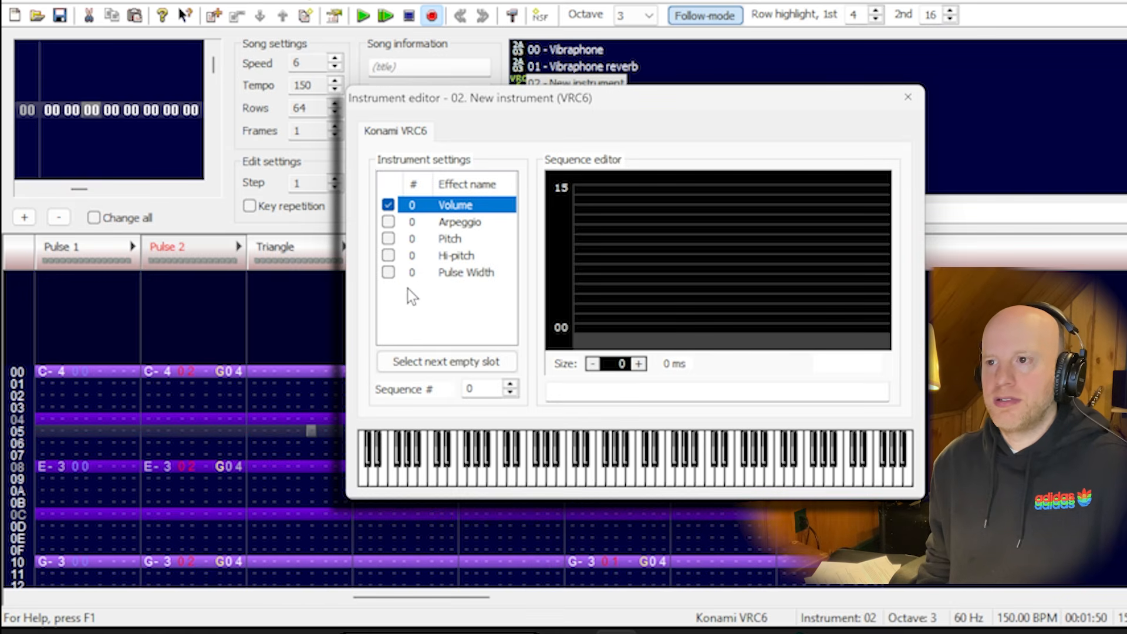
left_click(510, 386)
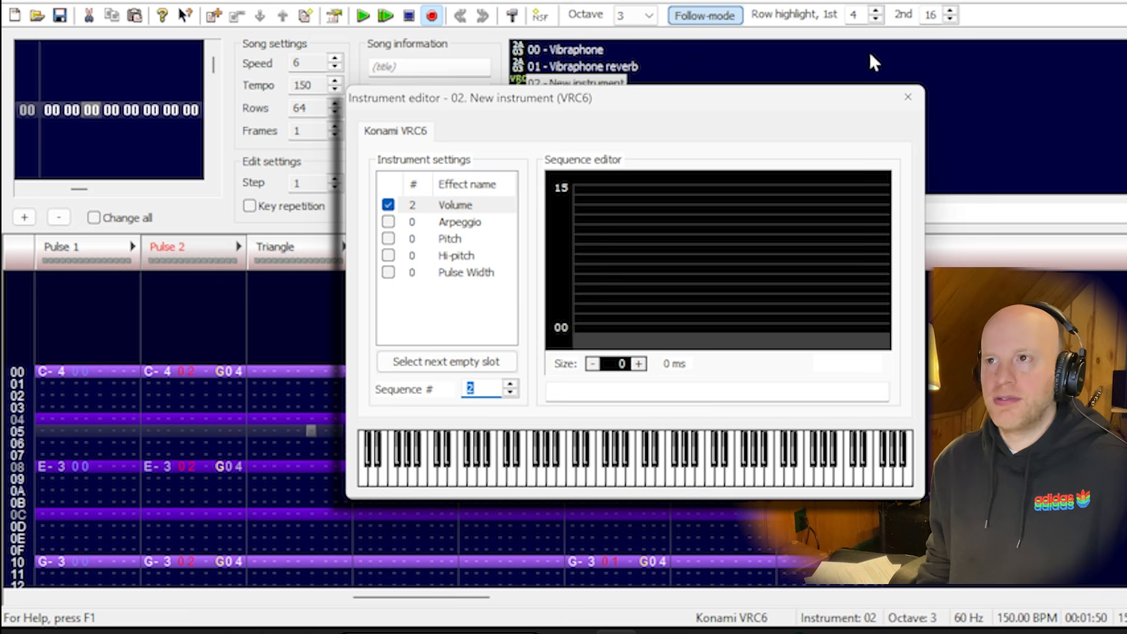
left_click(908, 97)
- Copy the volume sequence of 01 - Vibraphone reverb into the volume sequence of the new VRC6 instrument 02
double_click(632, 66)
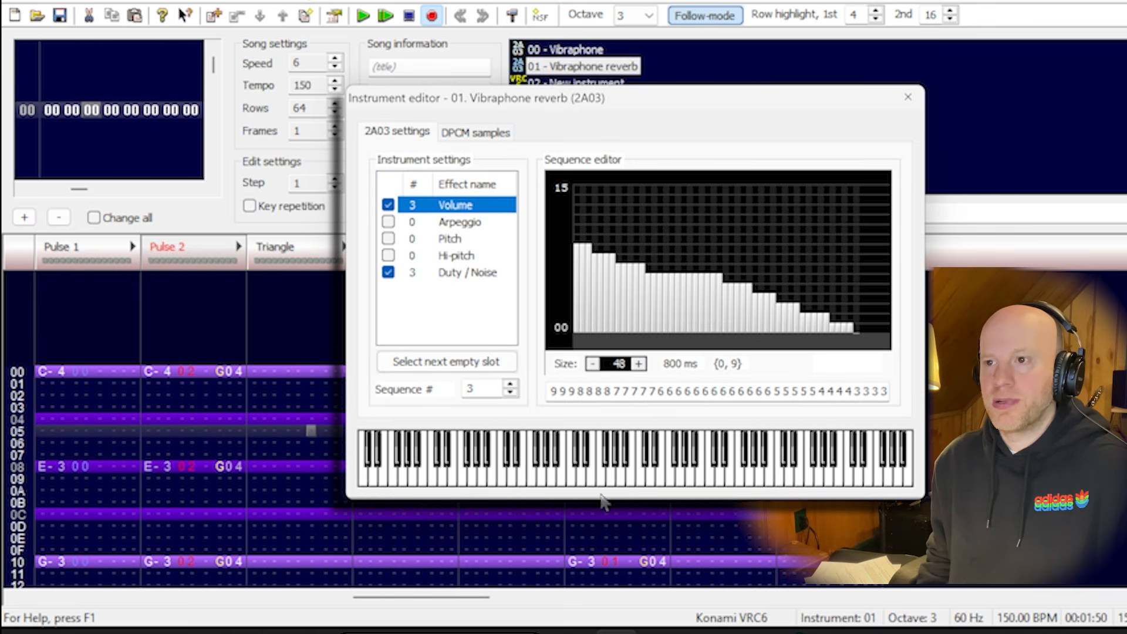
left_click(594, 392)
key("ctrl+a")
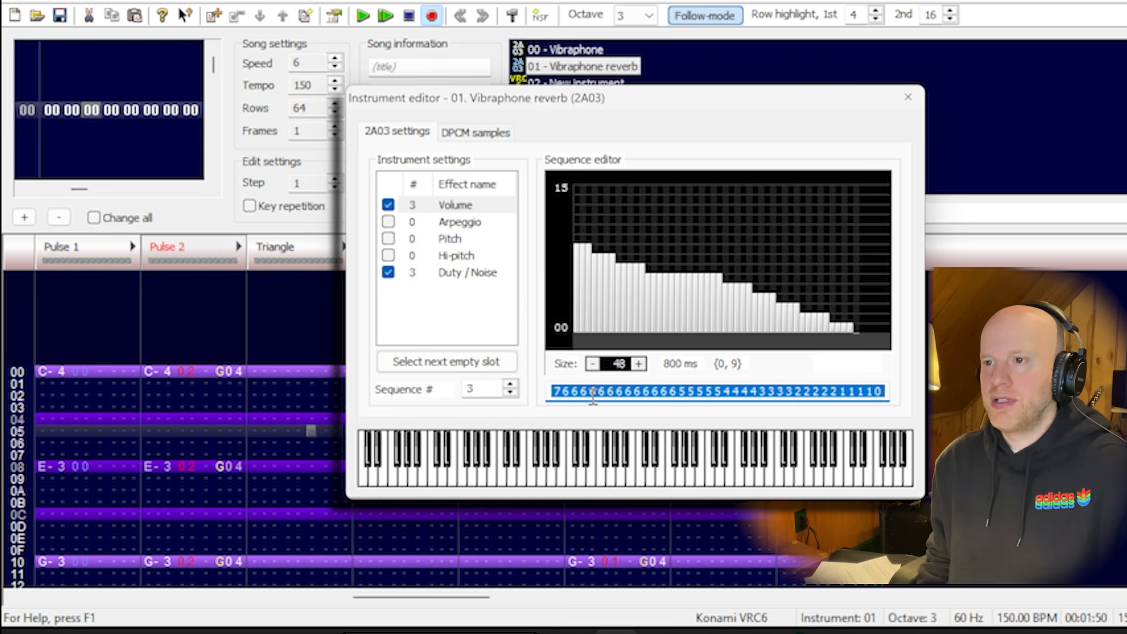
left_click(908, 97)
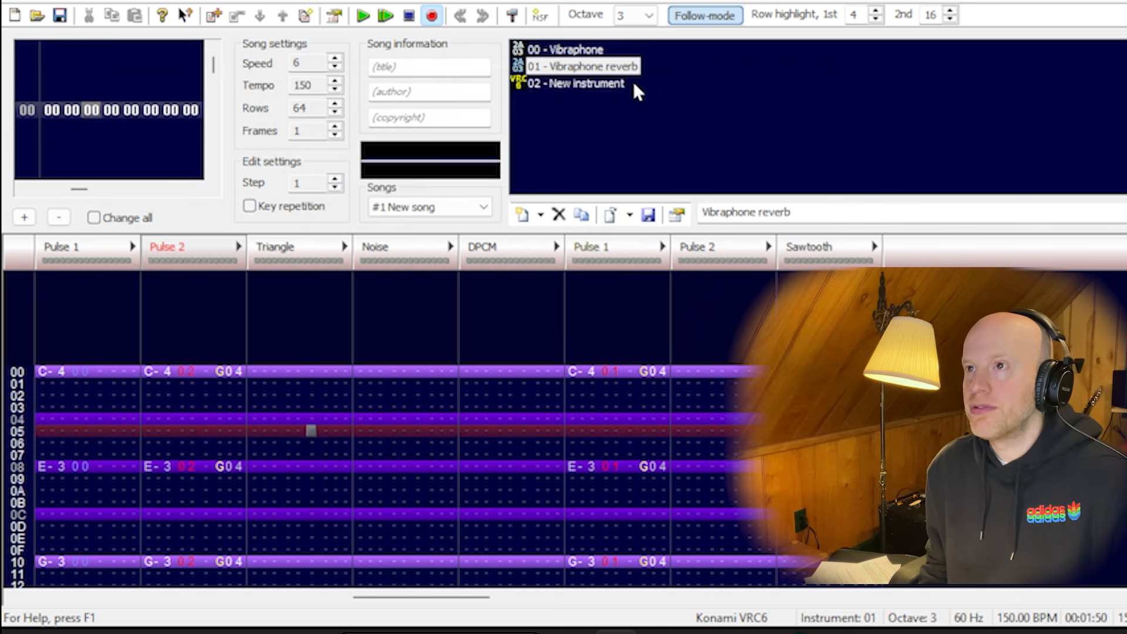
left_click(588, 85)
double_click(585, 87)
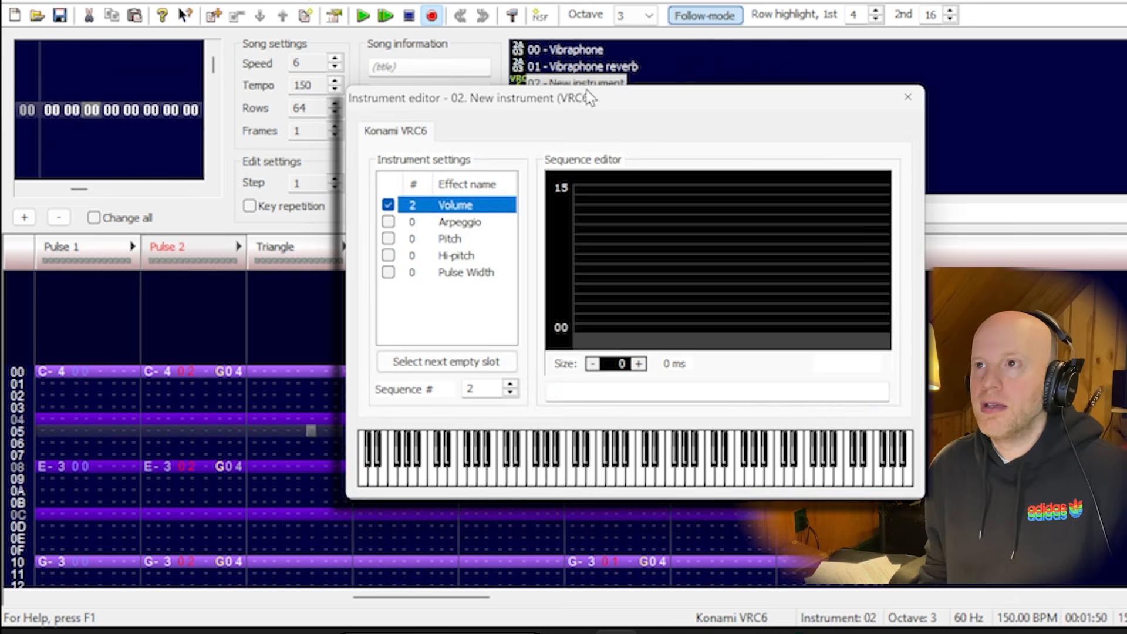
left_click(591, 391)
key("ctrl+v")
key("Return")
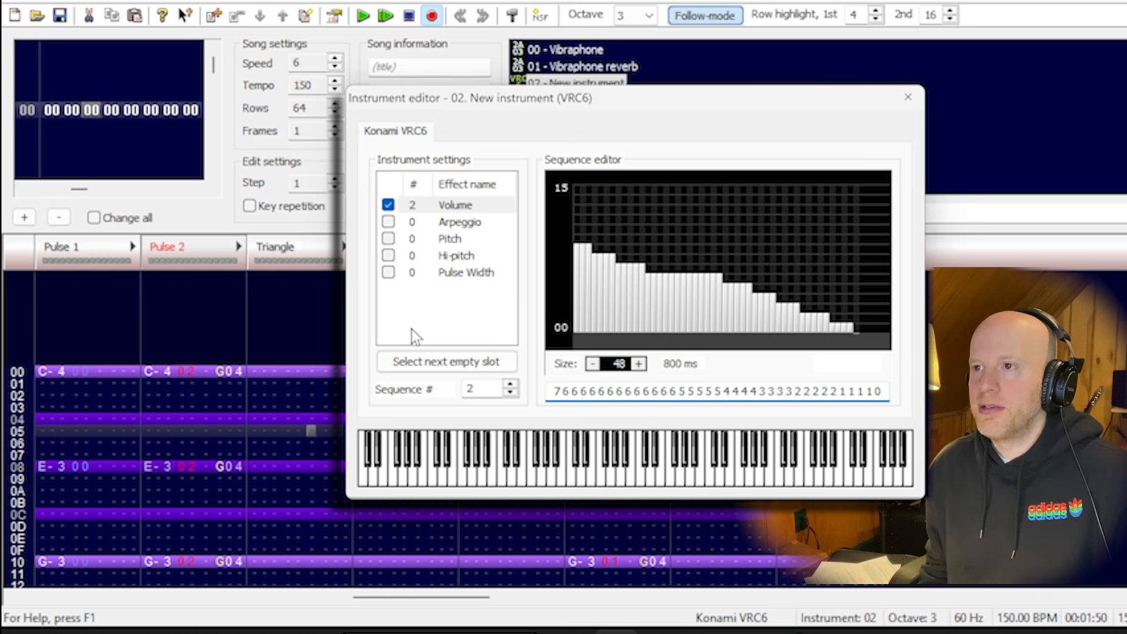
- Add a one-step Pulse Width sequence with value 4 to the VRC6 instrument and close its editor
left_click(395, 275)
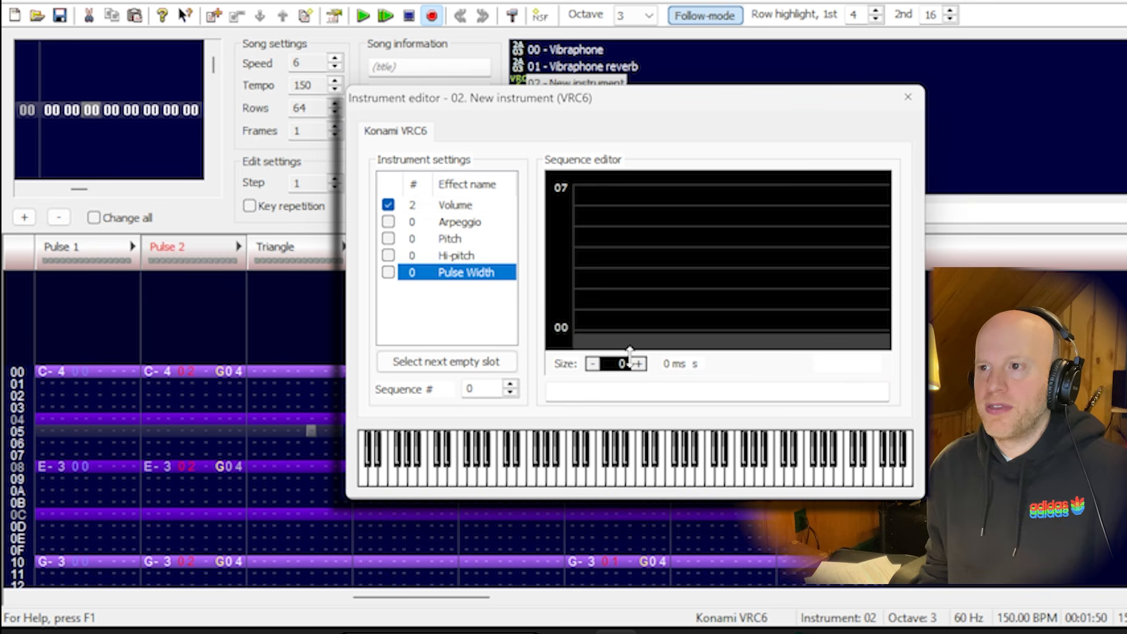
left_click(638, 364)
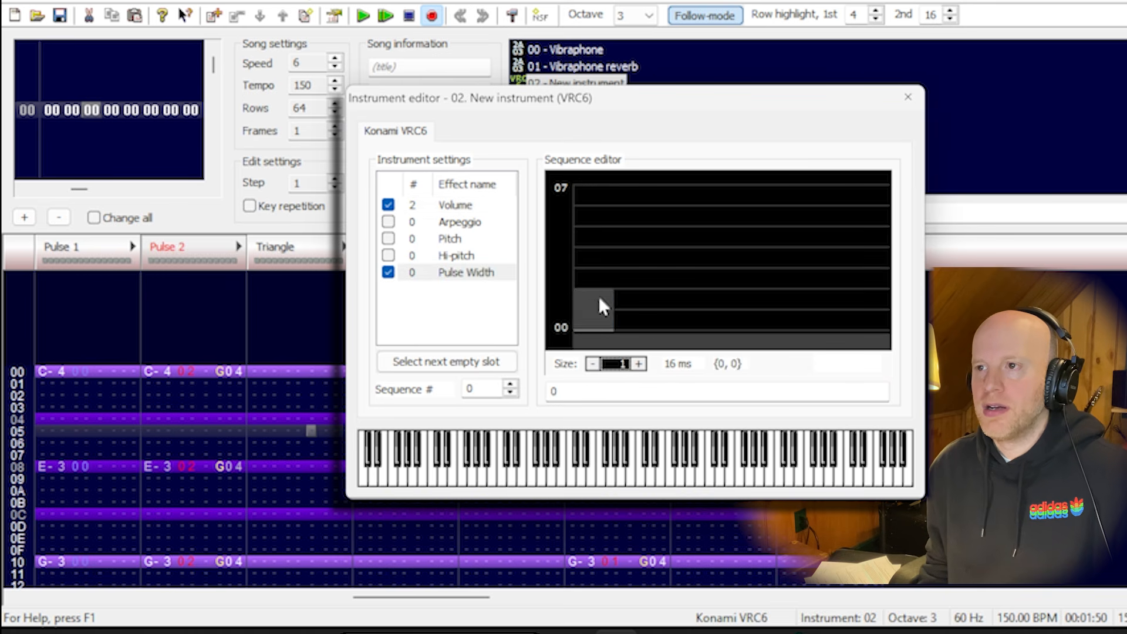
left_click_drag(598, 302, 597, 252)
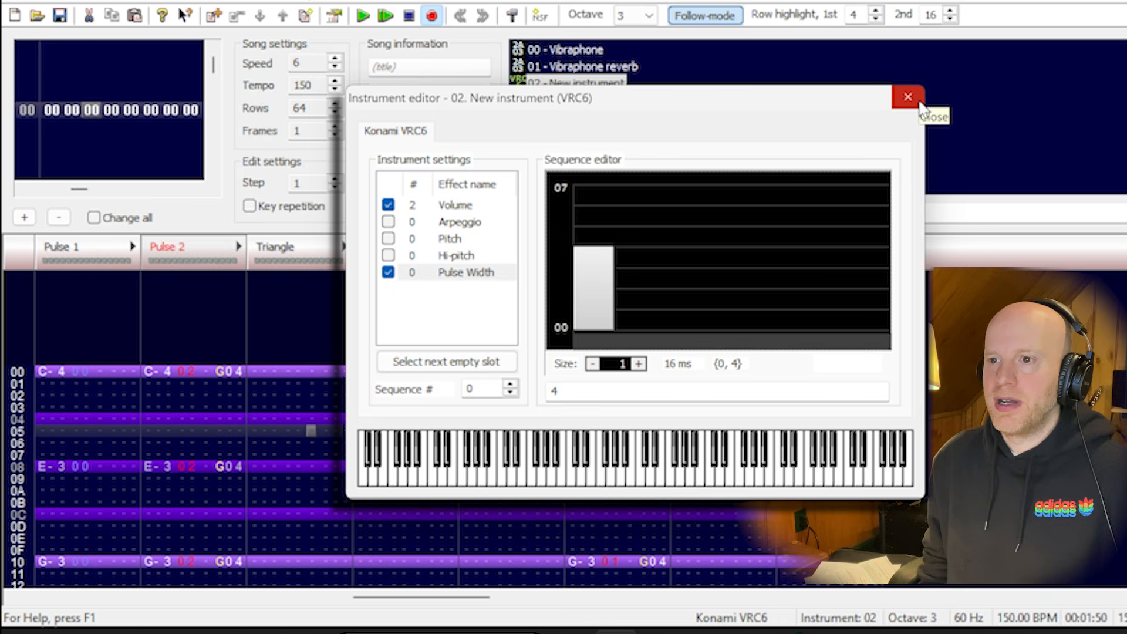
left_click(908, 98)
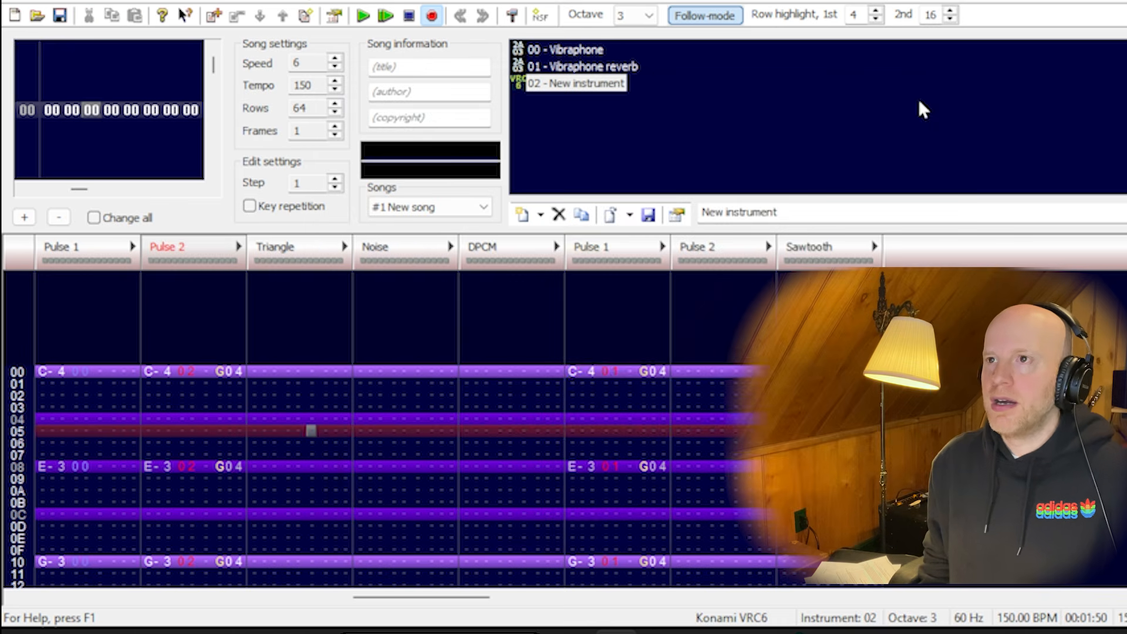
- Replace the instrument of all notes in the VRC6 Pulse 1 channel with instrument 02 and play the song
left_click(584, 374)
key("ctrl+a")
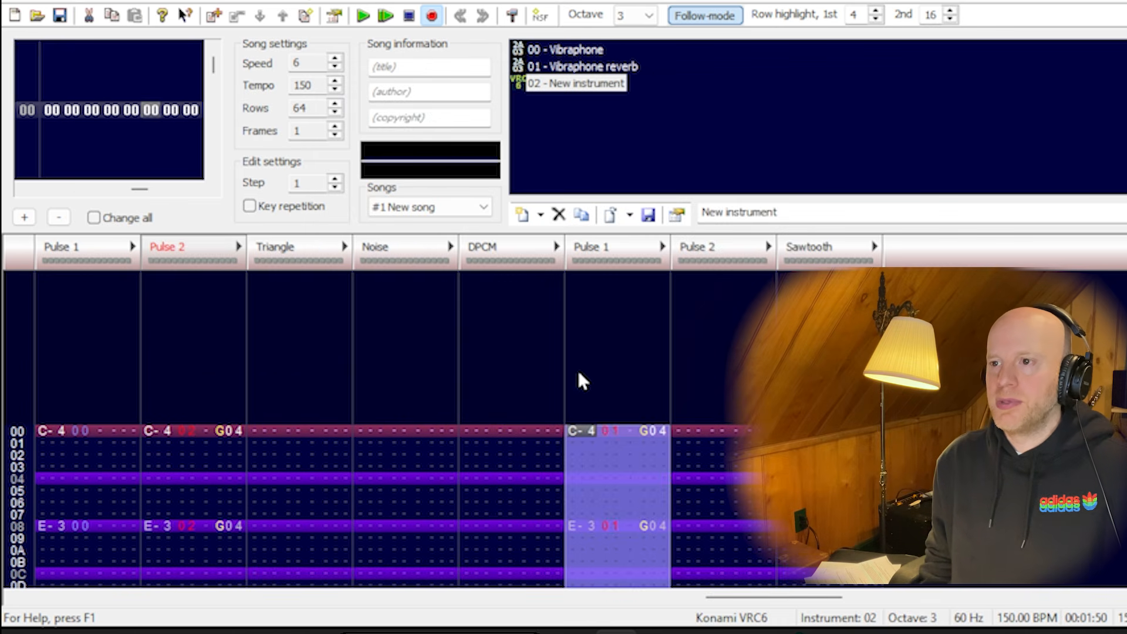
key("alt+s")
key("Return")
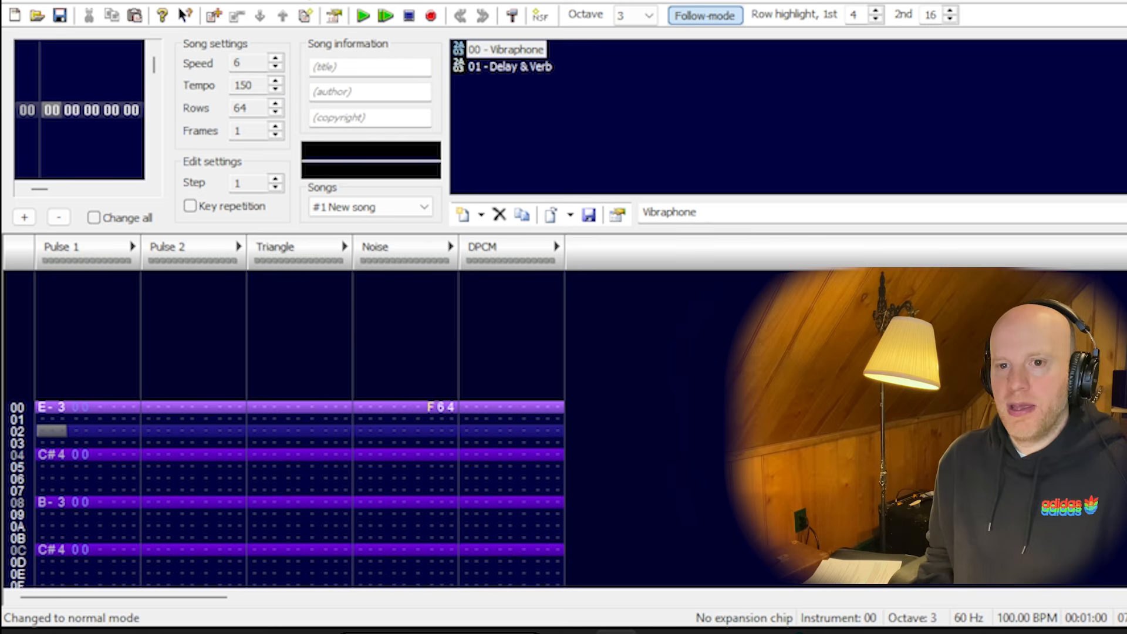
- Play the Vibraphone melody on Pulse 1 and place the cursor on the C#4 note at row 18
key("Return")
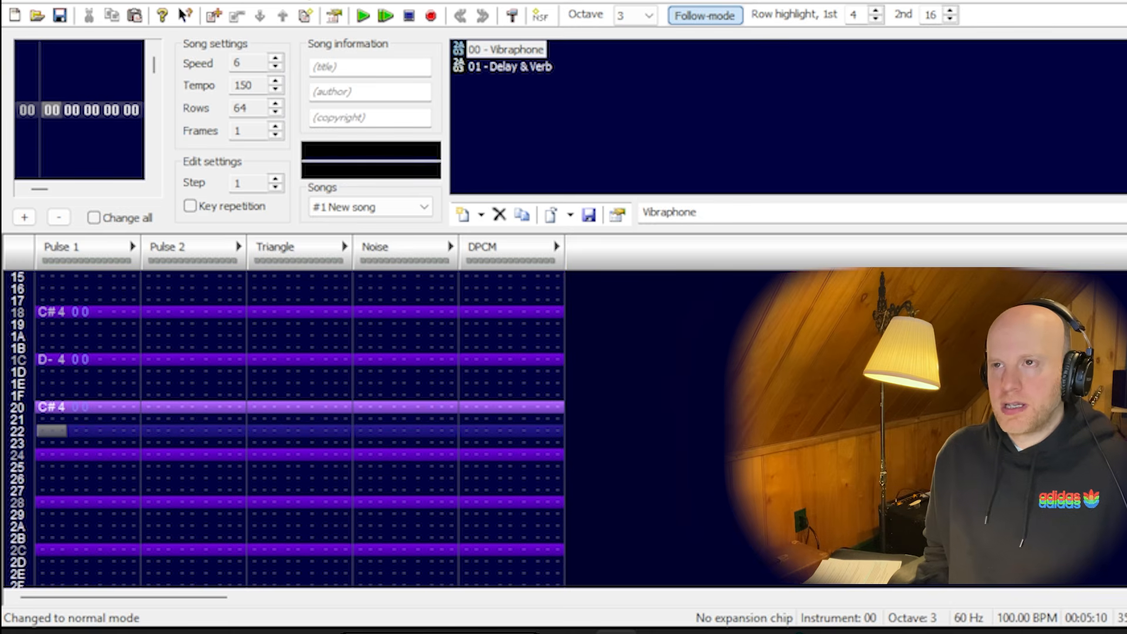
left_click(52, 314)
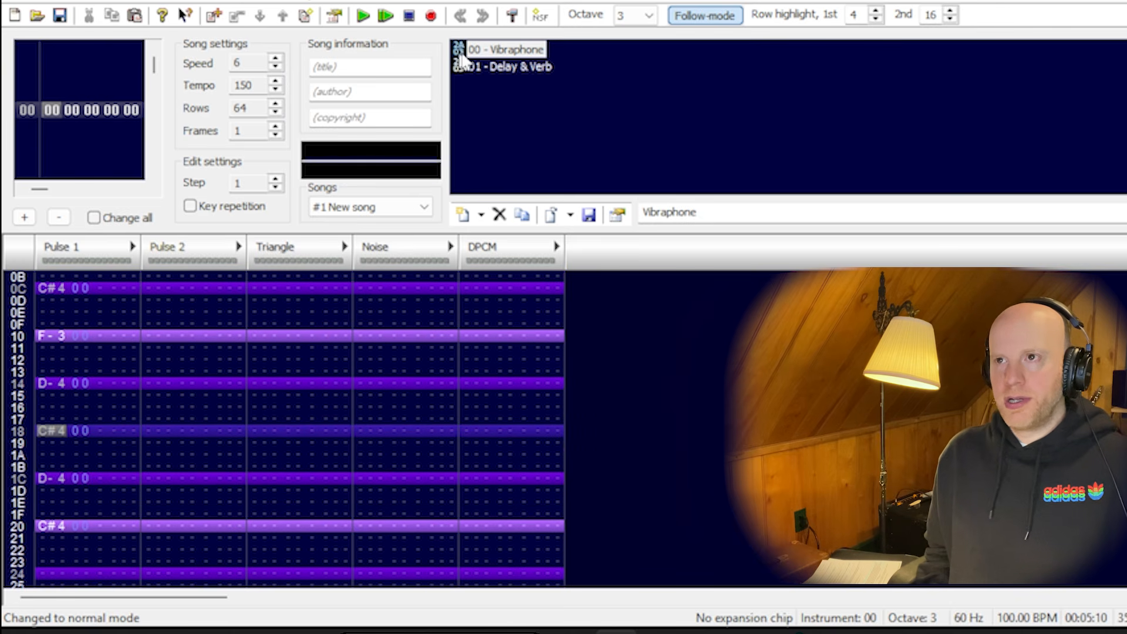
- Copy the complete volume sequence of instrument 00 - Vibraphone and close its editor
double_click(515, 50)
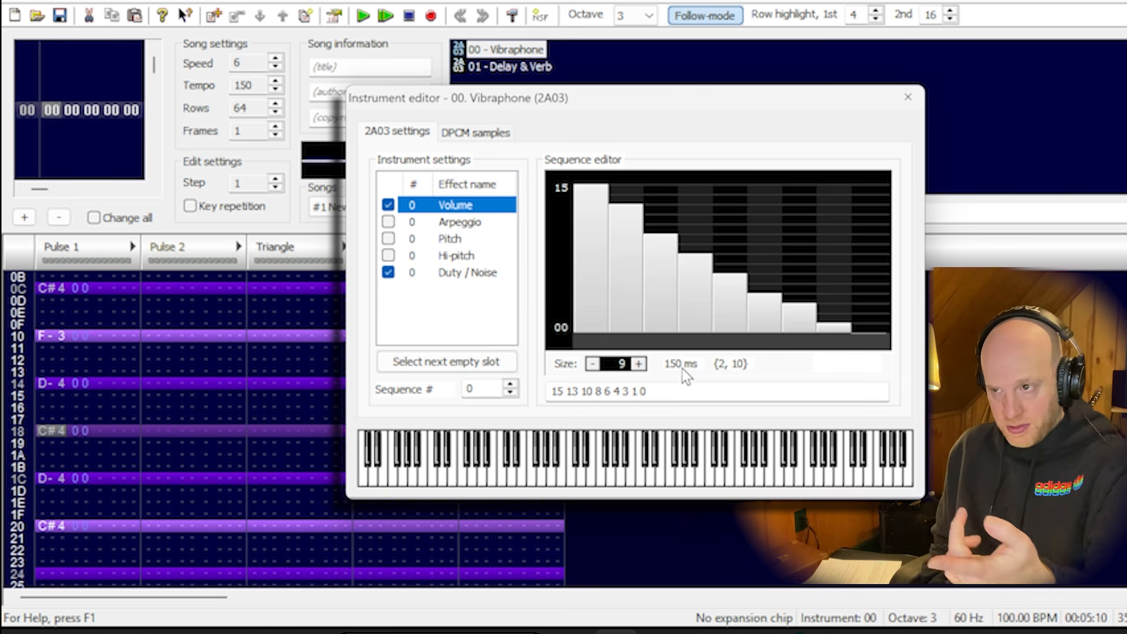
left_click_drag(669, 392, 569, 392)
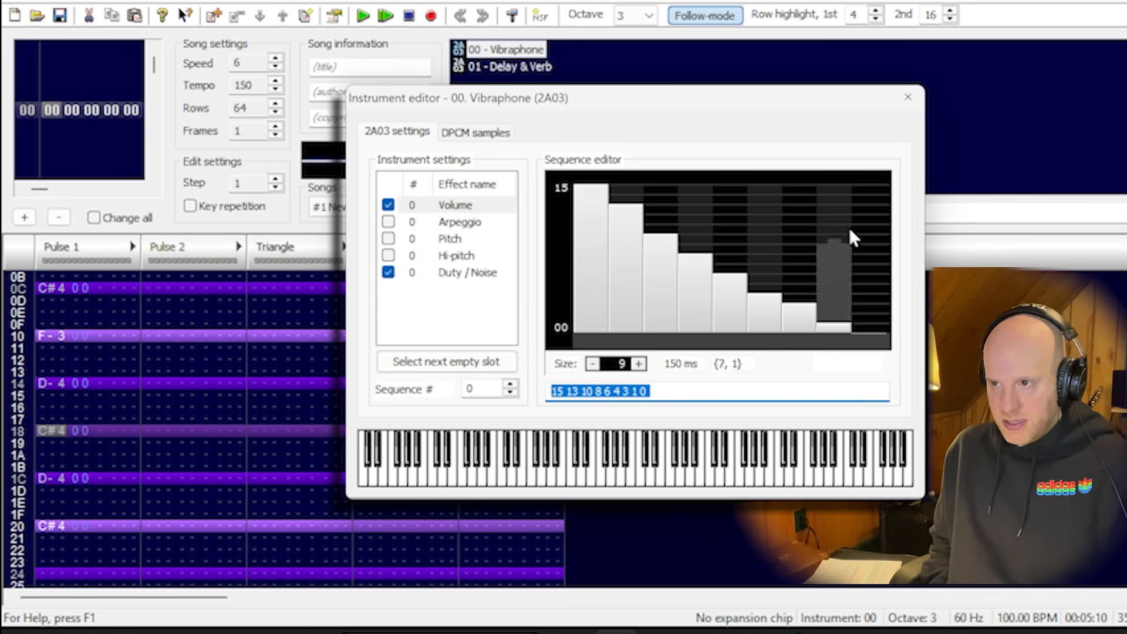
left_click(908, 97)
- Replace the volume sequence of instrument 01 - Delay & Verb with four consecutive copies of the Vibraphone volume sequence
left_click(539, 72)
double_click(539, 72)
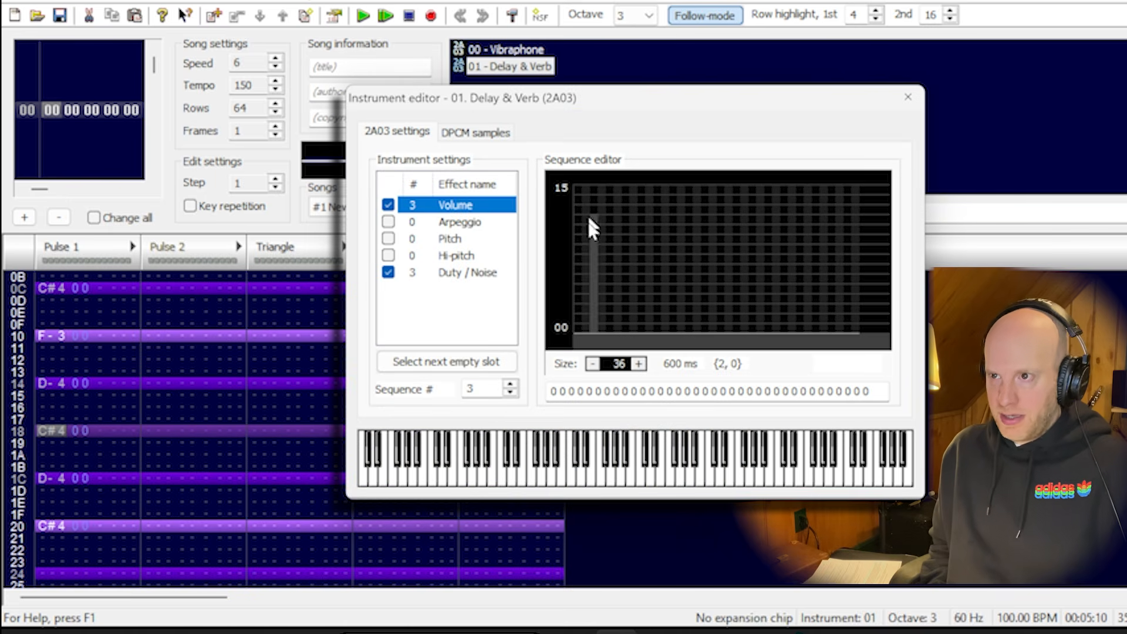
left_click(696, 392)
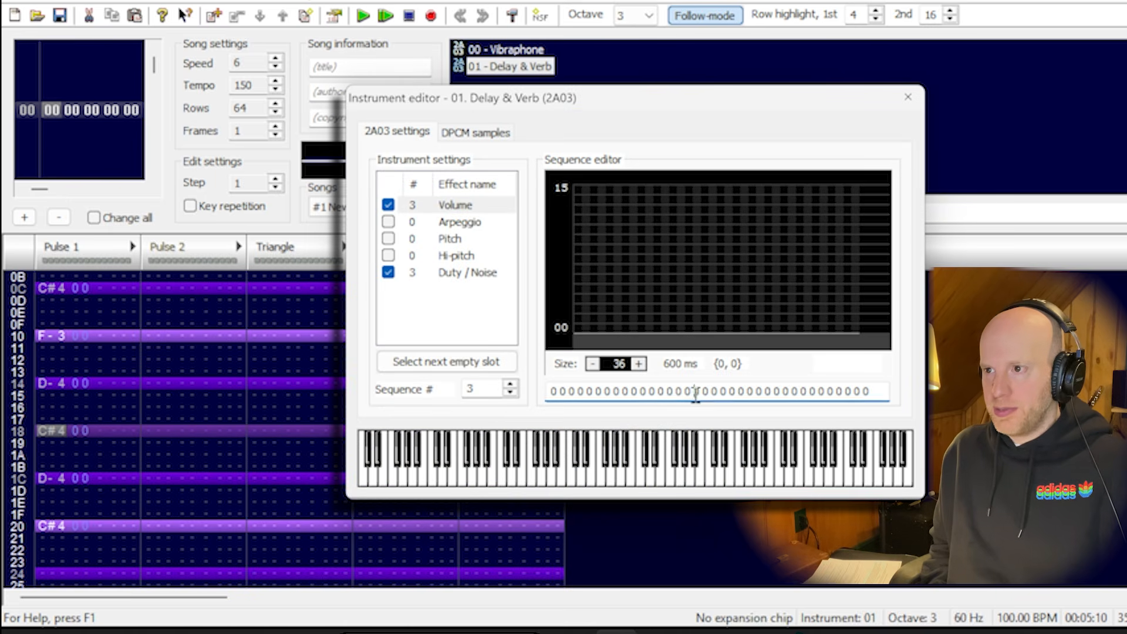
key("ctrl+a")
key("ctrl+v")
key("ctrl+v")
key("ctrl+v")
key("ctrl+v")
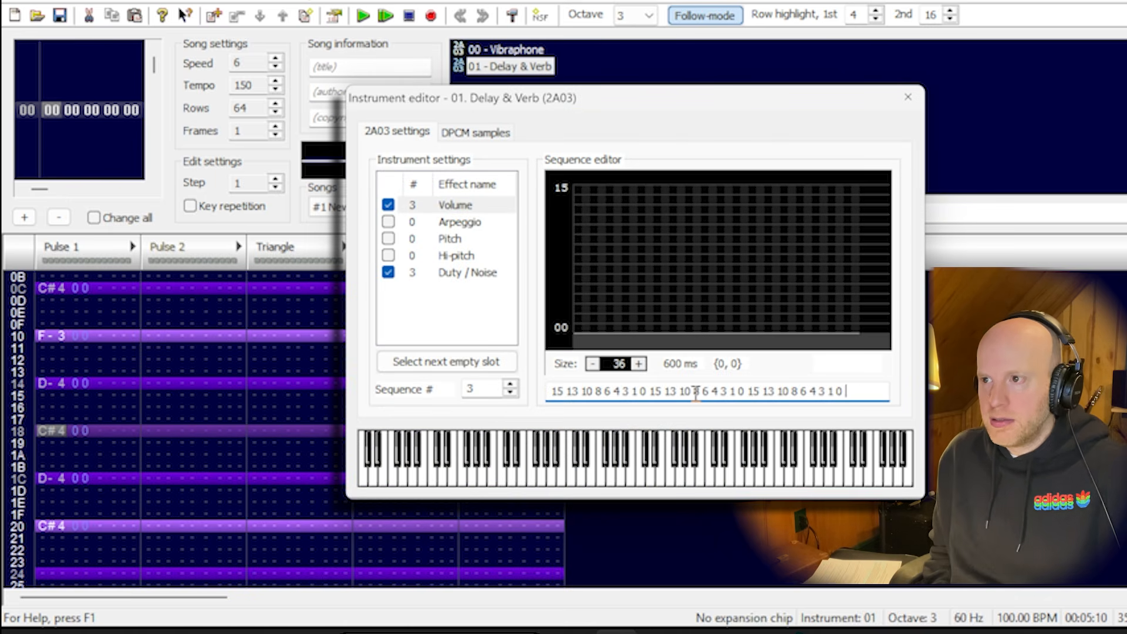
key("Return")
left_click(908, 98)
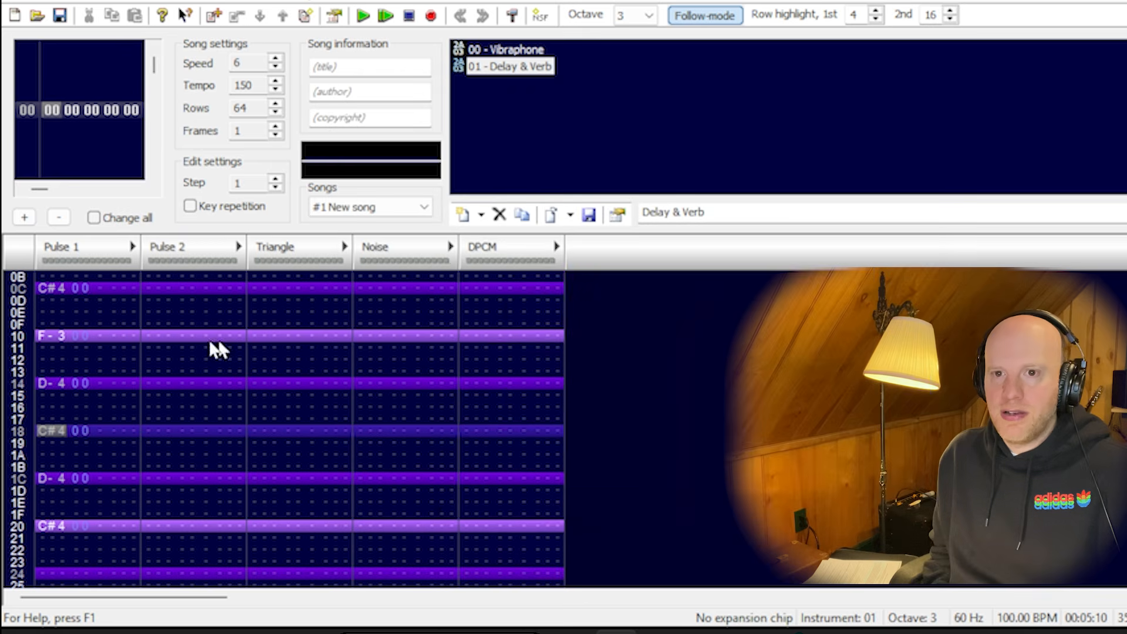
- Copy the entire Pulse 1 melody into the Pulse 2 channel, starting at row 00
double_click(51, 346)
key("ctrl+c")
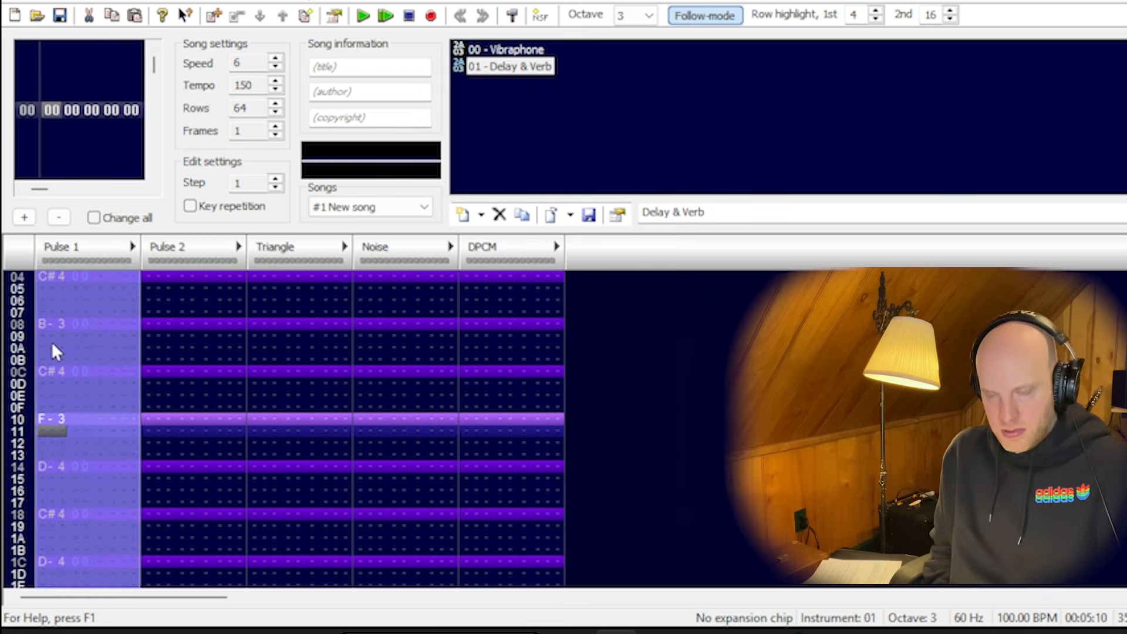
key("Right")
key("Return")
key("Return")
key("Right")
key("Right")
key("Right")
key("Right")
key("Right")
key("Up")
key("Up")
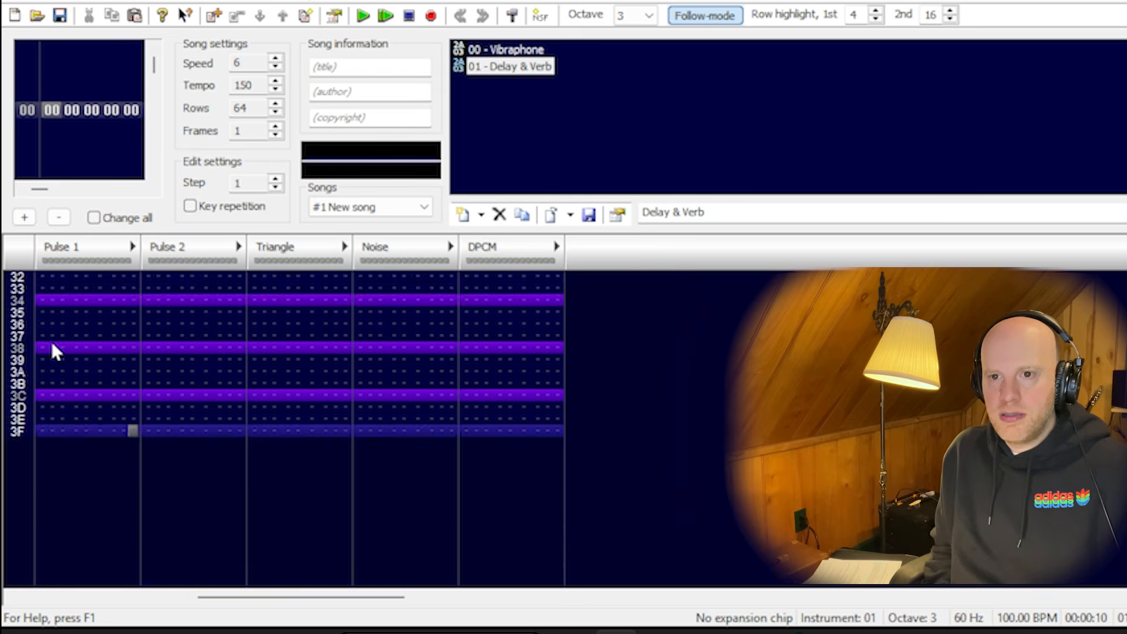
key("Right")
key("Down")
key("space")
key("v")
key("Up")
key("ctrl+v")
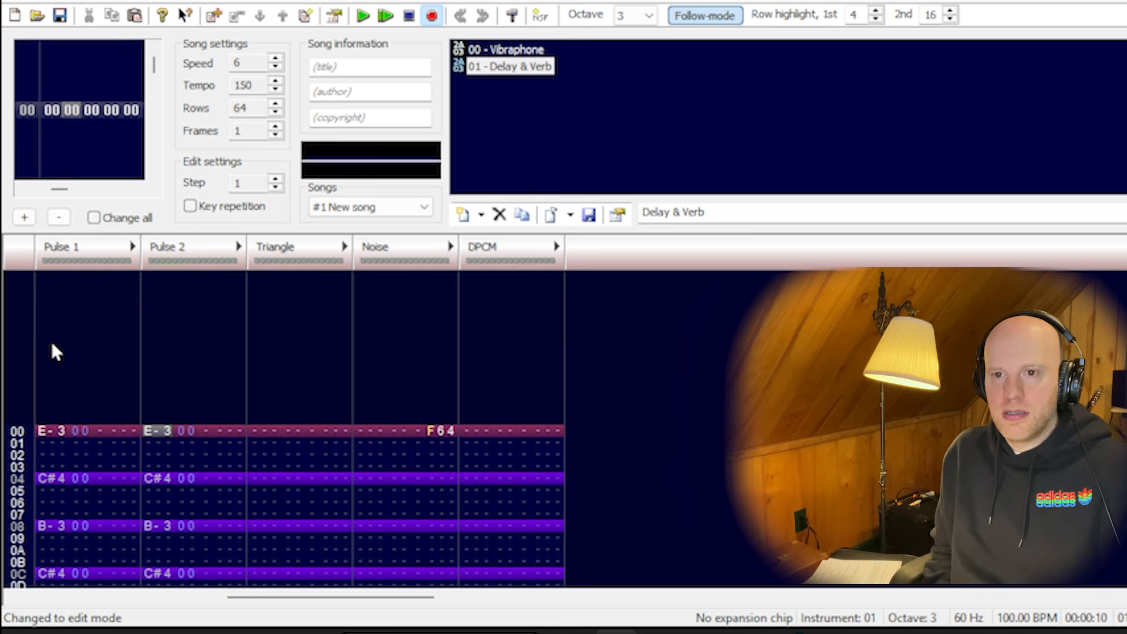
- Replace the instrument of all notes in the Pulse 2 channel with 01 - Delay & Verb
key("ctrl+a")
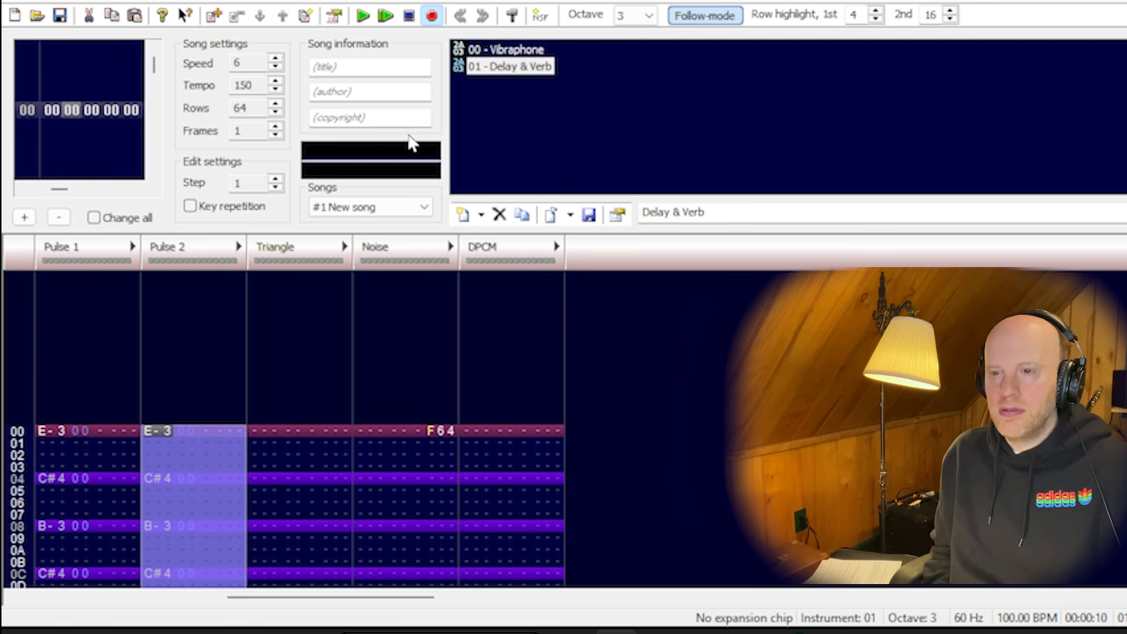
key("alt+s")
left_click(69, 430)
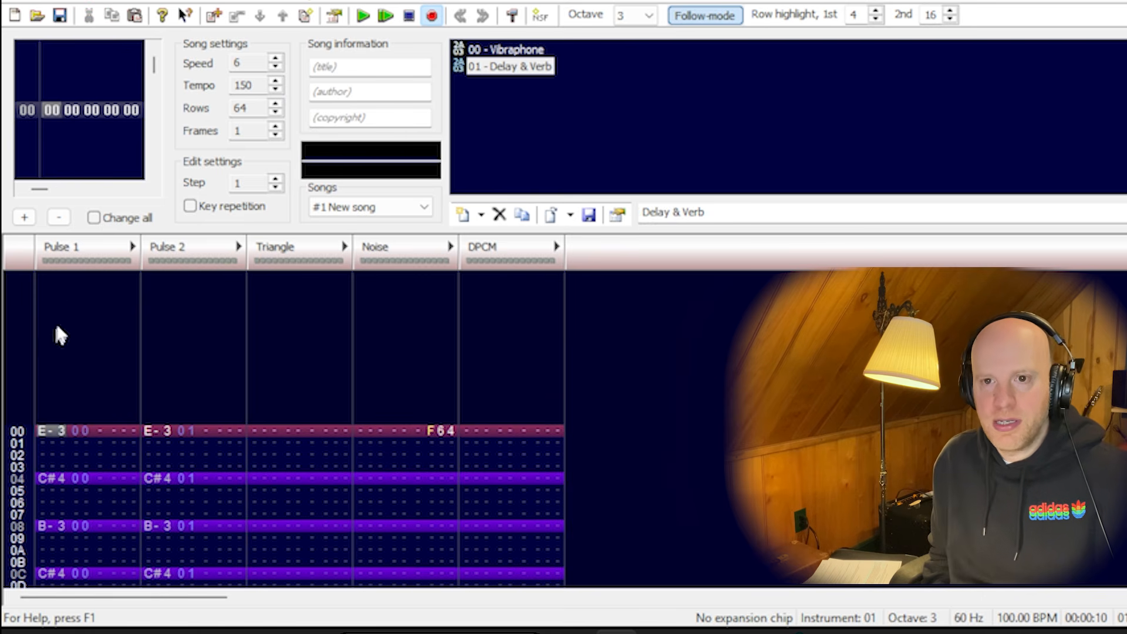
- Mute Pulse 1 and play the song to hear the Pulse 2 channel alone
left_click(96, 245)
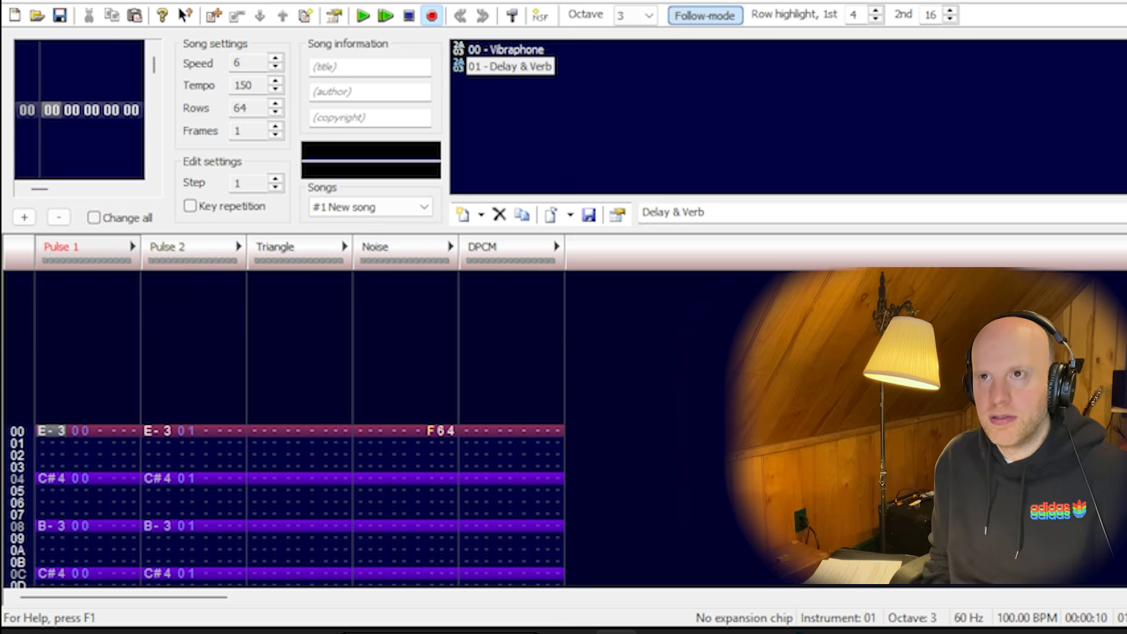
key("Return")
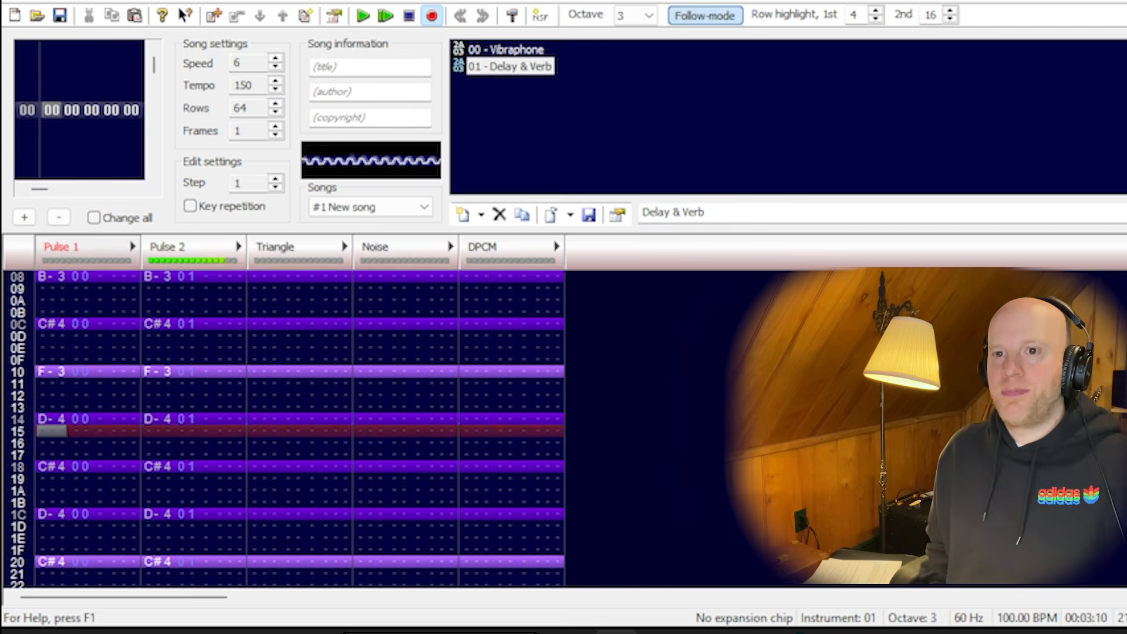
key("Return")
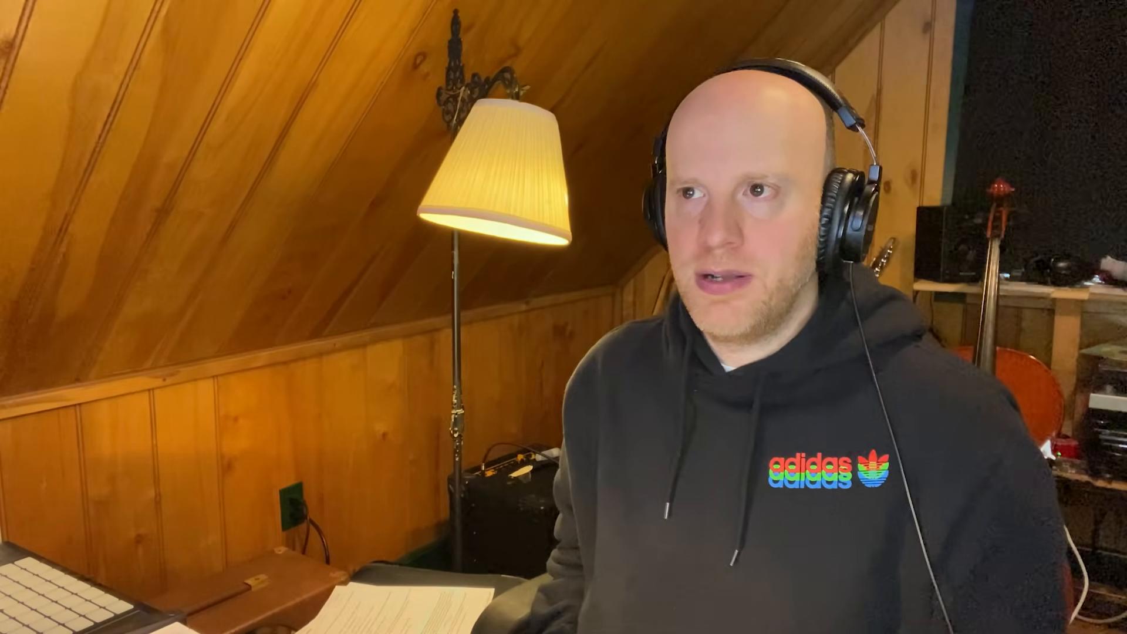
- Redraw the 36-step Delay & Verb volume sequence as successively quieter swells peaking at about 14, 11, 8 and 7, fading out at the end
mouse_move(242, 148)
left_mouse_down()
mouse_move(278, 133)
mouse_move(291, 180)
mouse_move(312, 147)
mouse_move(357, 196)
mouse_move(368, 173)
mouse_move(423, 206)
mouse_move(439, 182)
mouse_move(476, 222)
left_mouse_up()
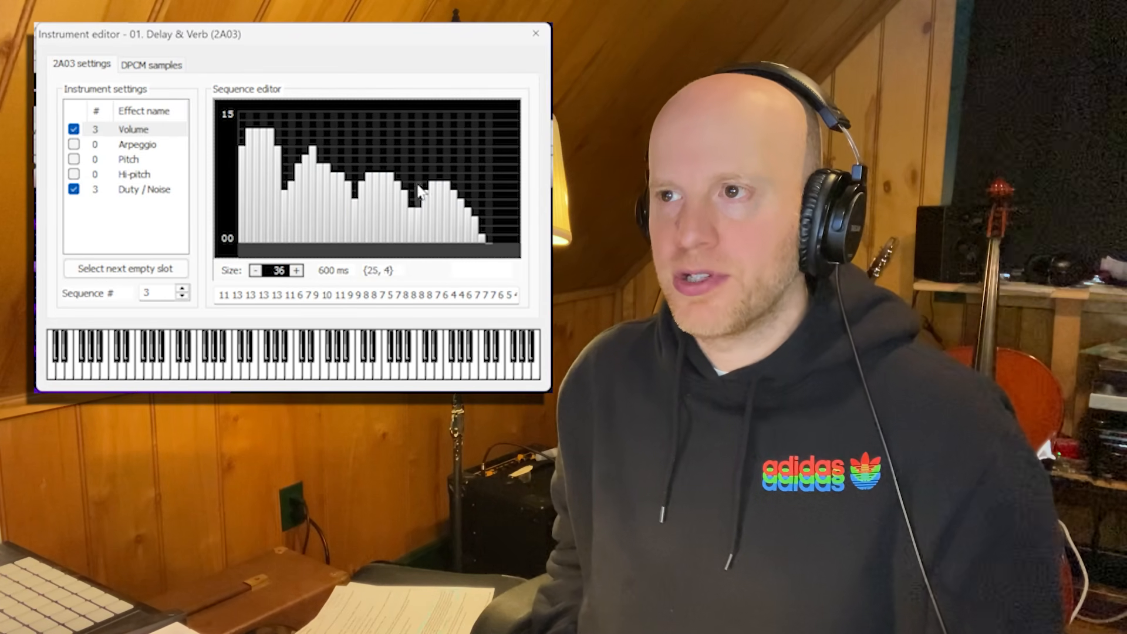
left_click(319, 158)
left_click(256, 124)
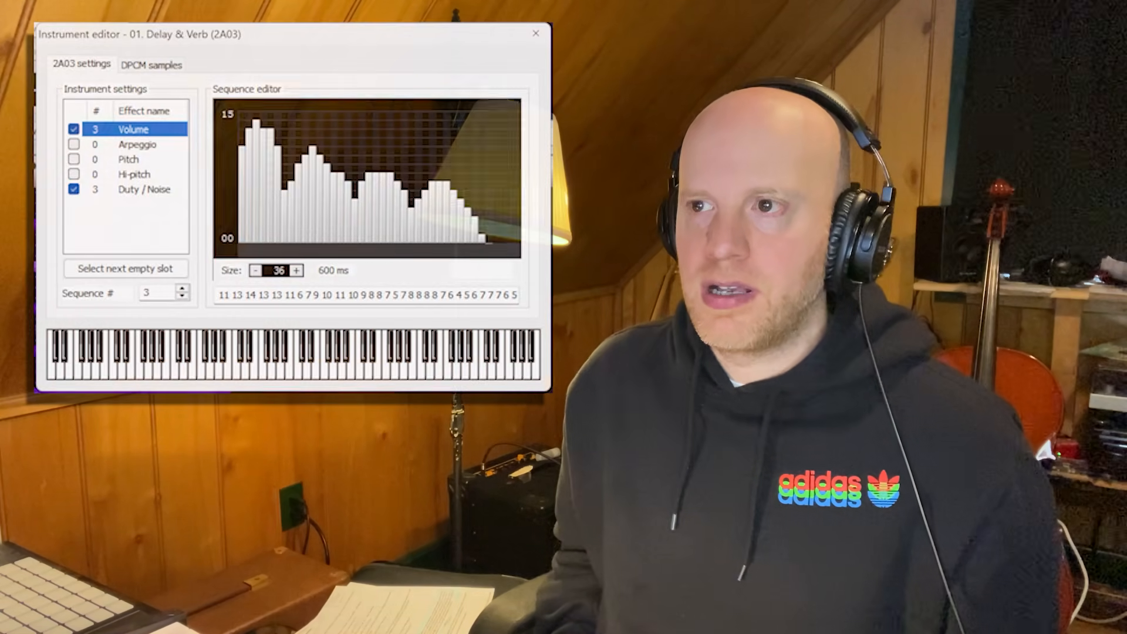
mouse_move(242, 171)
left_mouse_down()
mouse_move(243, 141)
mouse_move(258, 139)
mouse_move(273, 142)
mouse_move(297, 188)
mouse_move(320, 156)
mouse_move(356, 211)
mouse_move(381, 179)
mouse_move(421, 222)
mouse_move(467, 220)
left_mouse_up()
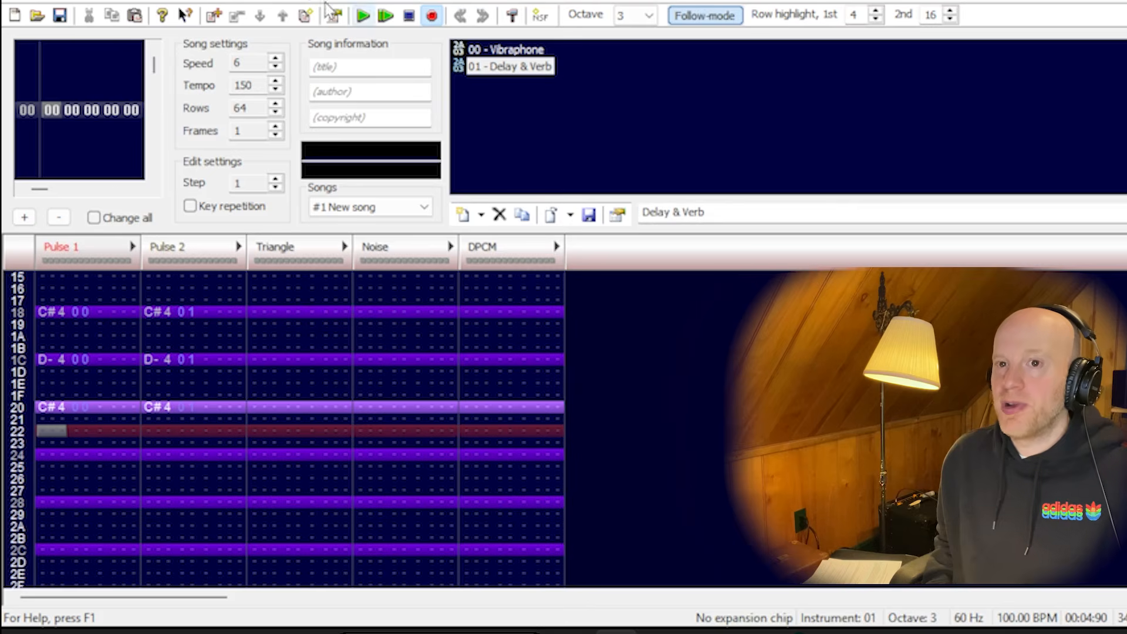
- Enter the delay effect G04 on the first Pulse 2 note at row 00
left_click(147, 374)
key("Right")
key("Up")
key("Up")
key("Up")
key("Up")
key("Up")
key("Up")
key("Up")
key("Up")
key("Up")
key("Up")
key("Up")
key("Up")
key("Up")
key("Up")
key("Up")
key("Up")
key("Up")
key("Up")
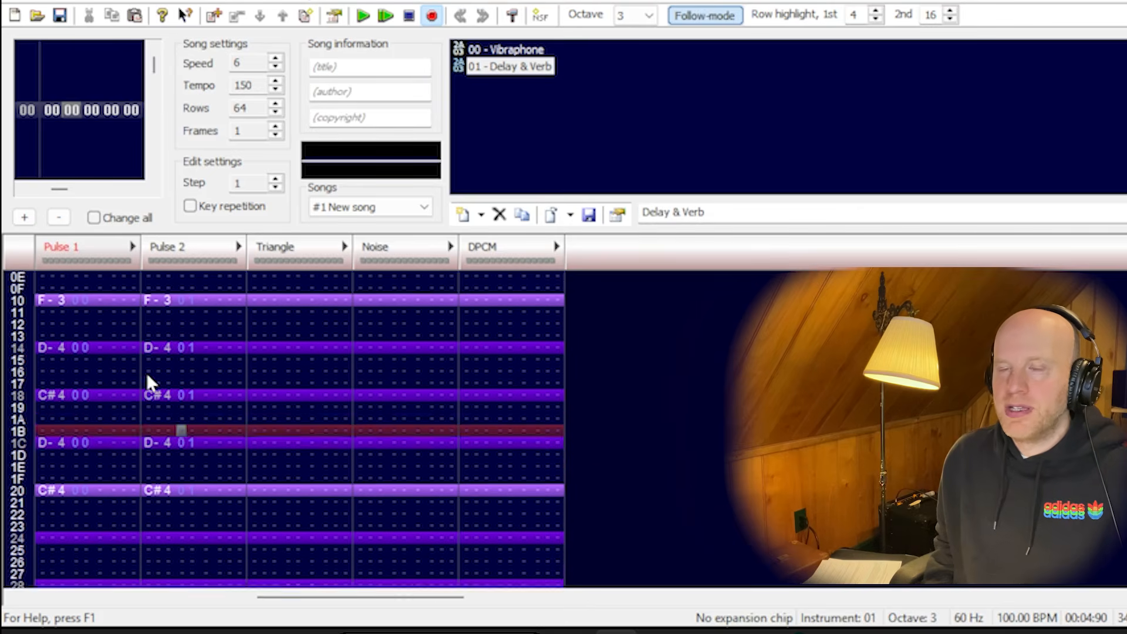
key("Up")
key("Up")
key("Up")
key("Up")
key("Up")
key("Up")
key("Up")
key("Up")
key("Up")
key("Up")
key("Right")
key("Right")
key("Right")
key("Right")
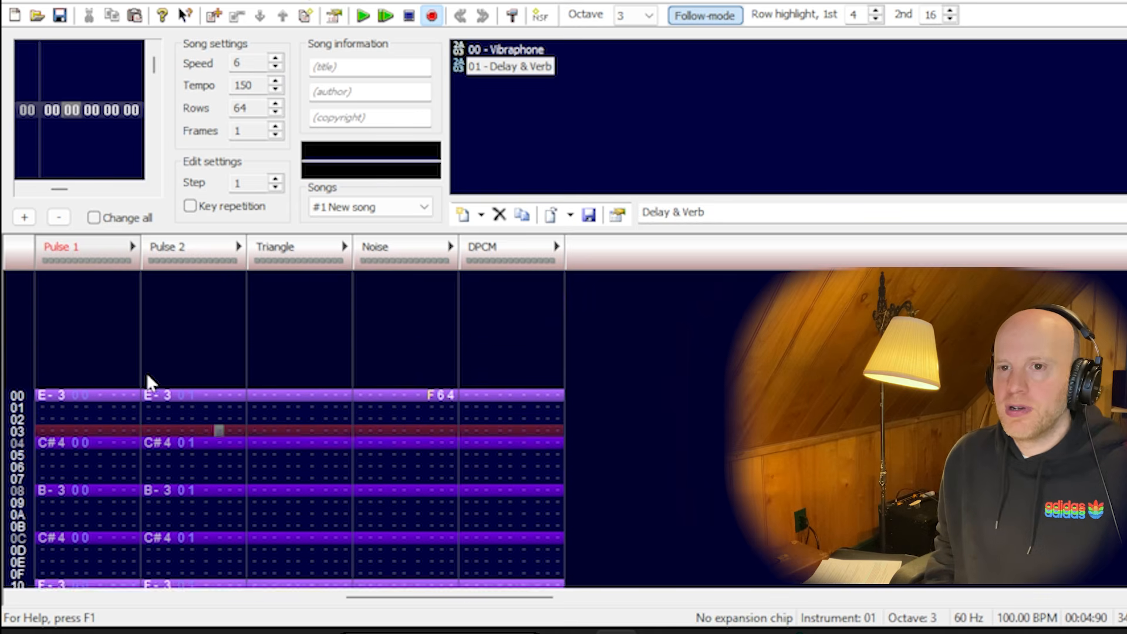
key("Up")
key("Left")
type("g")
key("Right")
key("Right")
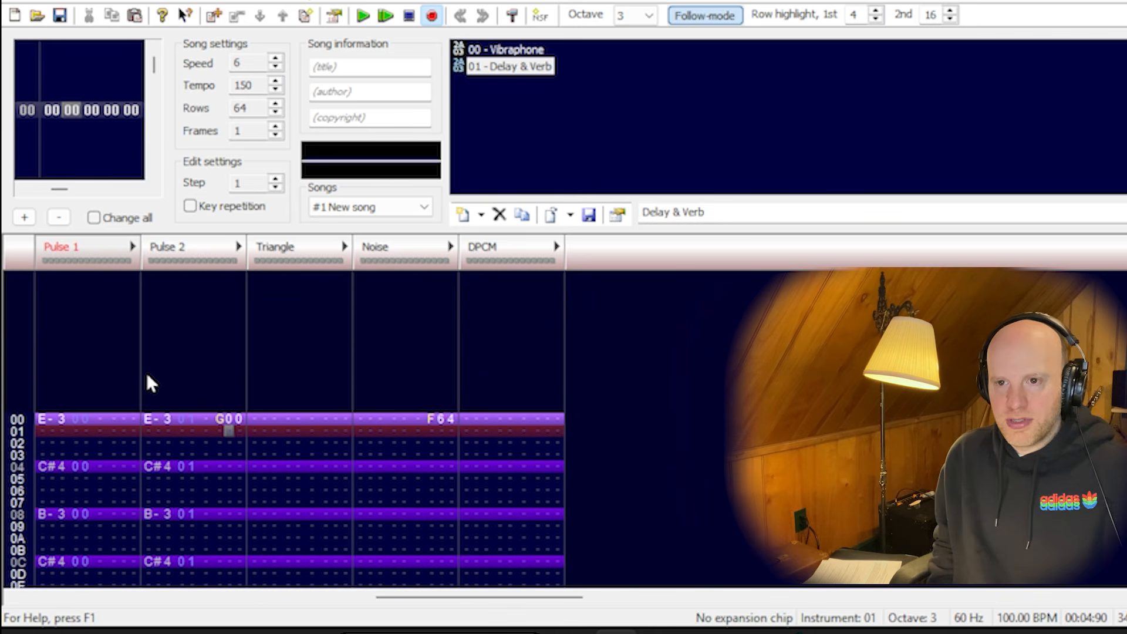
key("Up")
type("4")
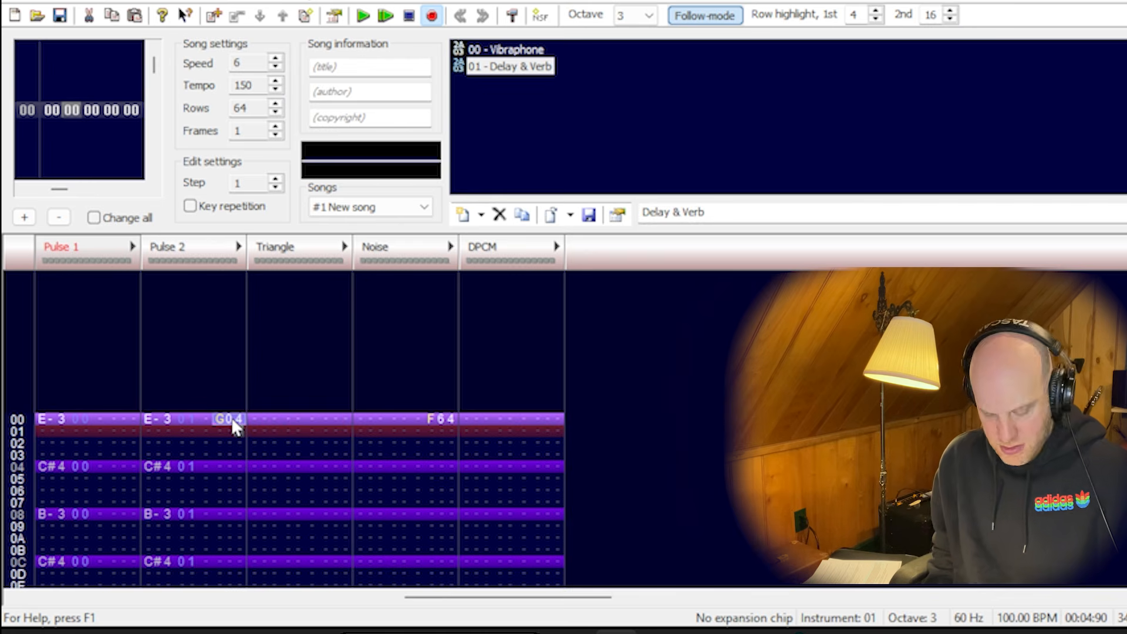
- Copy the G04 effect to the Pulse 2 notes at rows 04, 08 and 0C
left_click(229, 468)
key("ctrl+v")
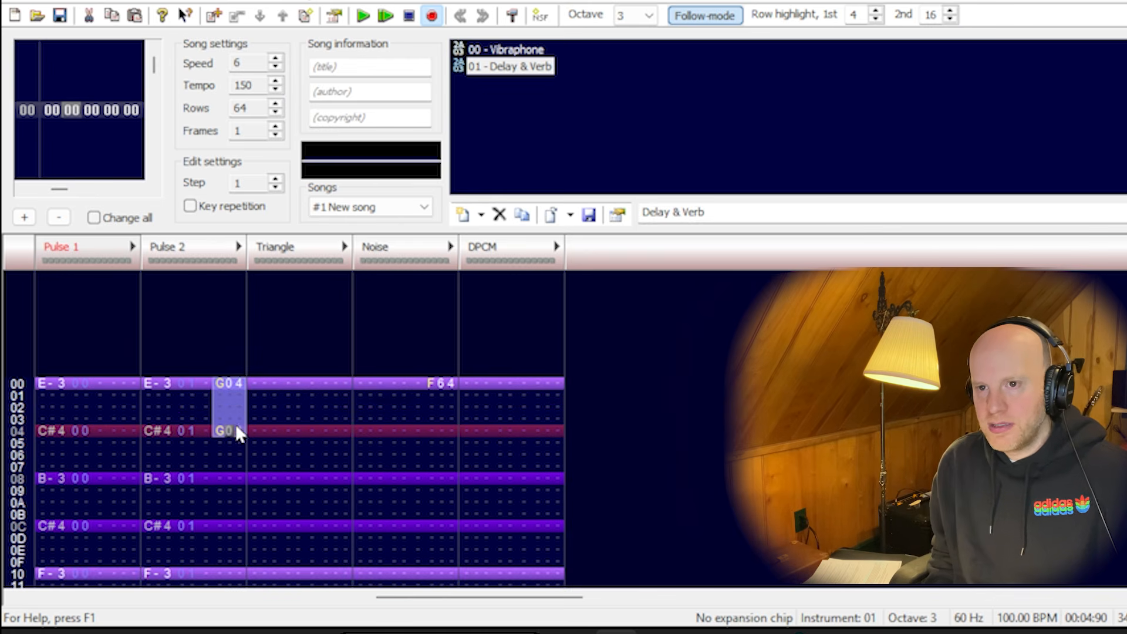
left_click(217, 479)
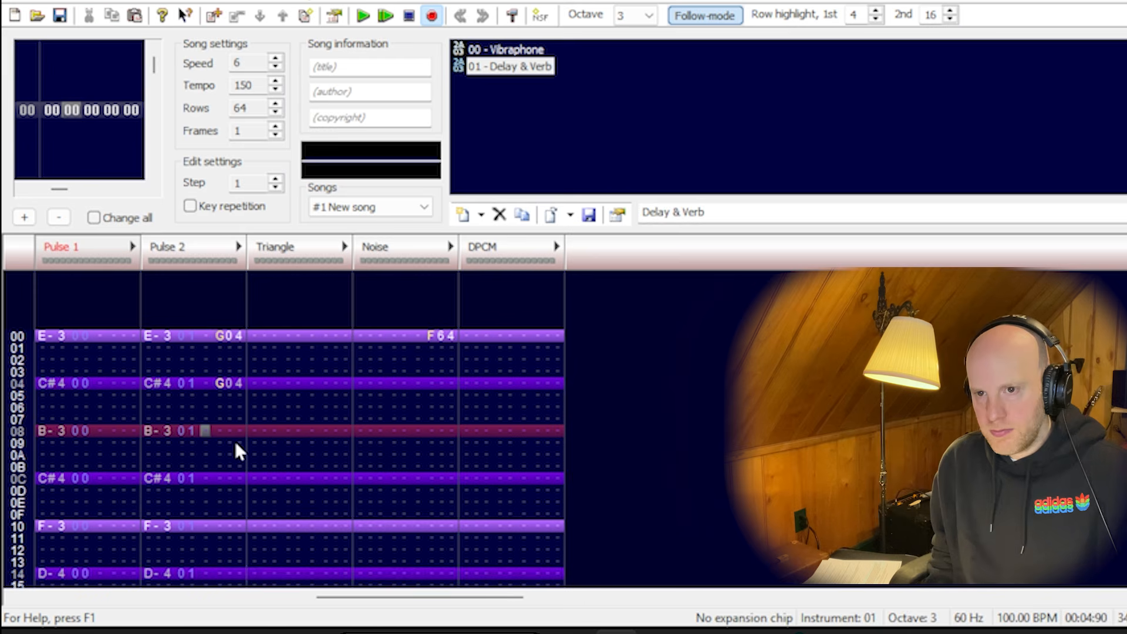
key("ctrl+v")
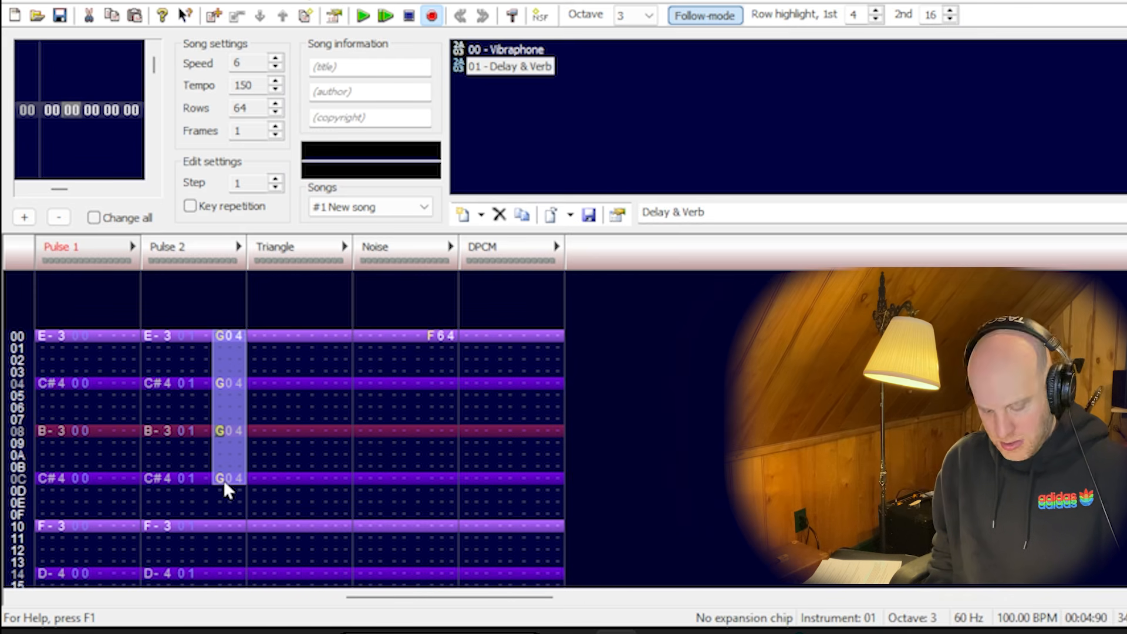
- Copy the G04 effects to the Pulse 2 notes at rows 10 through 1C and enter G03 at row 20
left_click(221, 530)
key("Down")
key("Down")
key("Down")
key("Down")
key("Down")
key("Down")
key("Down")
key("Down")
key("Down")
key("Down")
key("Down")
key("Down")
key("Down")
key("Down")
key("Down")
key("Down")
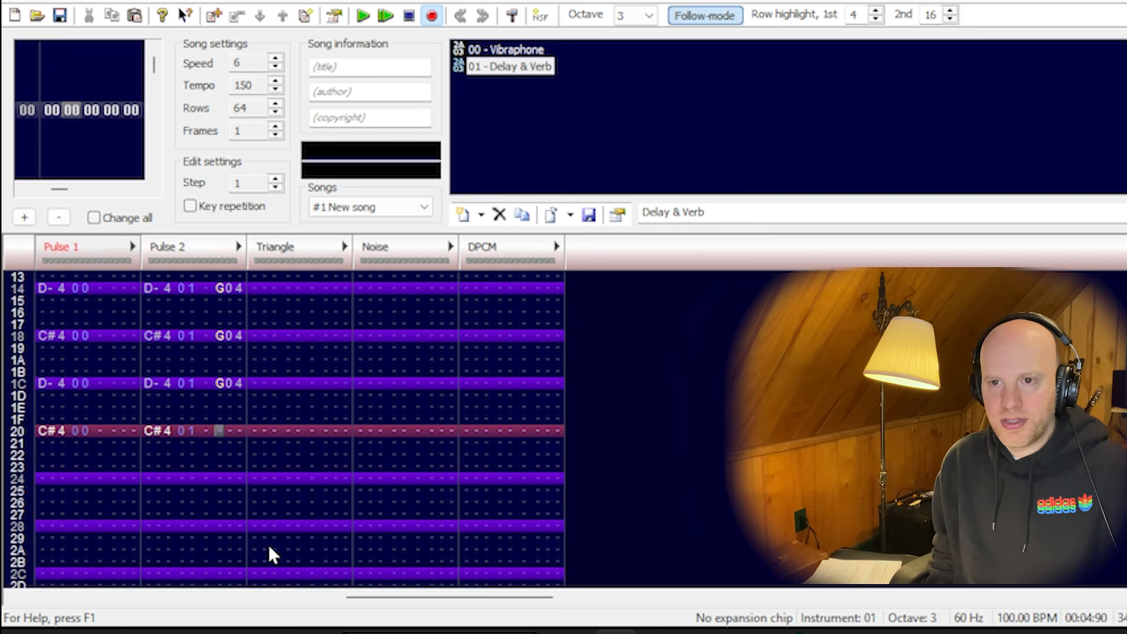
type("G03")
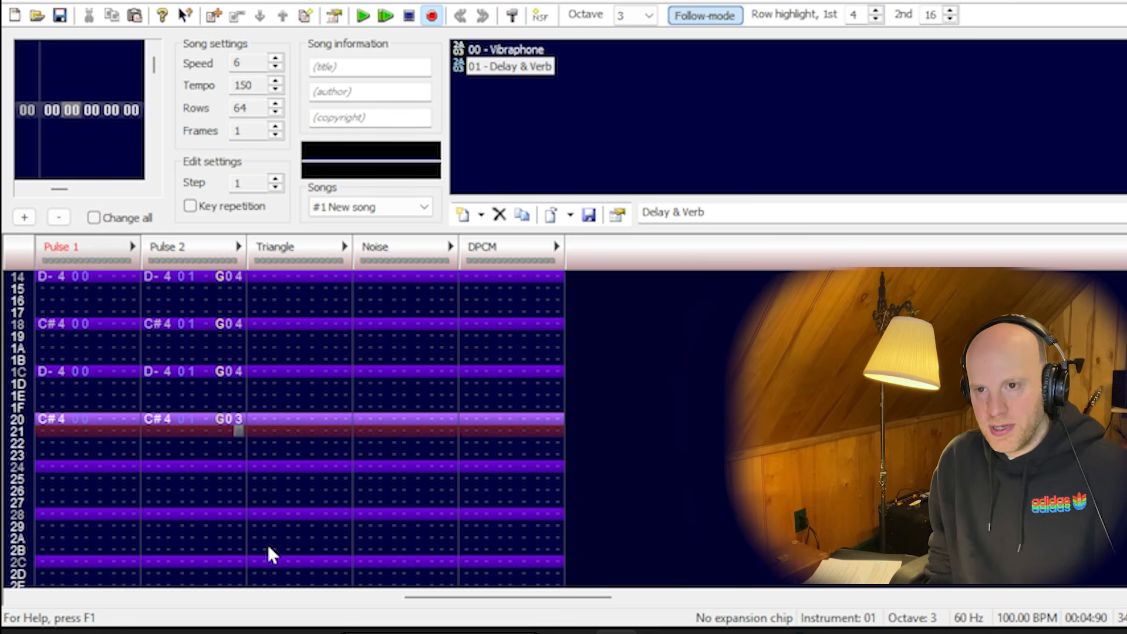
- Set the volume of the first Pulse 2 note to 8 and play the song with Pulse 1 unmuted
key("Return")
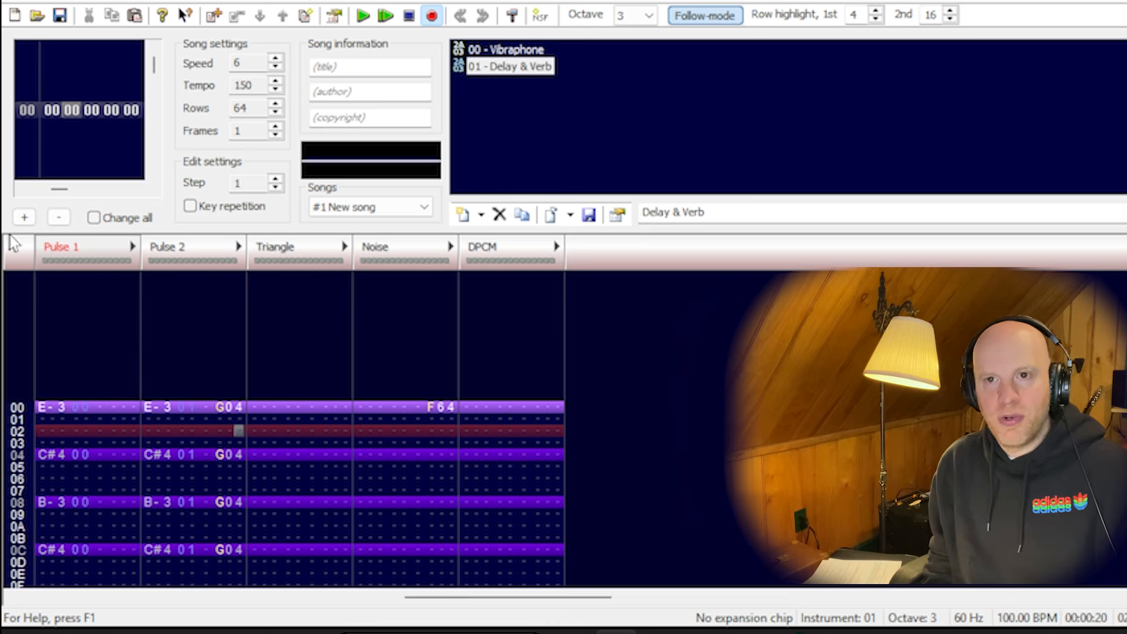
left_click(208, 407)
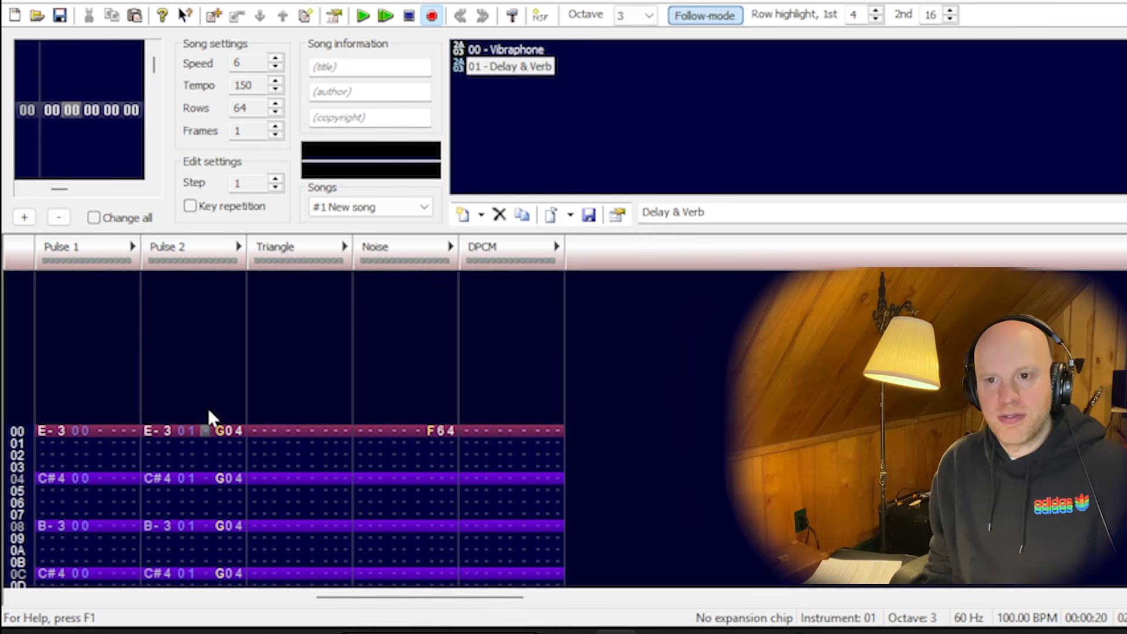
type("8")
key("Return")
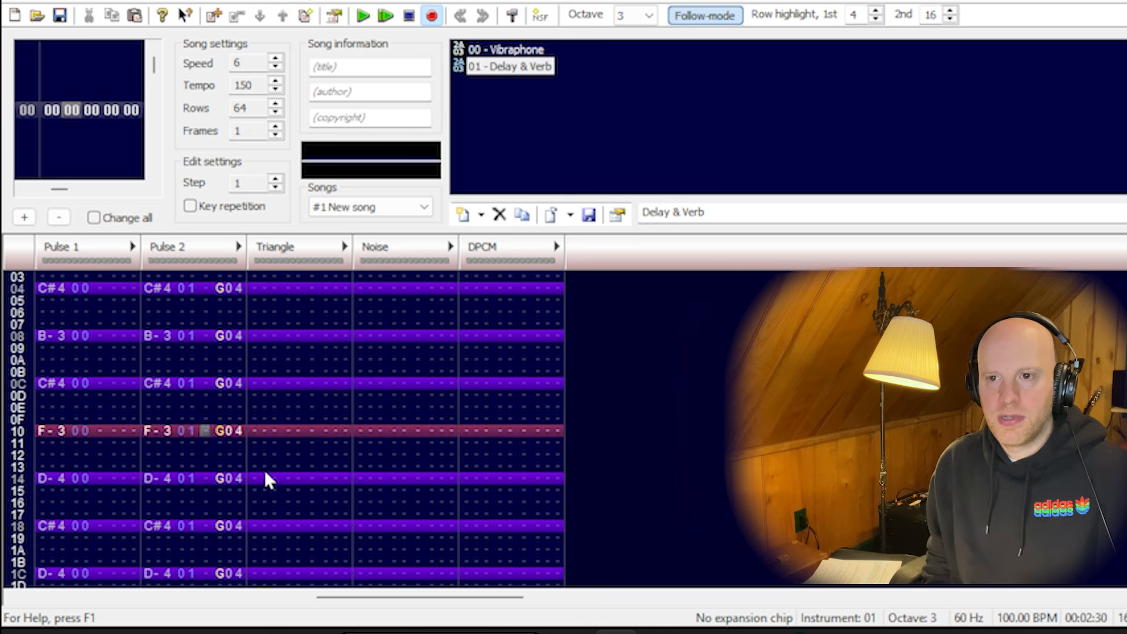
- Change the delay effect on every Pulse 2 note from row 00 through row 20 to G03 and play the song
key("Up")
key("Up")
key("Up")
key("Up")
key("Up")
key("Up")
key("Right")
key("Up")
key("Up")
key("Up")
key("Up")
key("Up")
key("Up")
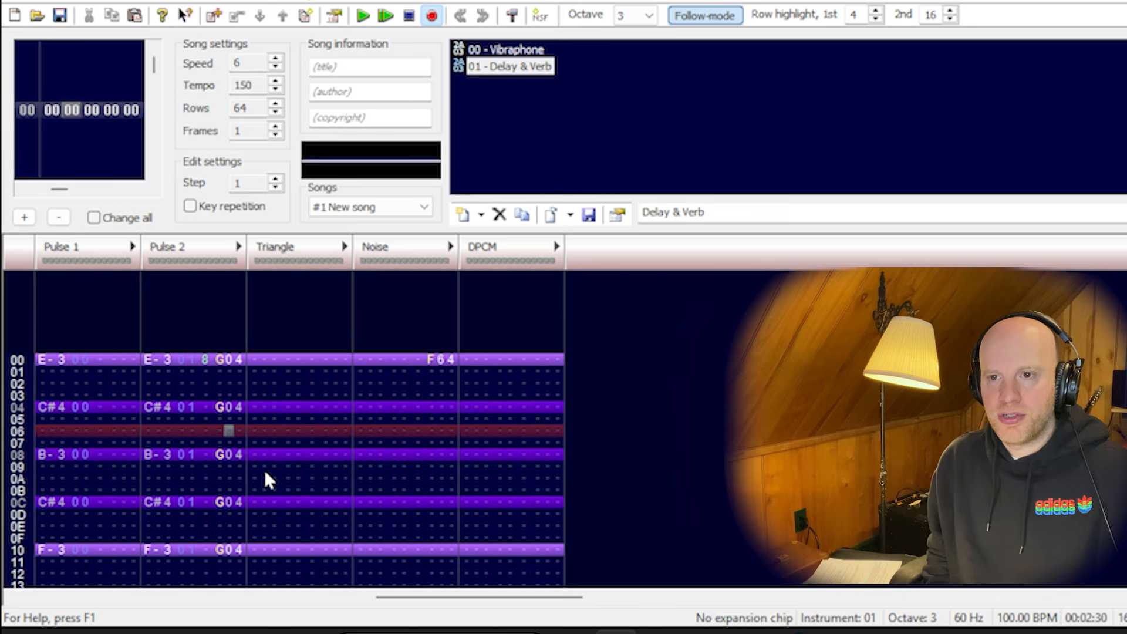
key("Right")
key("Up")
key("Up")
key("Up")
type("3")
key("Down")
key("Down")
key("Down")
type("3")
key("Down")
key("Down")
key("Down")
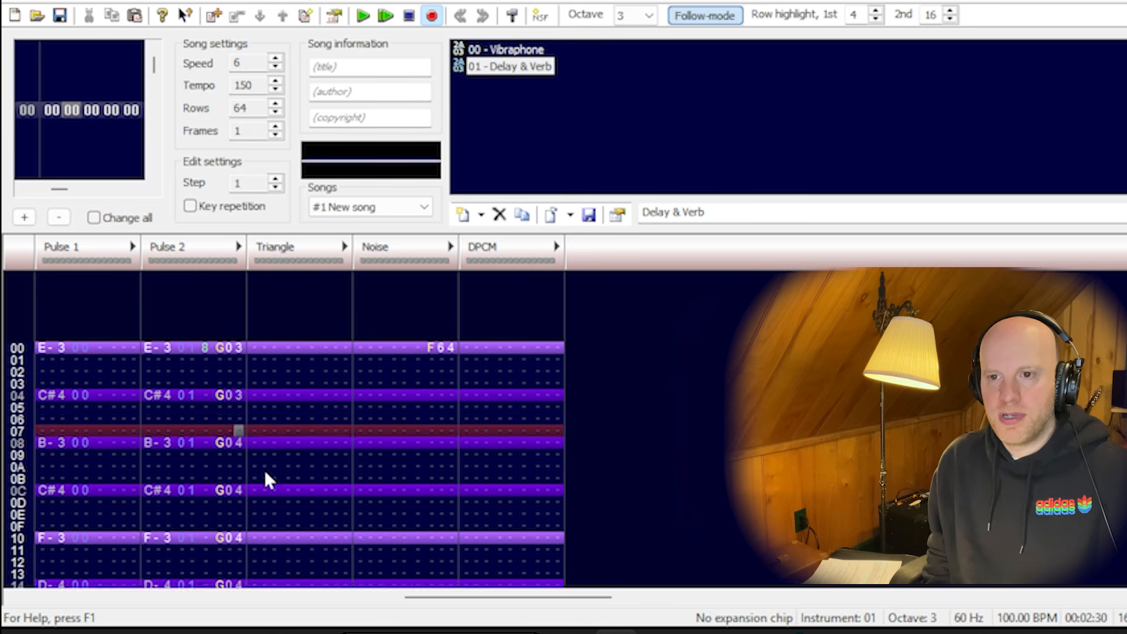
type("3")
key("Down")
key("Down")
key("Down")
type("3")
key("Down")
key("Down")
key("Down")
type("3")
key("Down")
key("Down")
key("Down")
type("3")
key("Down")
key("Down")
key("Down")
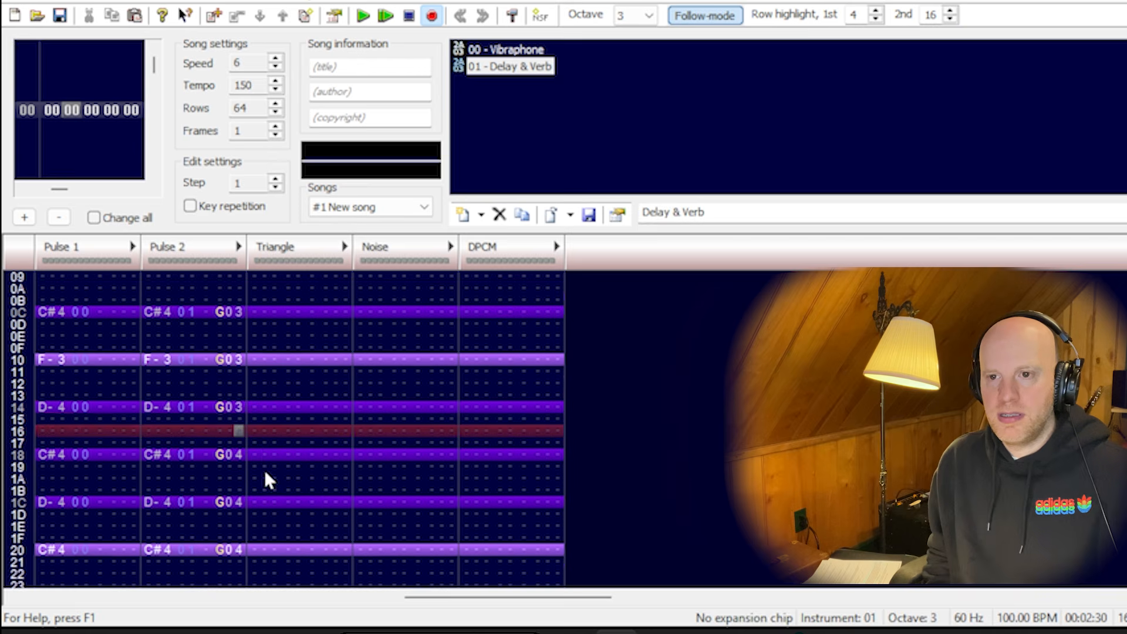
type("3")
key("Down")
key("Down")
key("Down")
type("3")
key("Down")
key("Down")
key("Down")
type("3")
key("Return")
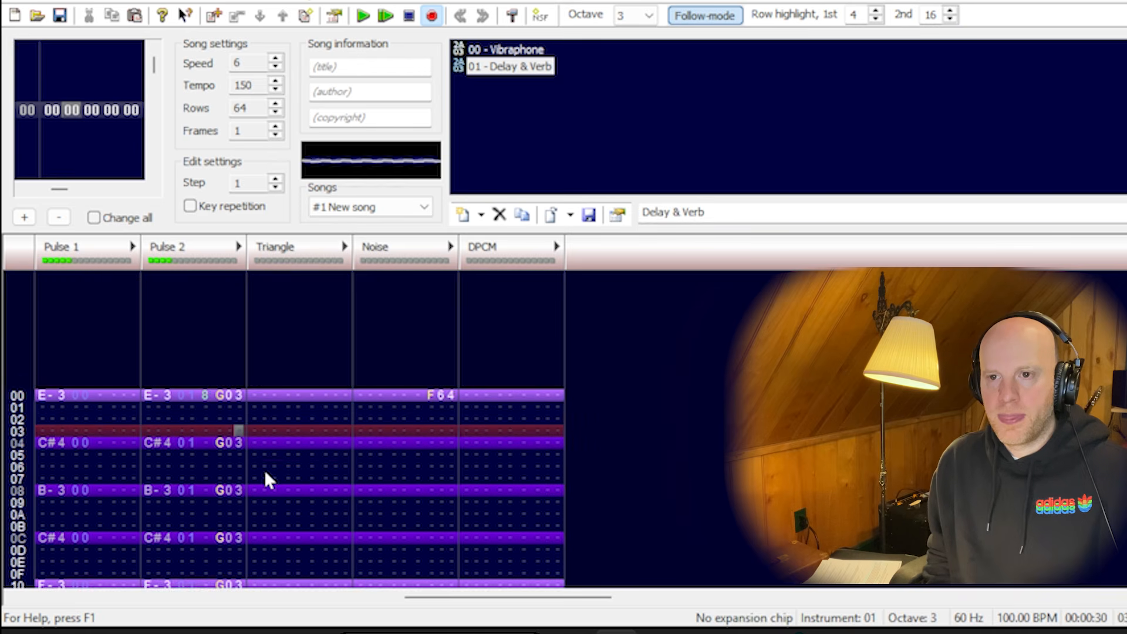
- Change the delay effect on every Pulse 2 note from row 00 through row 20 to G02 and play the song
key("Return")
key("Up")
key("Up")
key("Up")
key("Up")
key("Up")
key("Up")
type("2")
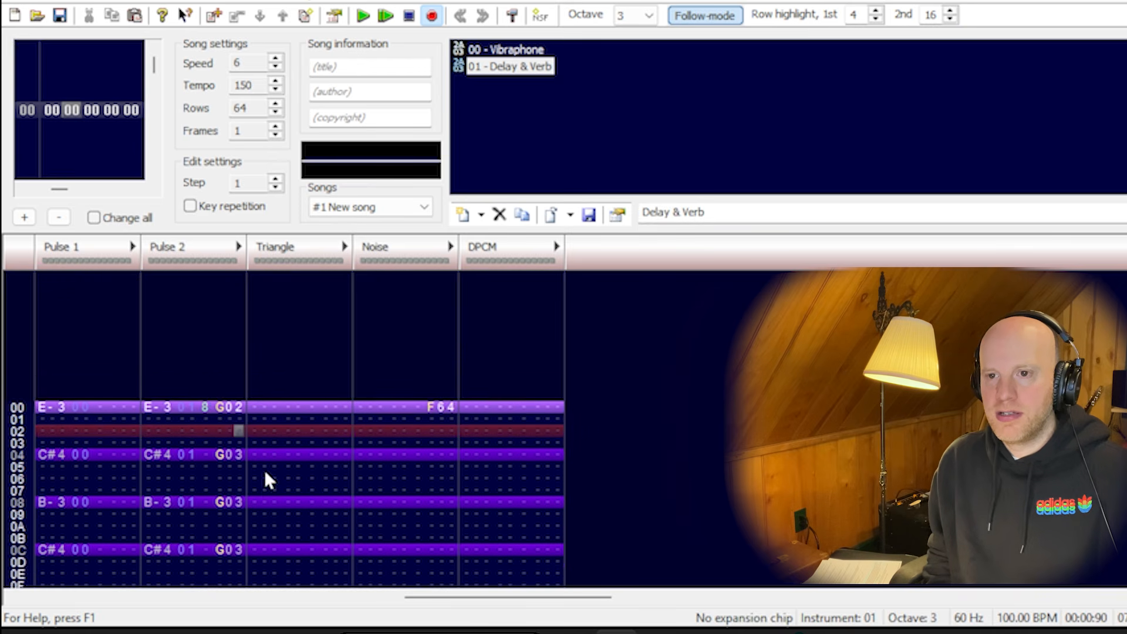
key("Down")
key("Down")
key("Down")
type("2")
key("Down")
key("Down")
key("Down")
type("2")
key("Down")
key("Down")
key("Down")
type("2")
key("Down")
key("Down")
key("Down")
type("2")
key("Down")
key("Down")
key("Down")
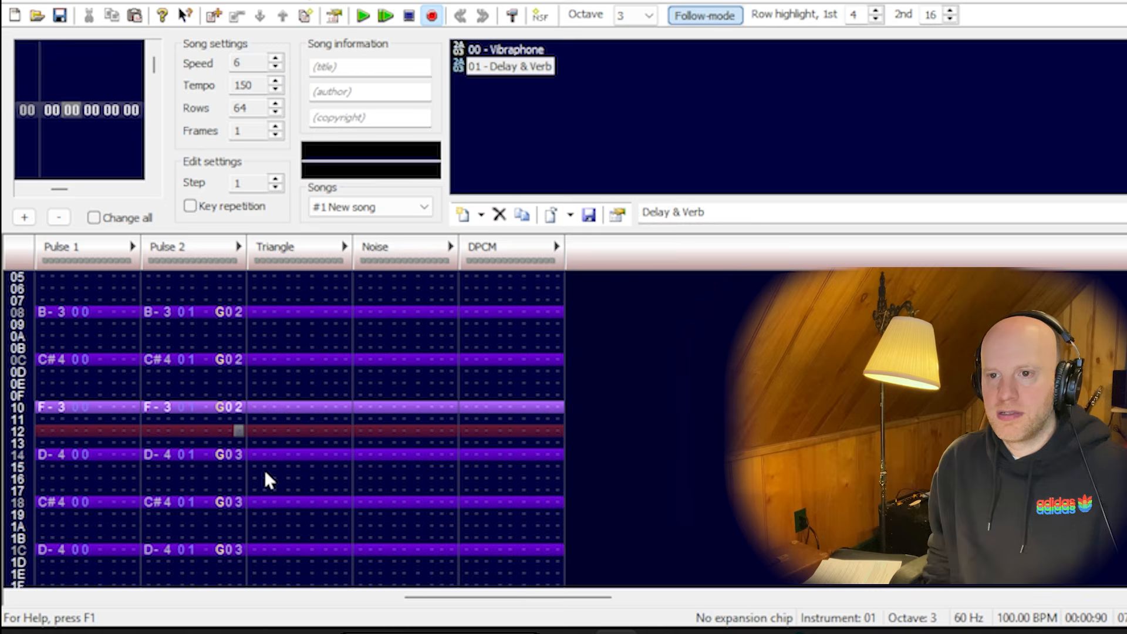
type("2")
key("Down")
key("Down")
type("2")
key("Down")
key("Down")
key("Down")
type("2")
key("Down")
key("Down")
key("Down")
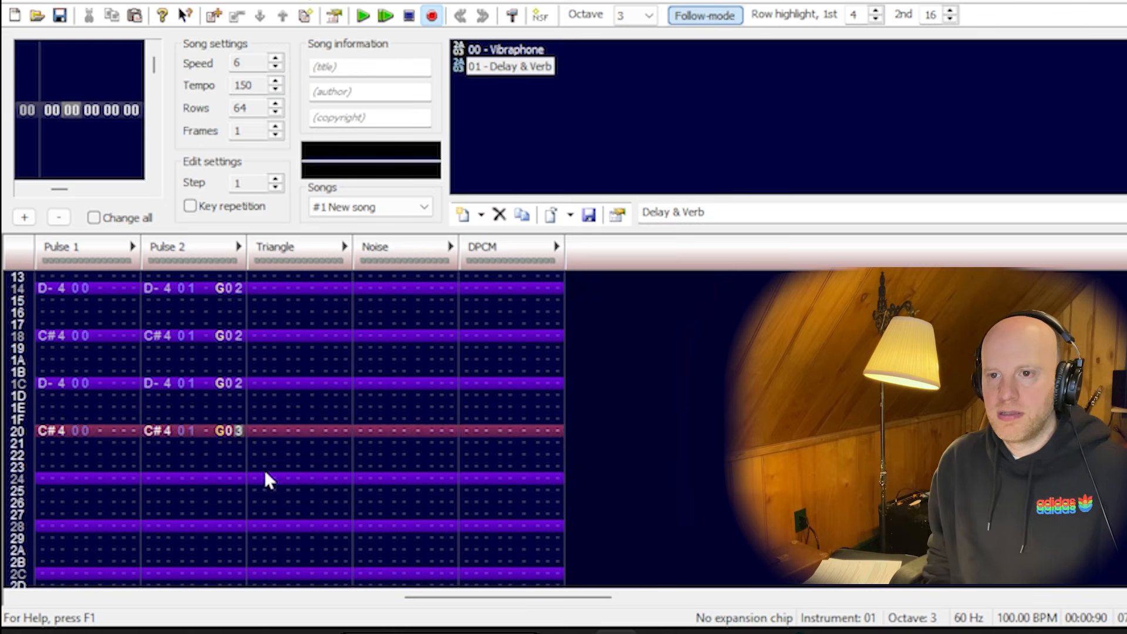
type("2")
key("Return")
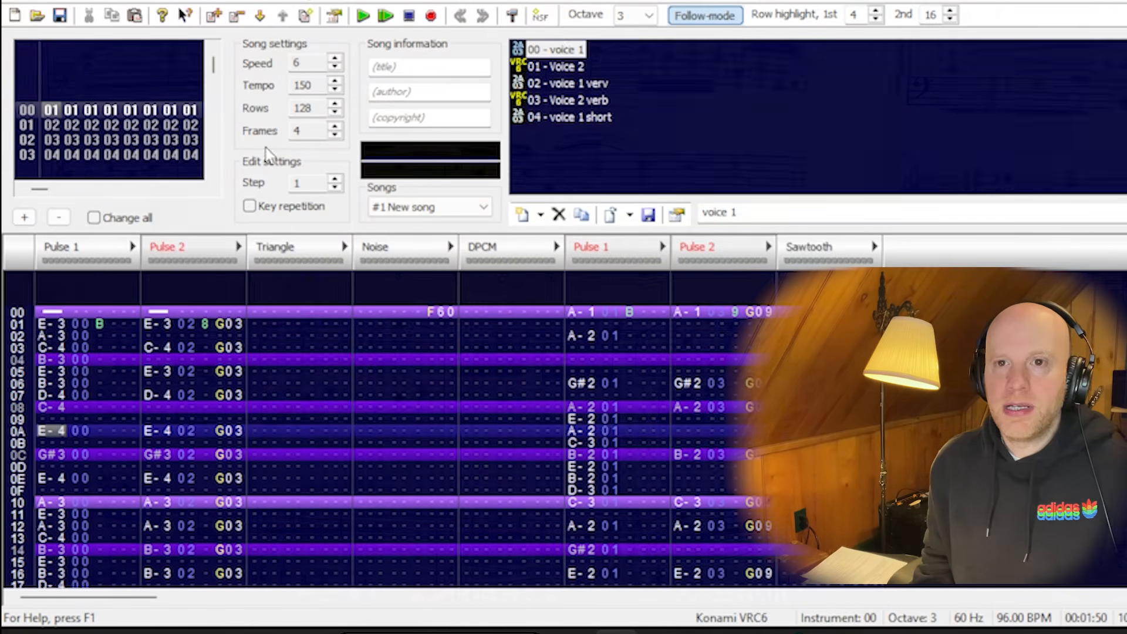
- Play the VRC6 example song with only the 2A03 Pulse 1 channel audible and inspect the volume sequence of instrument voice 1
key("Return")
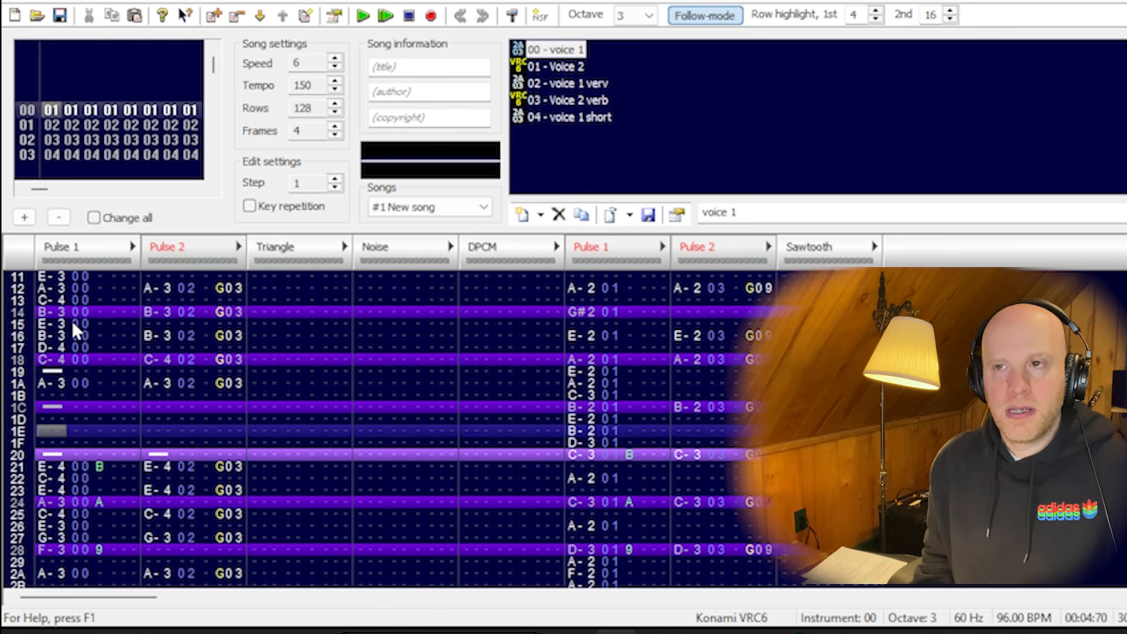
double_click(560, 53)
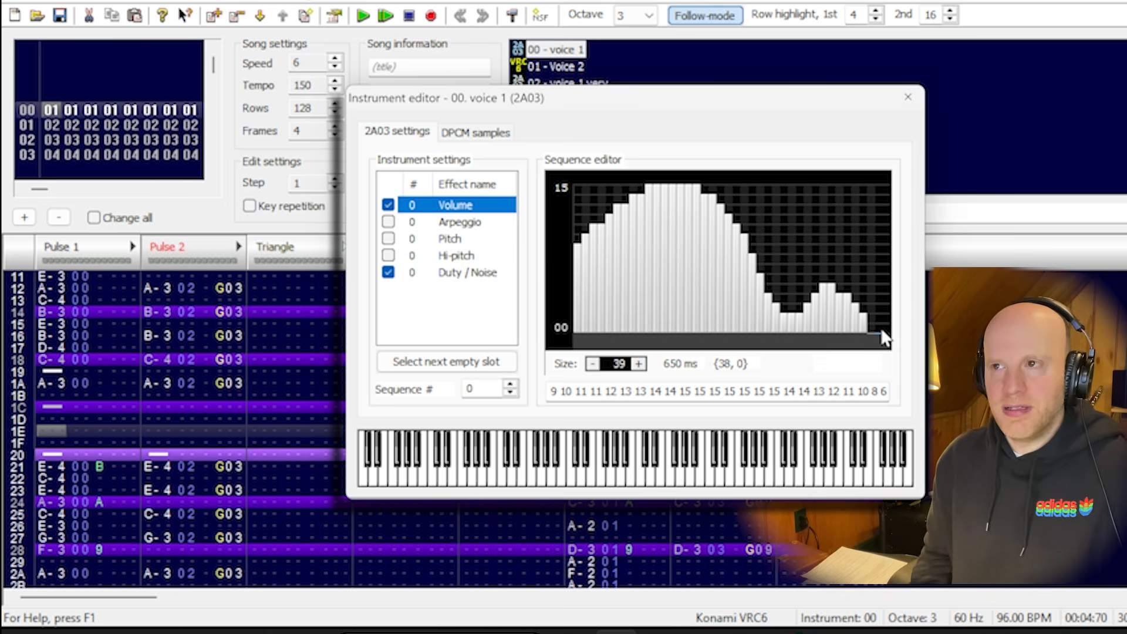
left_click(908, 97)
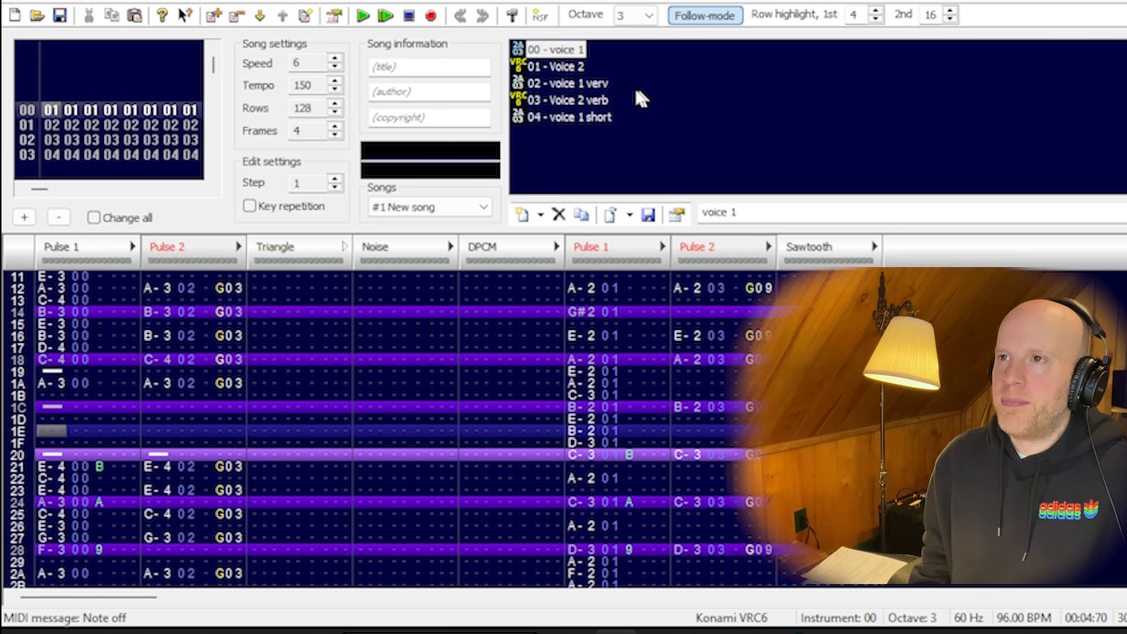
- Inspect the volume sequence of instrument Voice 2 and play the song with only the VRC6 Pulse 1 channel audible
double_click(597, 88)
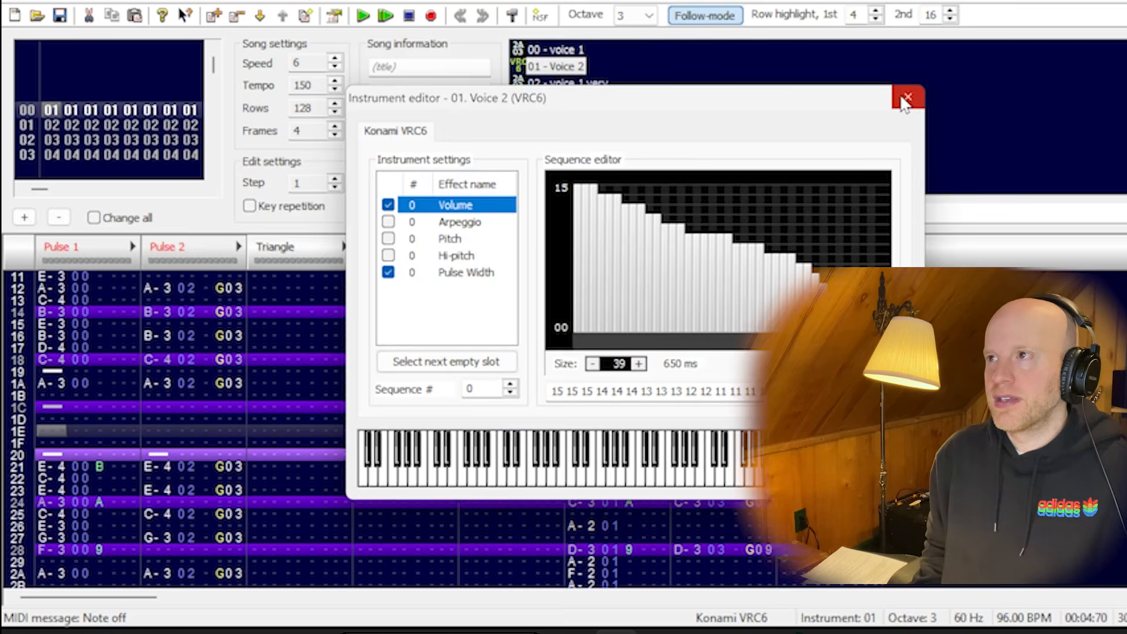
left_click(902, 98)
key("Return")
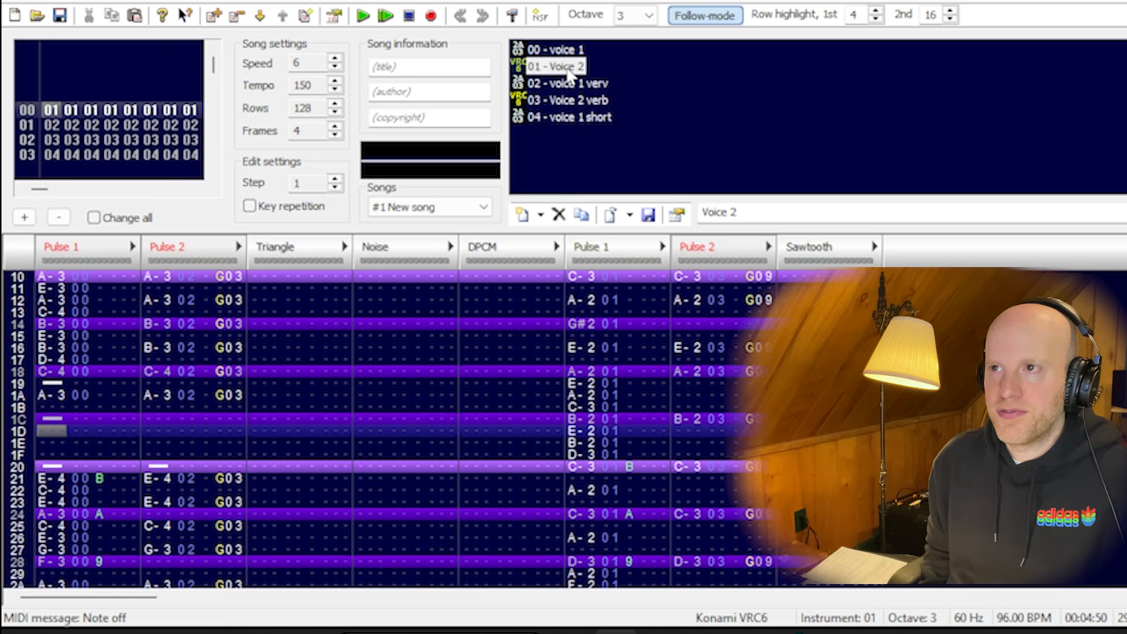
double_click(568, 70)
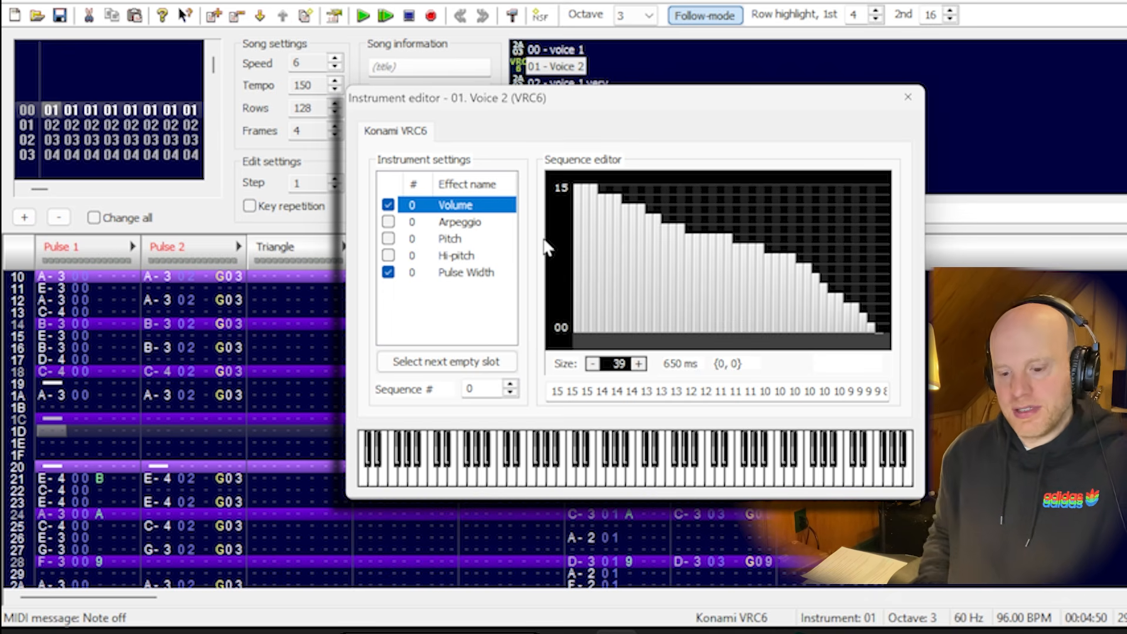
left_click(907, 98)
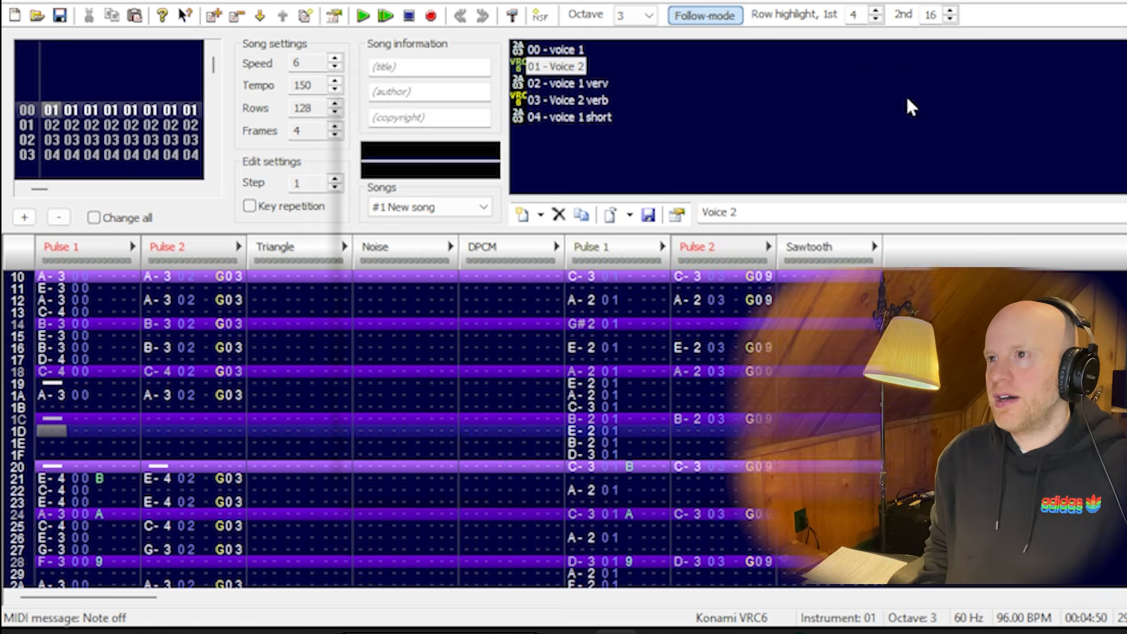
- Inspect the volume sequence of instrument Voice 2 verb in the instrument editor
left_click(583, 284)
double_click(571, 104)
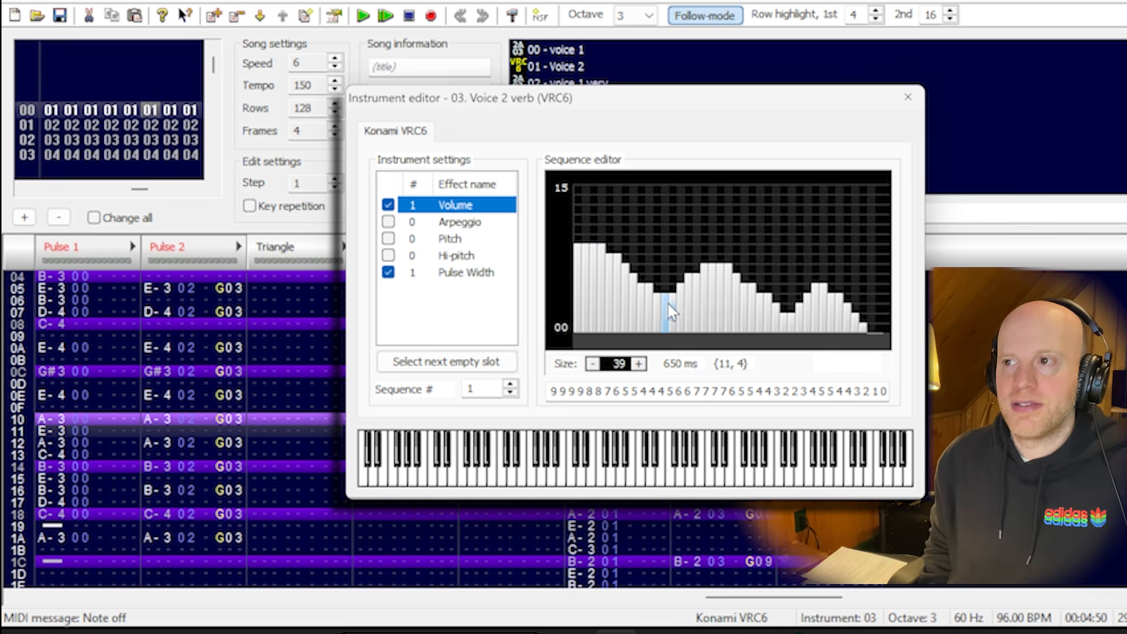
left_click(907, 98)
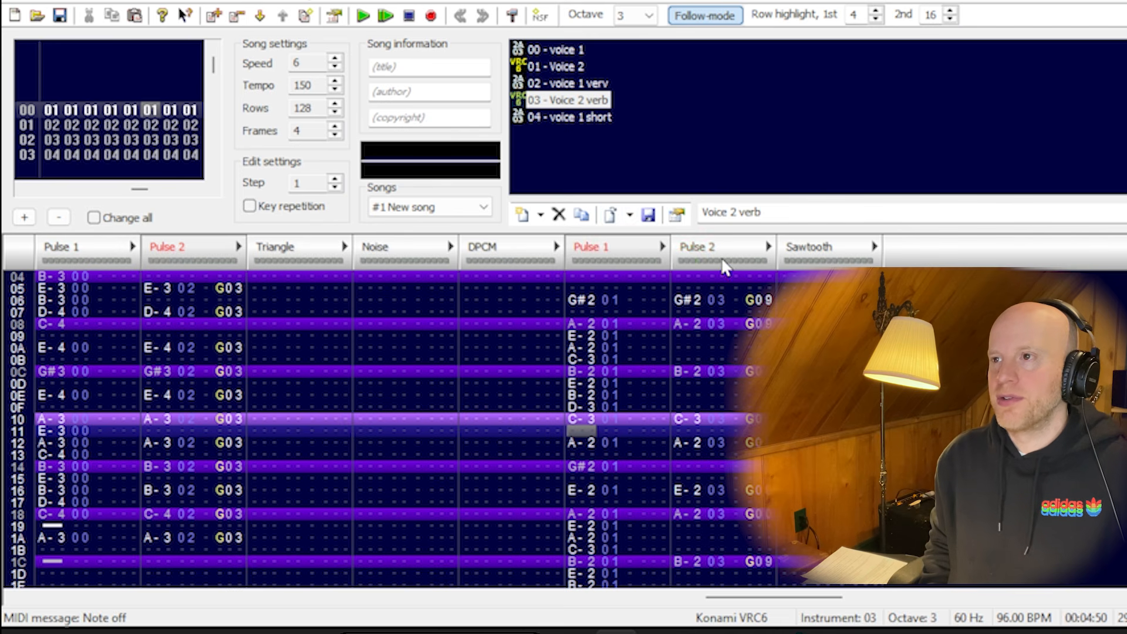
- Play the song with the VRC6 Pulse 2 echo channel audible, muting the 2A03 Pulse 1 channel to hear the echo alone
key("Return")
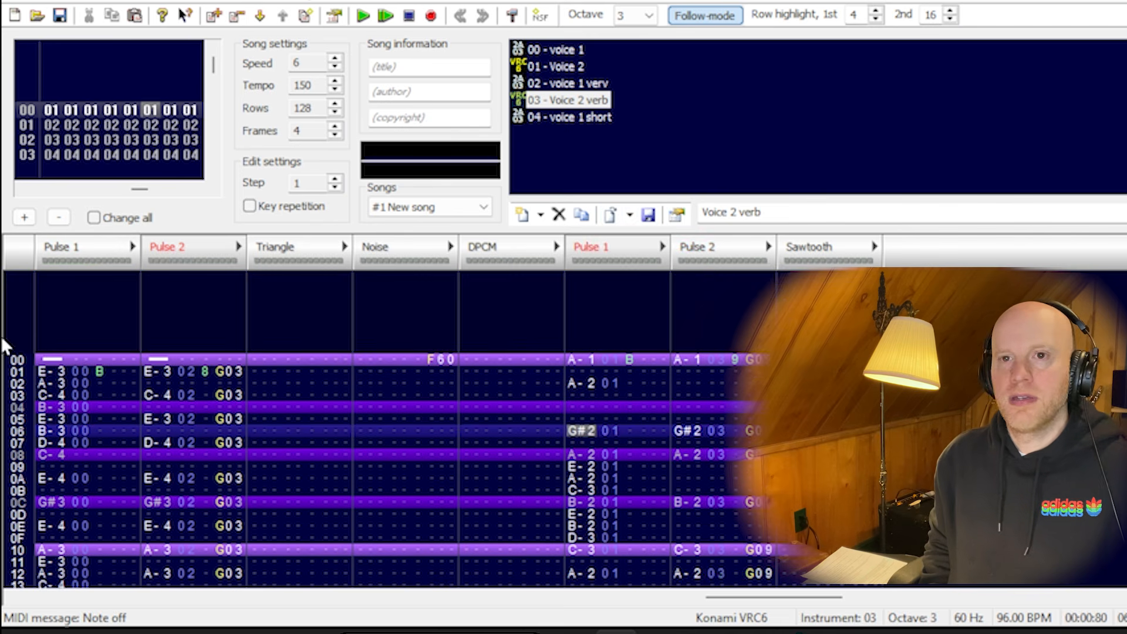
left_click(91, 259)
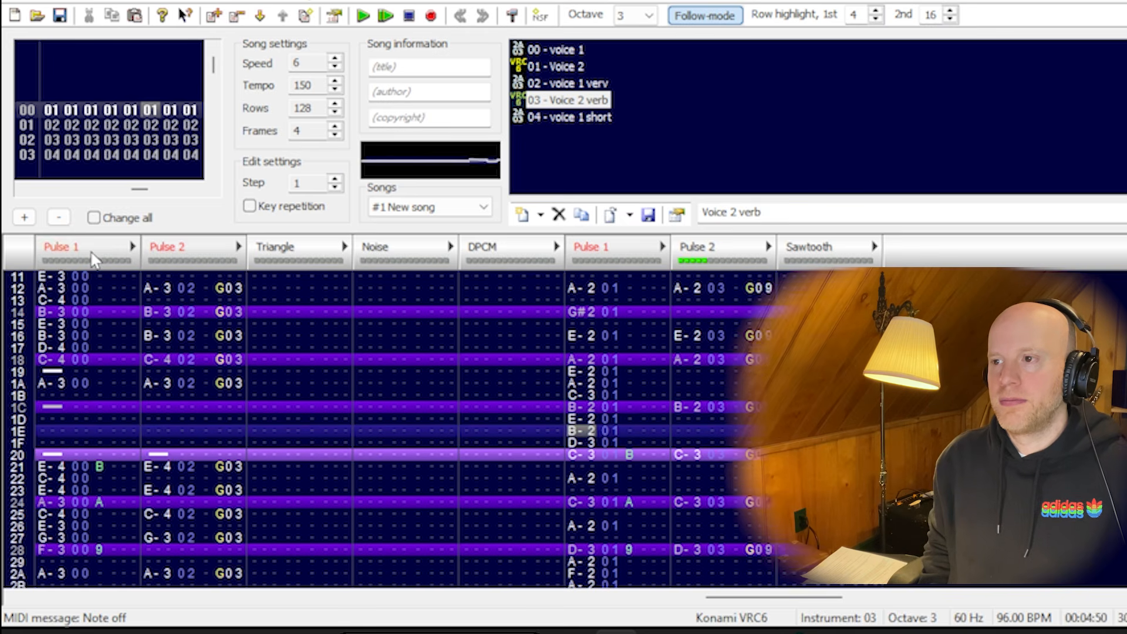
key("Return")
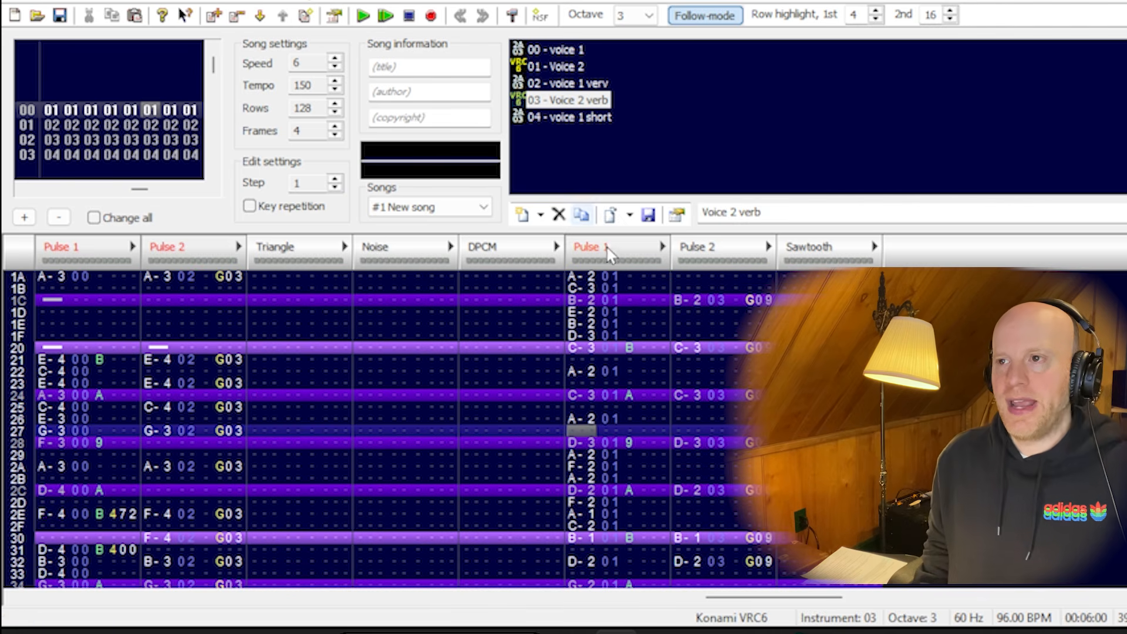
- Unmute the VRC6 Pulse 1 channel and play the song with both main voices audible
left_click(621, 258)
key("Return")
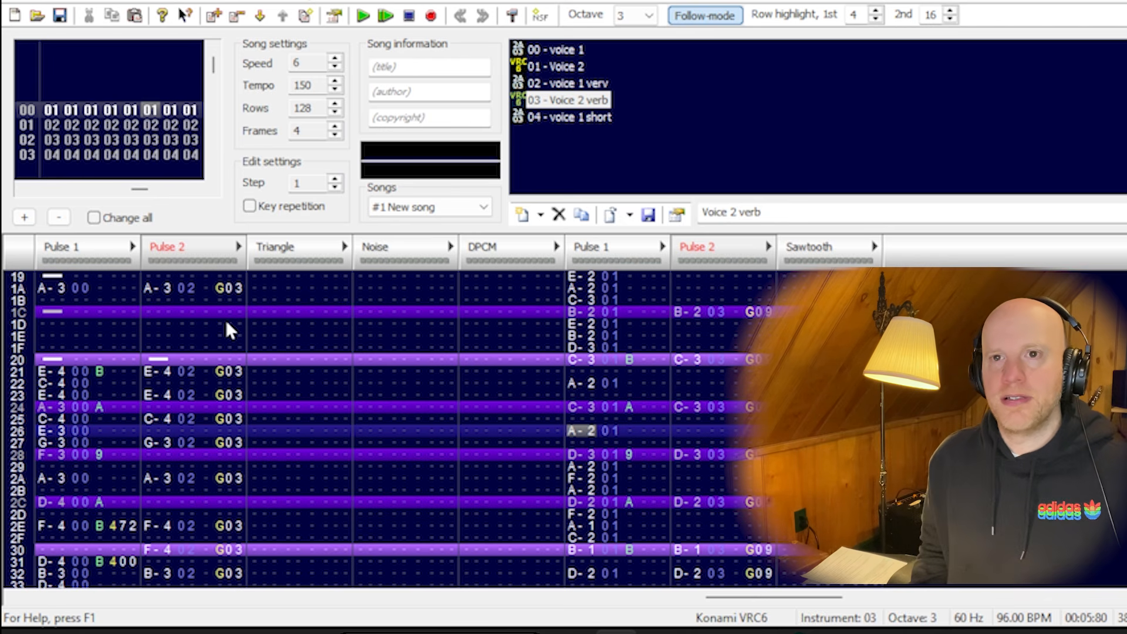
key("Return")
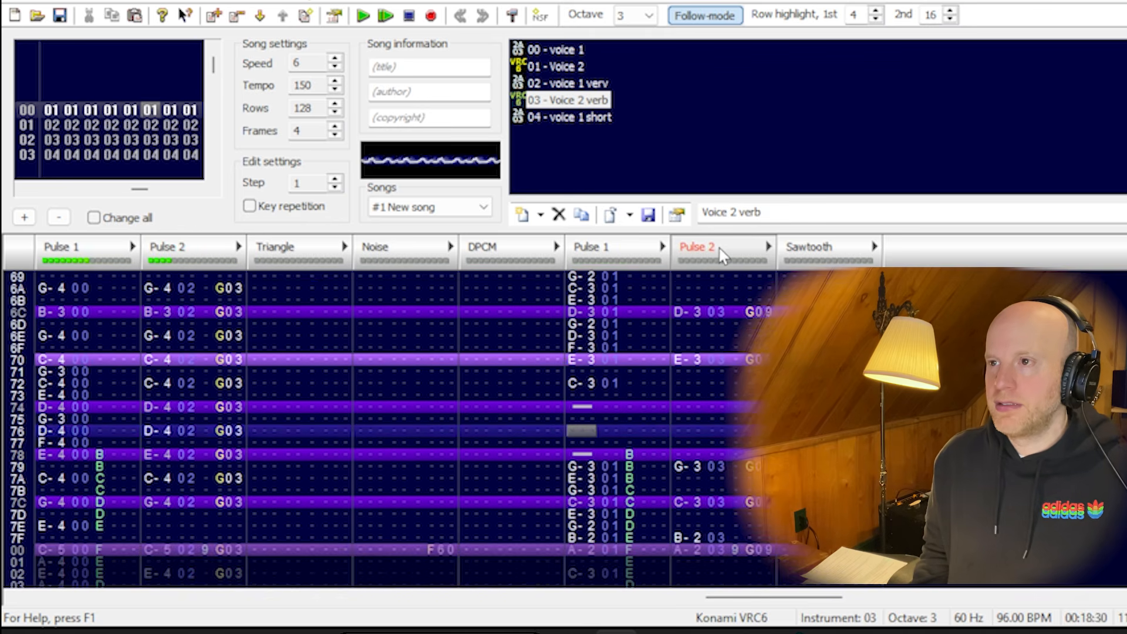
- Toggle the 2A03 and VRC6 Pulse 2 echo channels off and back on during playback to compare the song with and without echo
left_click(717, 249)
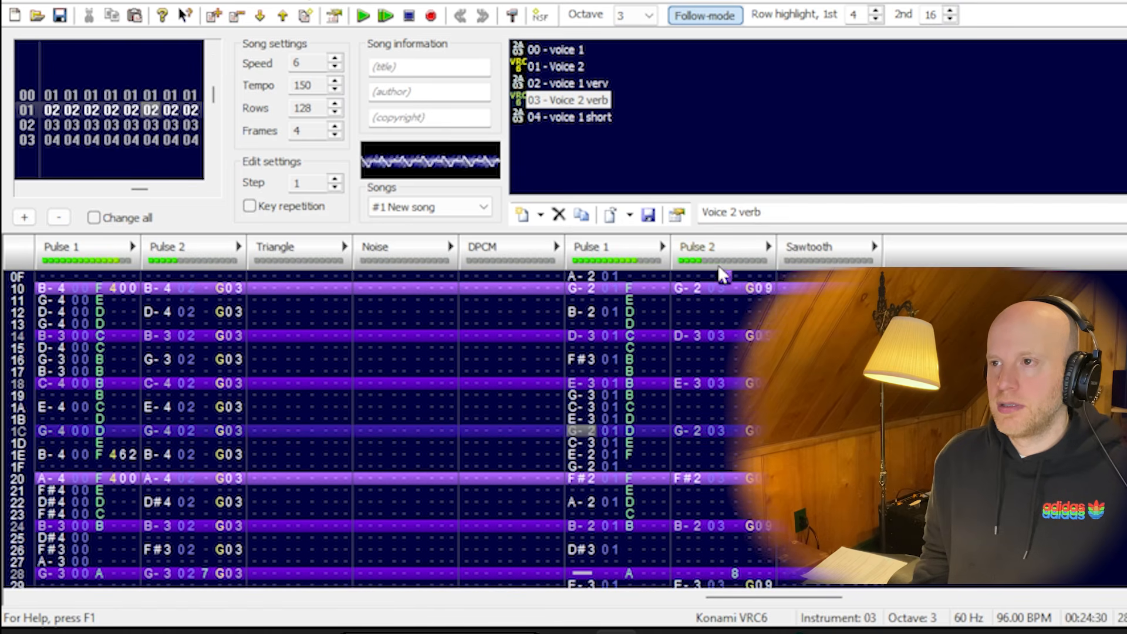
left_click(717, 264)
left_click(165, 249)
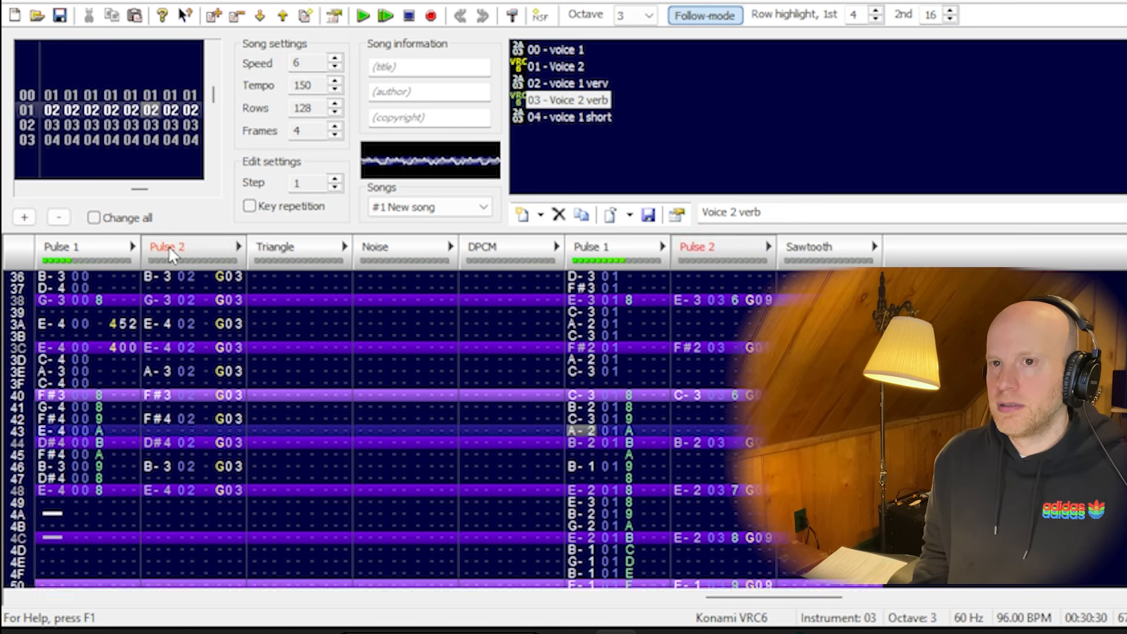
left_click(168, 246)
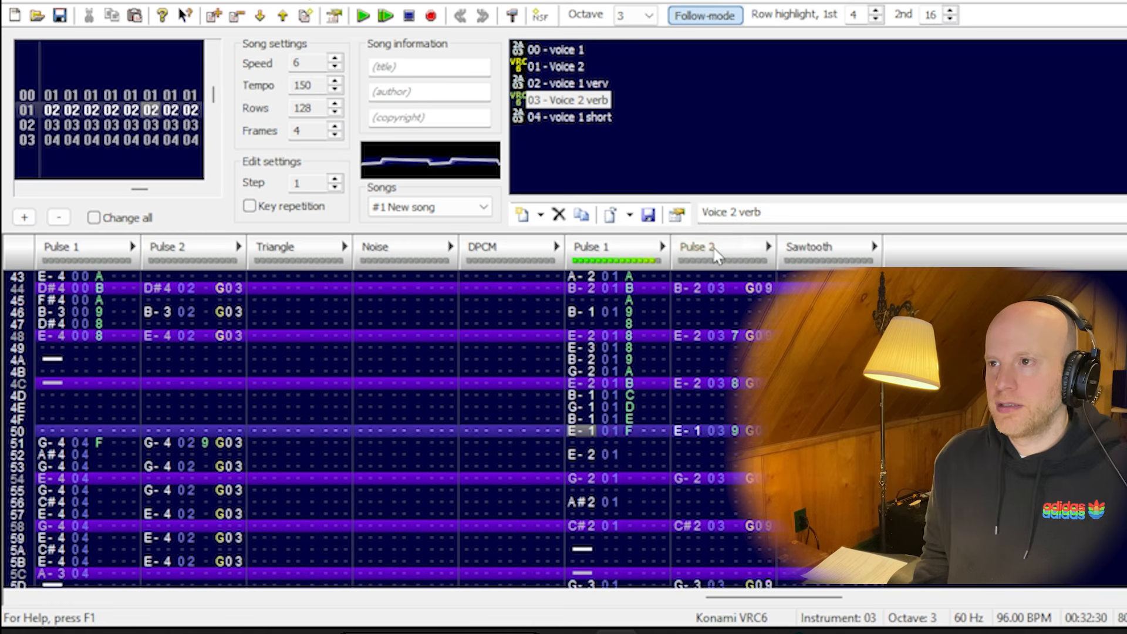
left_click(715, 251)
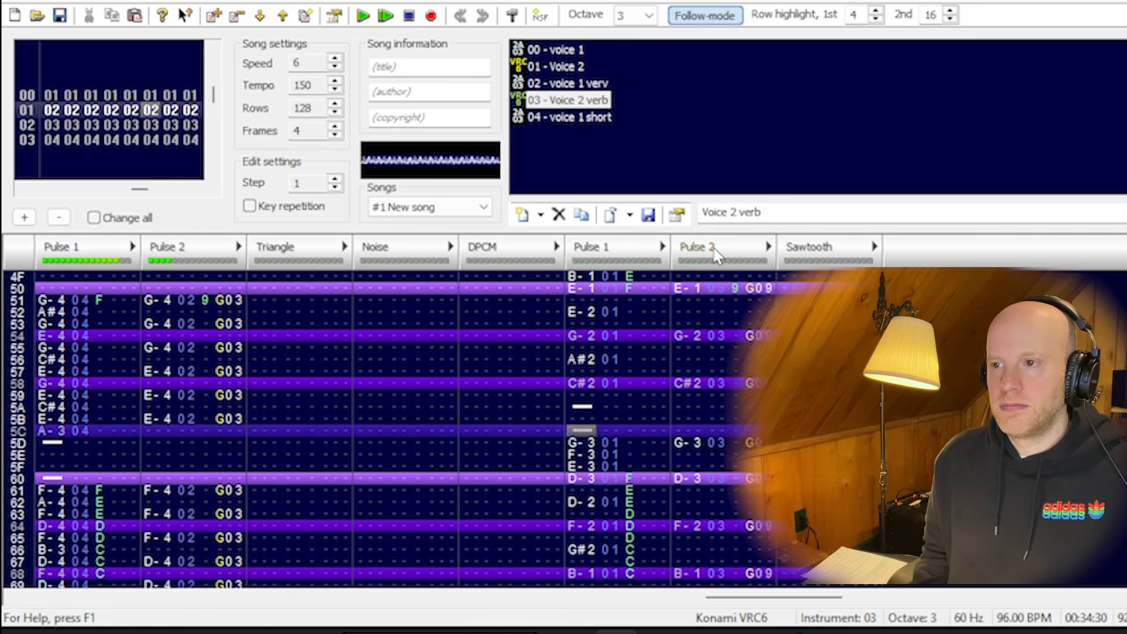